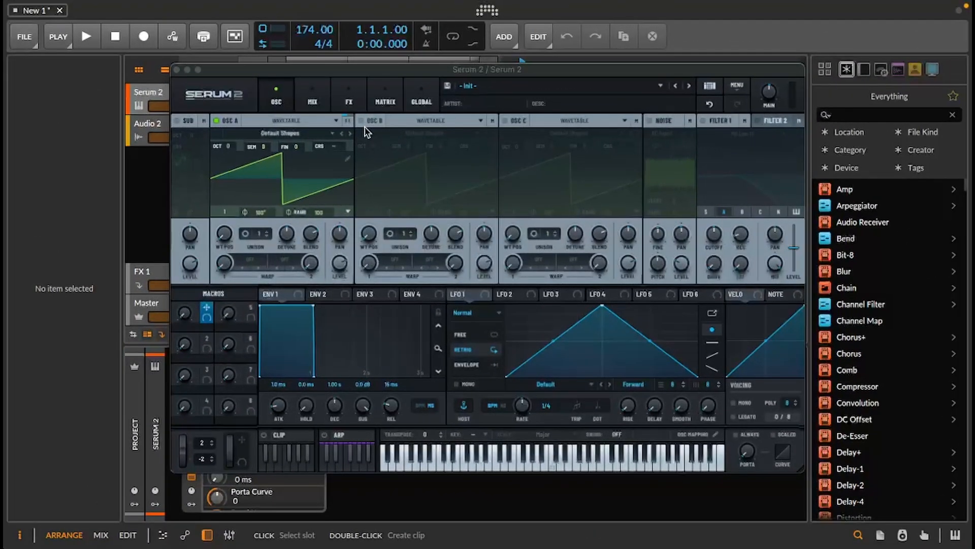
# Load the Jungle 808 wavetable from the S2 Tables Analog collection into oscillator A and raise the main volume.
pyautogui.click(428, 111)
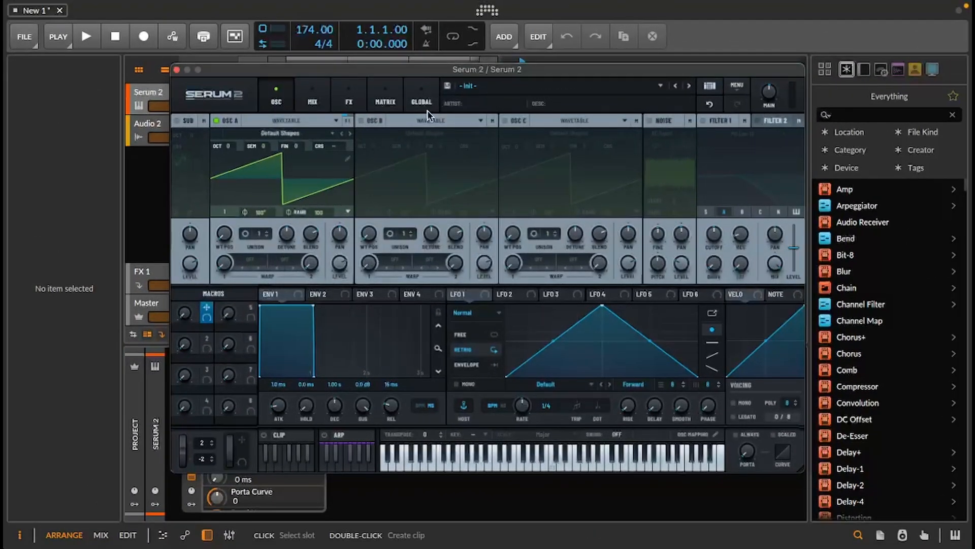
pyautogui.click(299, 133)
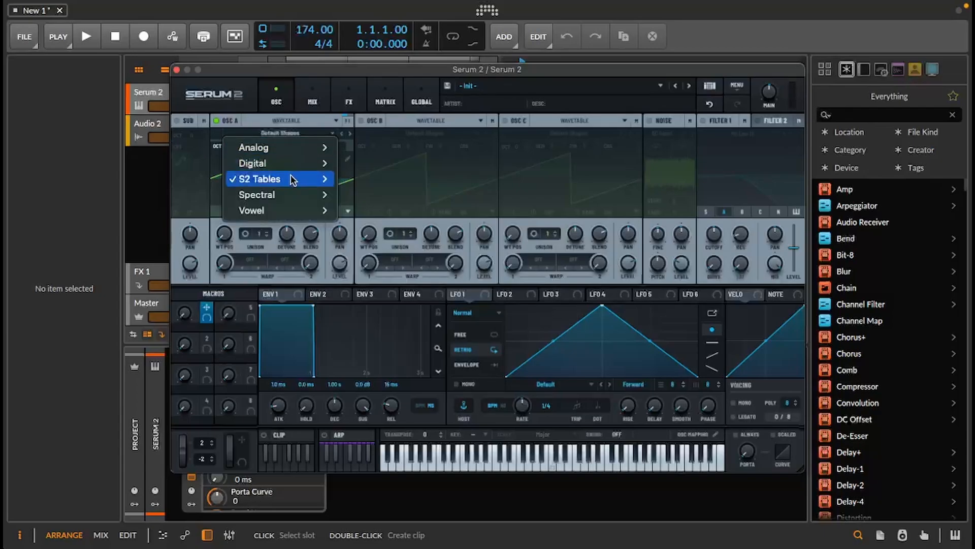
pyautogui.moveTo(297, 177)
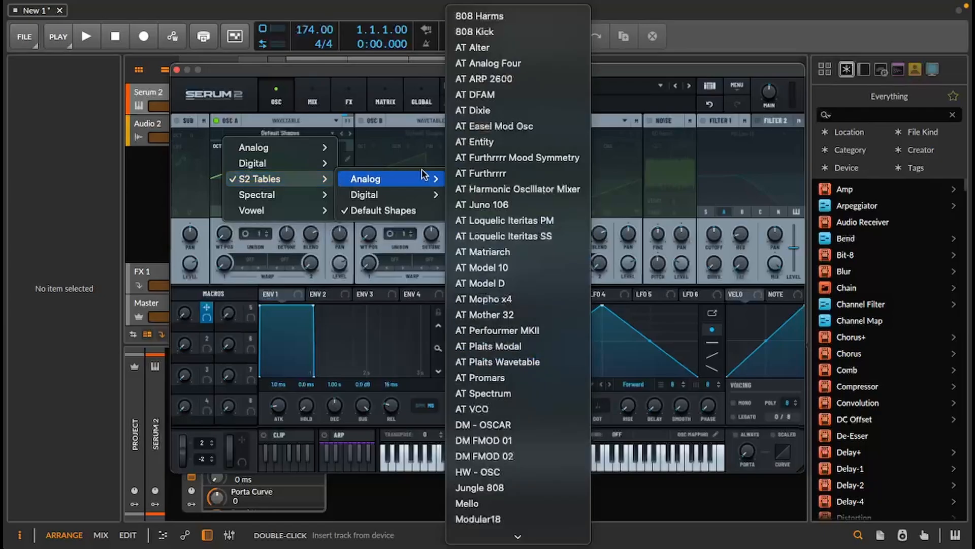
pyautogui.moveTo(422, 179)
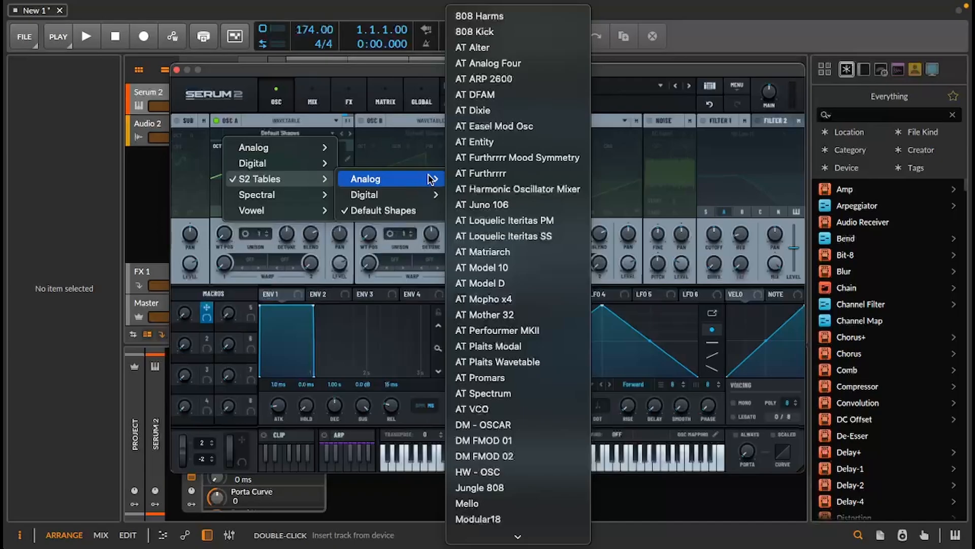
pyautogui.scroll(-3, 508, 361)
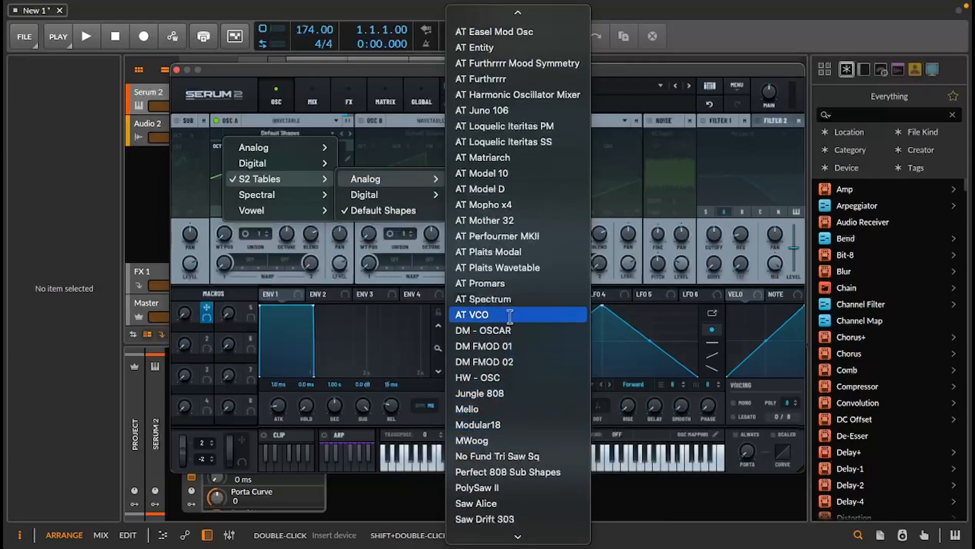
pyautogui.click(516, 402)
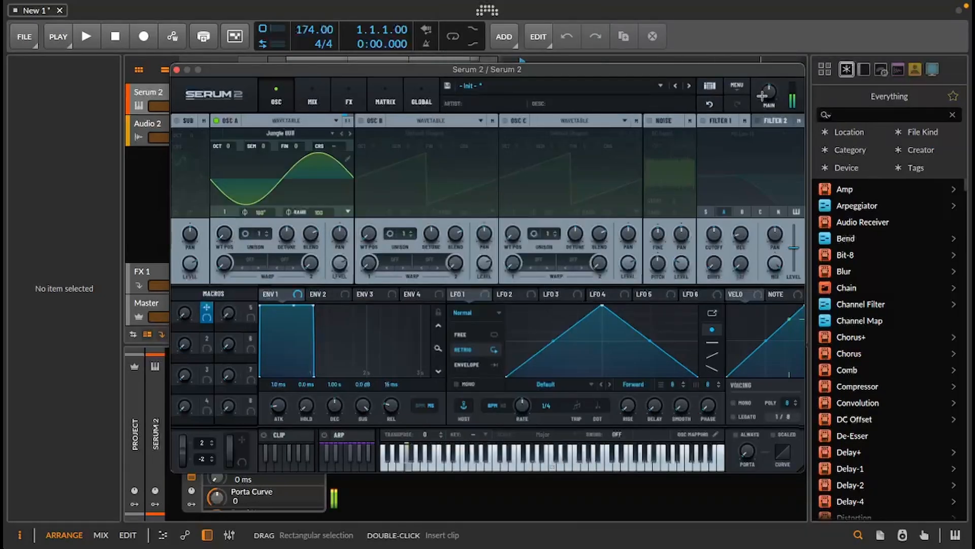
pyautogui.moveTo(771, 93); pyautogui.dragTo(775, 58)
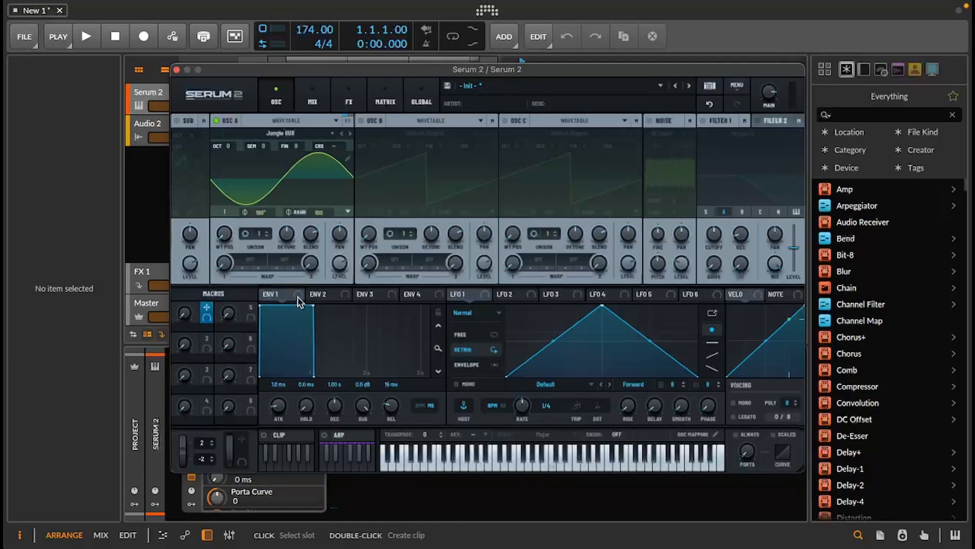
# Set Env 1's attack to about 2.8 ms and oscillator A's random phase to 0.
pyautogui.moveTo(282, 409); pyautogui.dragTo(281, 405)
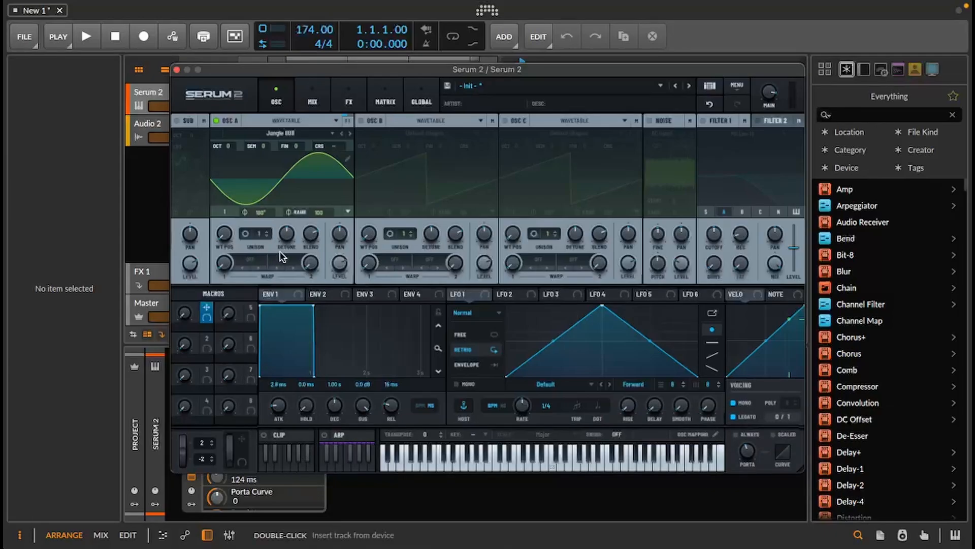
pyautogui.moveTo(319, 215); pyautogui.dragTo(319, 352)
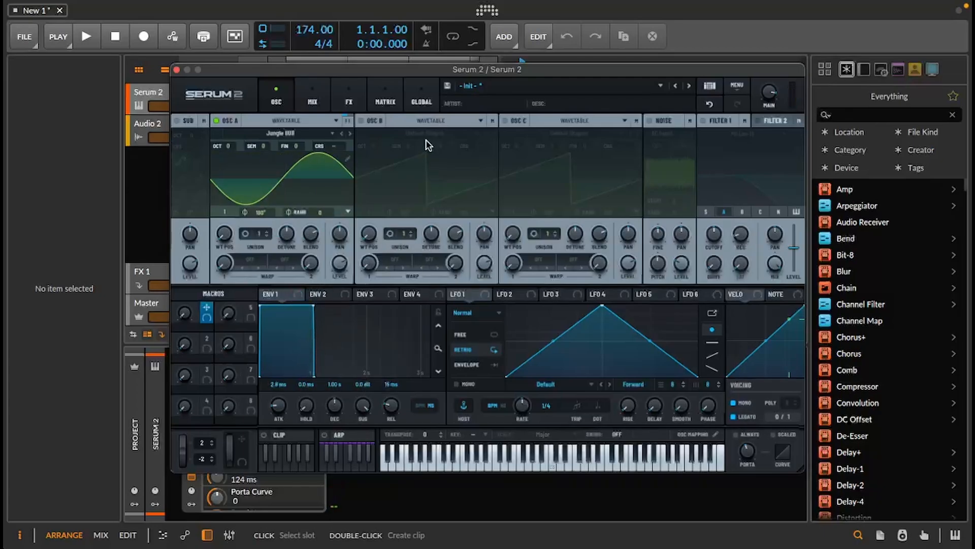
# Enable the noise oscillator with the White noise color and adjust its filter.
pyautogui.click(650, 120)
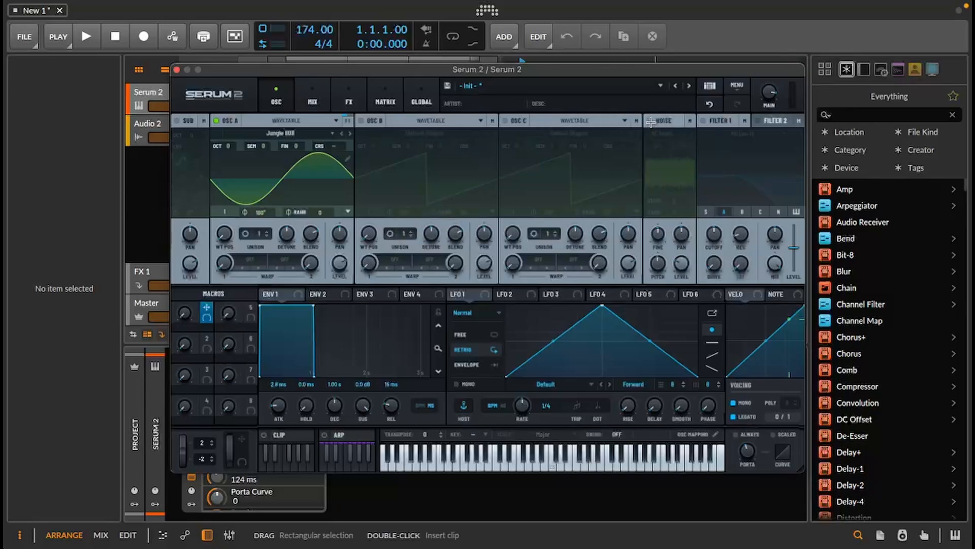
pyautogui.click(665, 132)
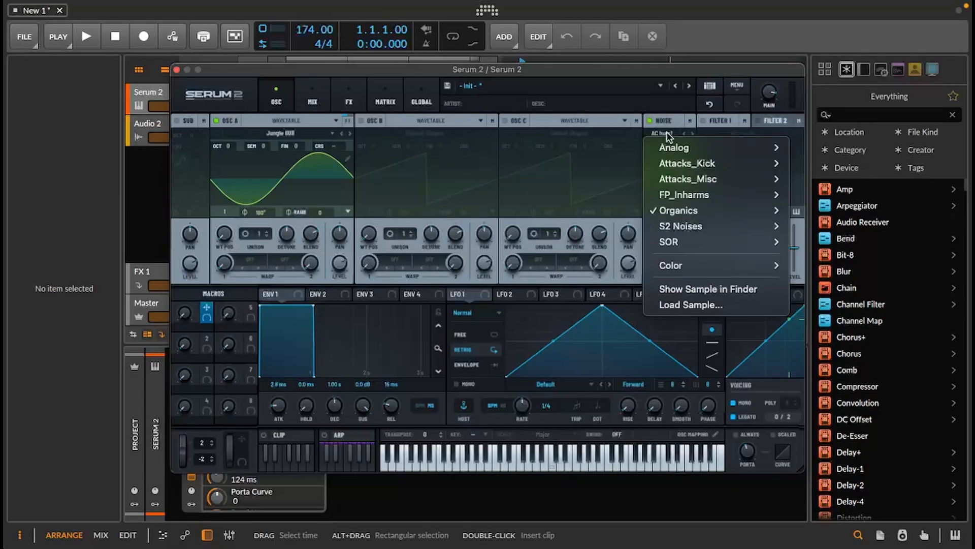
pyautogui.moveTo(701, 213)
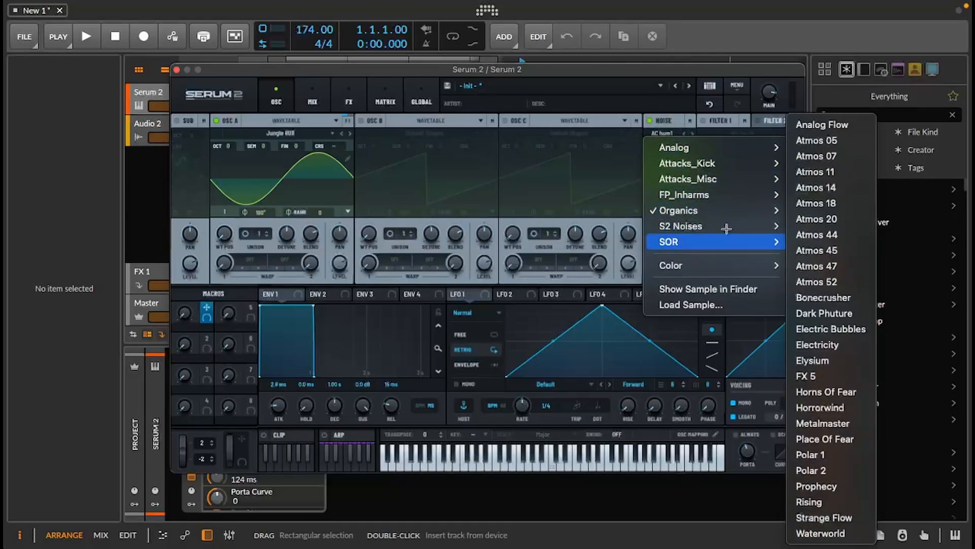
pyautogui.moveTo(712, 228)
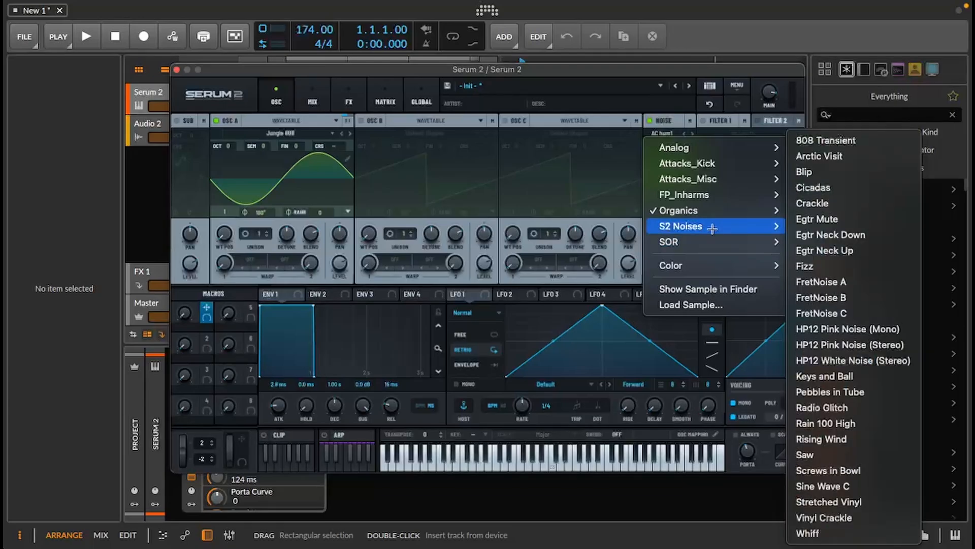
pyautogui.moveTo(696, 262)
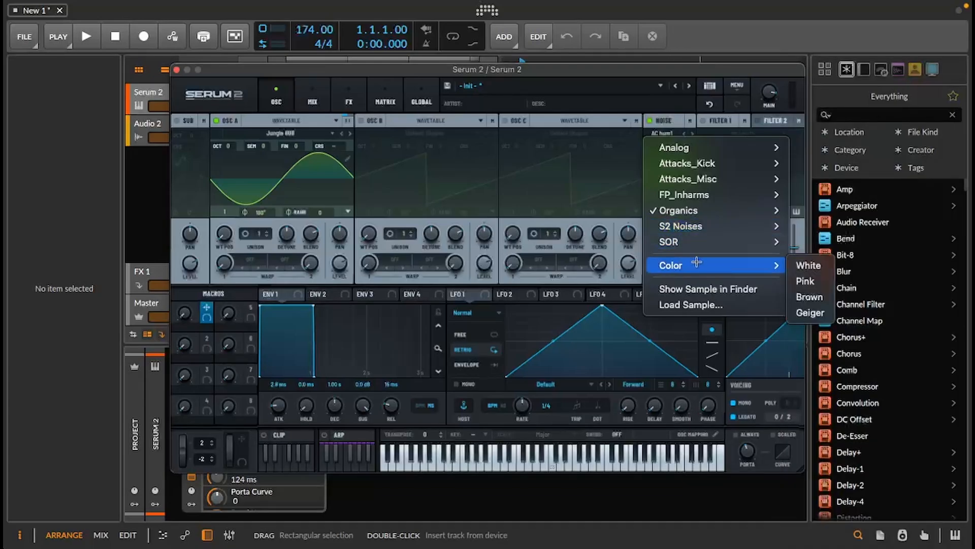
pyautogui.click(826, 271)
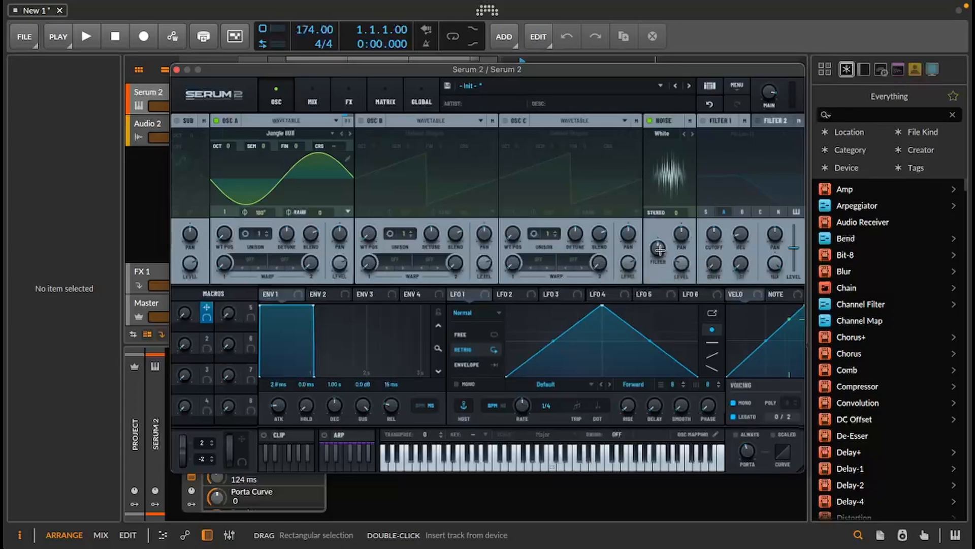
pyautogui.moveTo(658, 247); pyautogui.dragTo(667, 223)
# Reshape LFO 1 into a short, steep exponential decay that starts at its maximum and ends about a quarter of the way through.
pyautogui.click(513, 294)
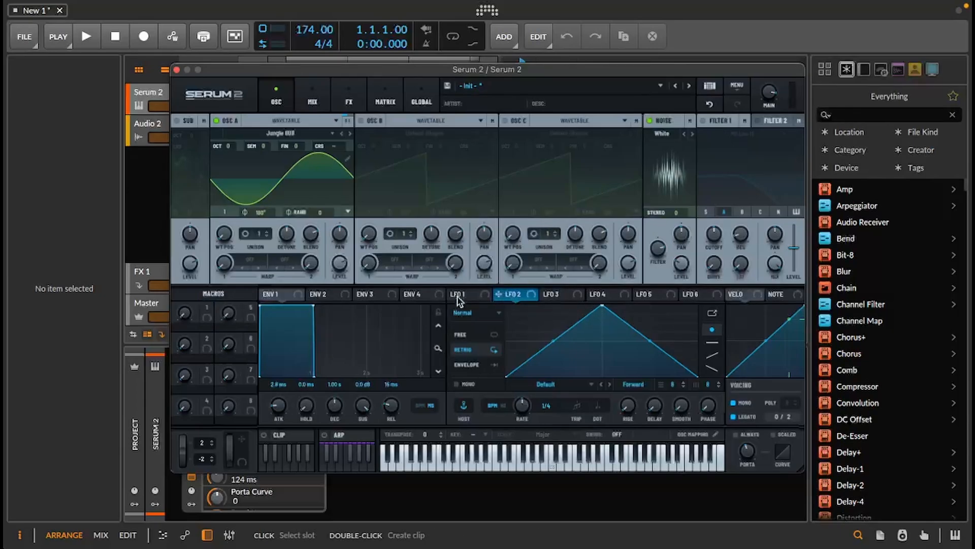
pyautogui.click(458, 297)
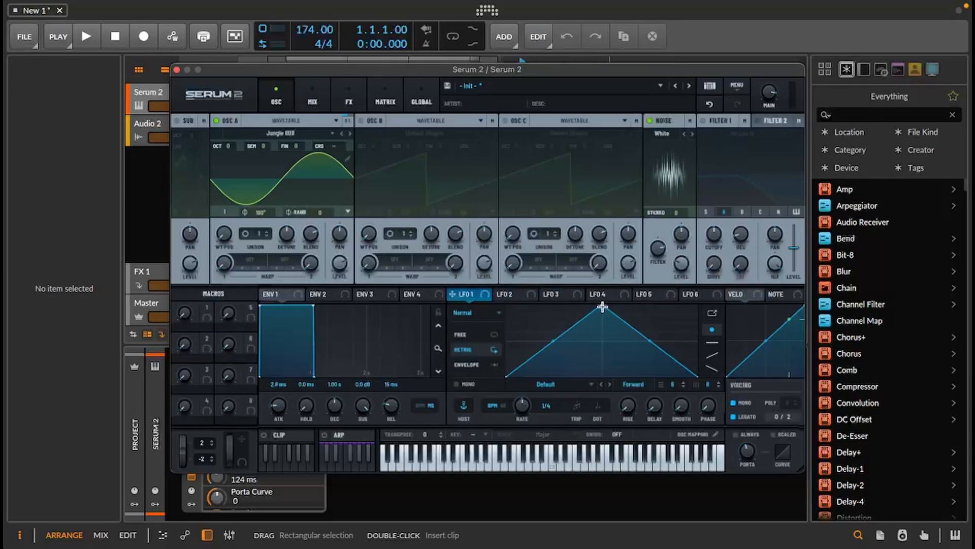
pyautogui.moveTo(602, 306); pyautogui.dragTo(500, 286)
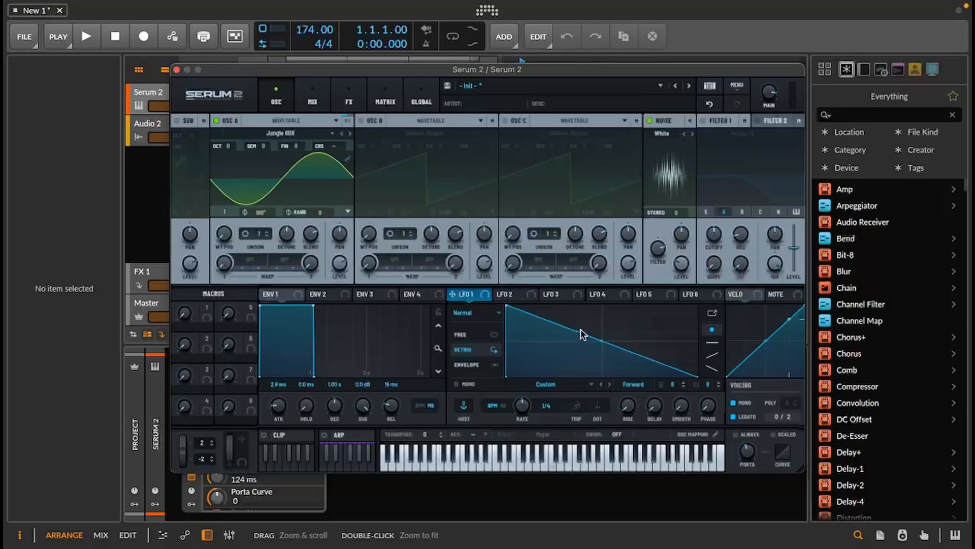
pyautogui.moveTo(602, 340); pyautogui.dragTo(551, 377)
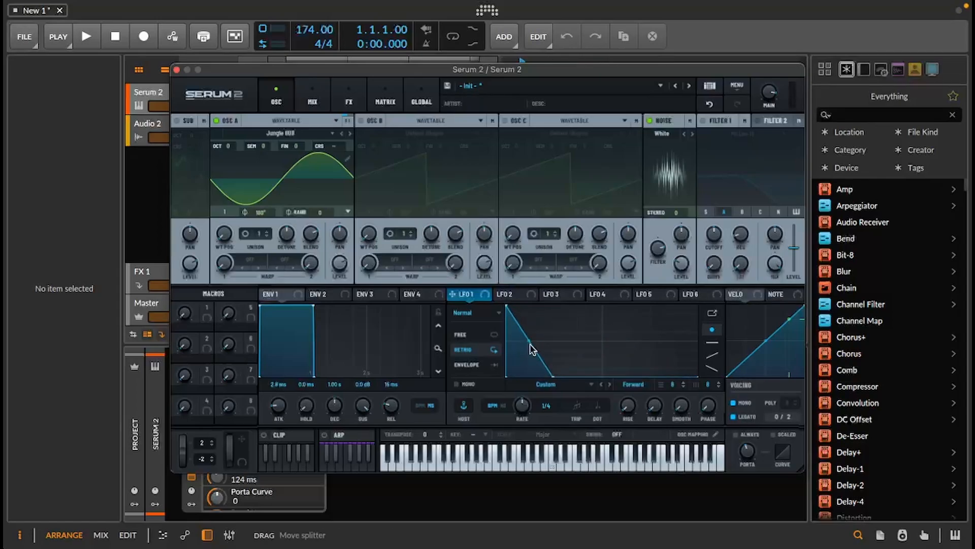
pyautogui.moveTo(528, 344); pyautogui.dragTo(529, 371)
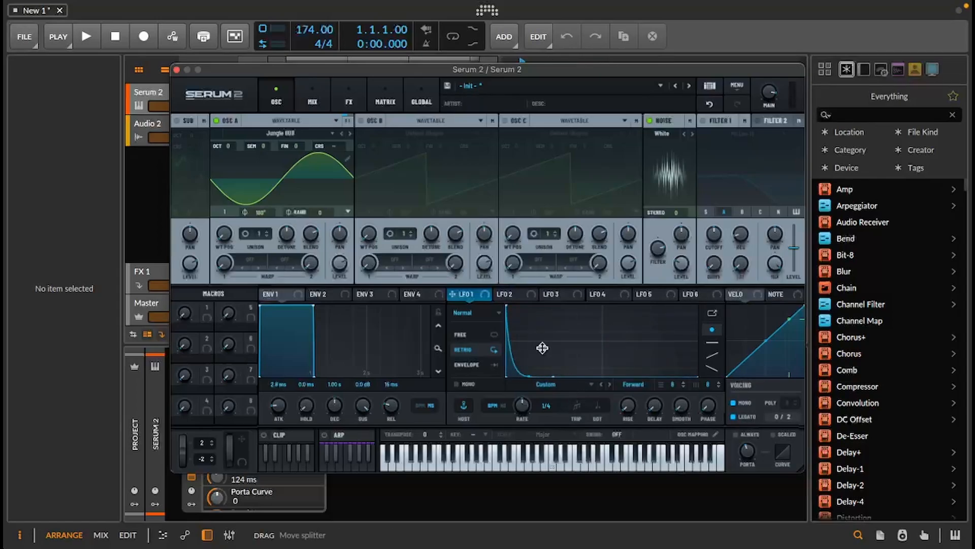
# Route LFO 1 to the global Main Tuning in the modulation matrix with a small positive amount.
pyautogui.click(387, 101)
pyautogui.click(210, 135)
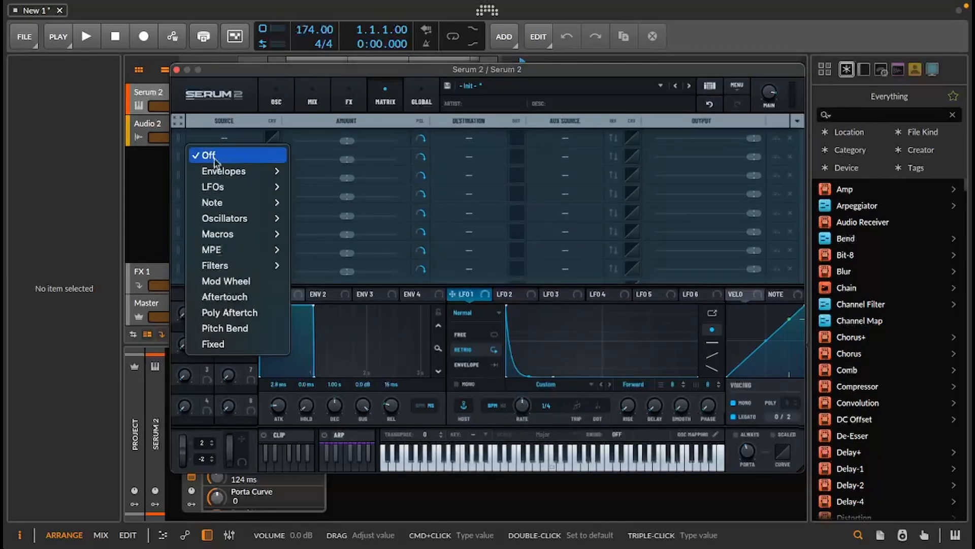
pyautogui.moveTo(239, 186)
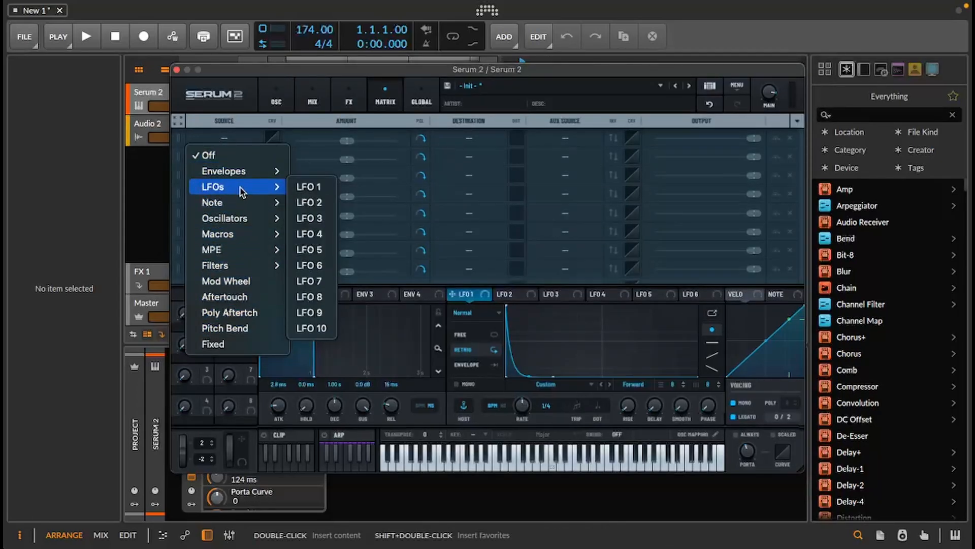
pyautogui.click(301, 187)
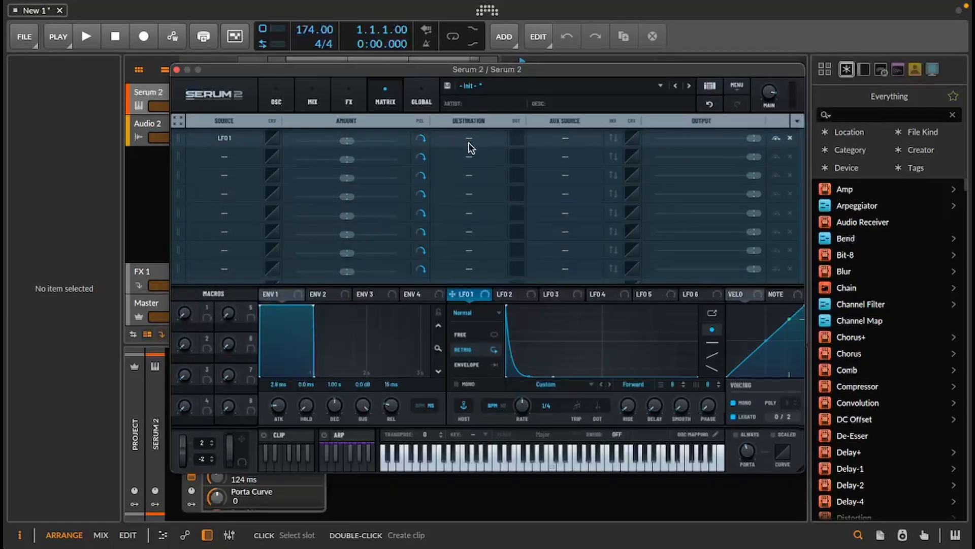
pyautogui.click(469, 138)
pyautogui.moveTo(505, 408)
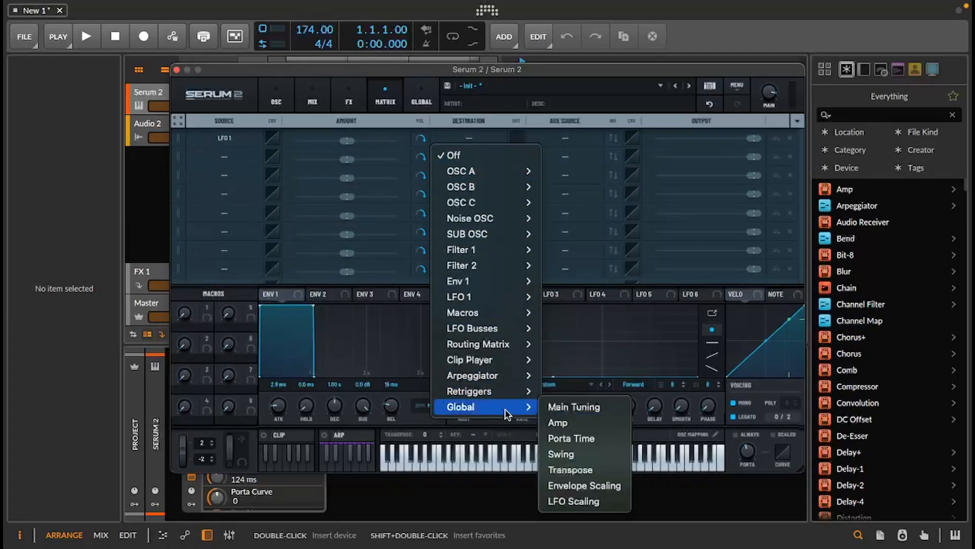
pyautogui.click(596, 411)
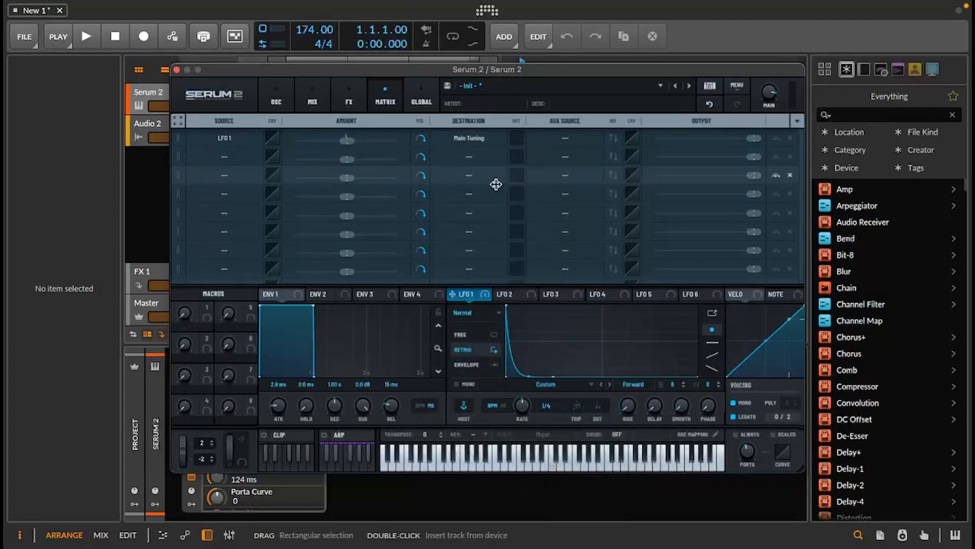
pyautogui.doubleClick(342, 141)
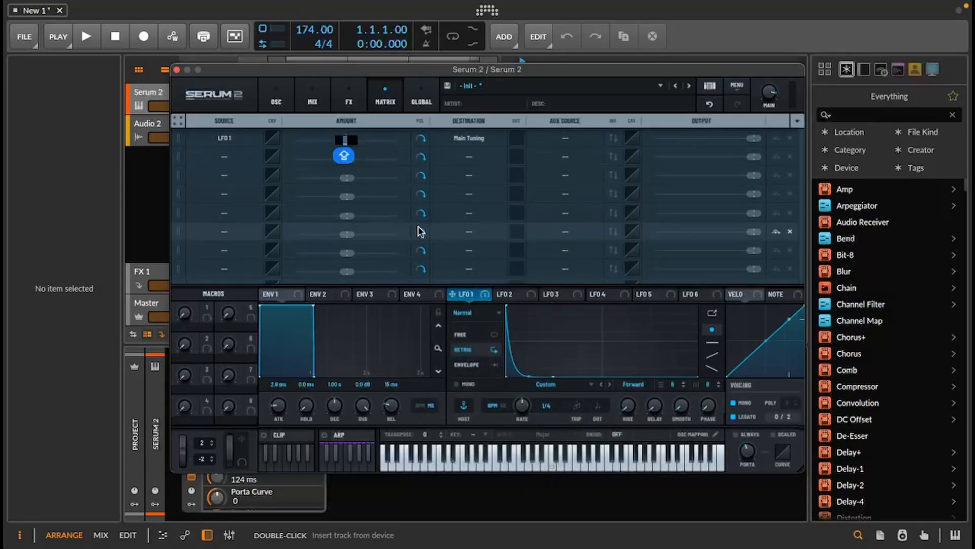
pyautogui.write('128')
pyautogui.press('Return')
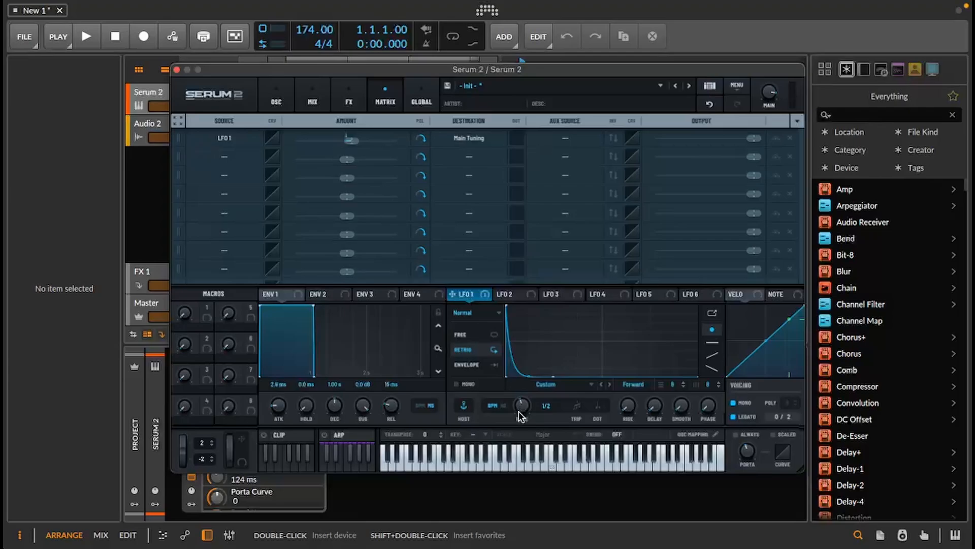
# Try an LFO 1 rate of 8 bar, and set the rate back to 1/4.
pyautogui.moveTo(522, 405); pyautogui.dragTo(524, 418)
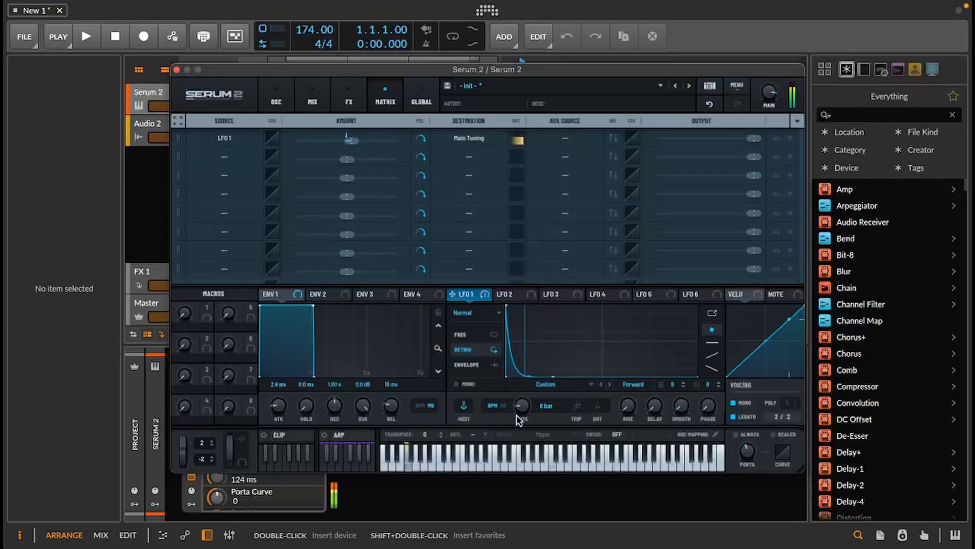
pyautogui.moveTo(528, 404); pyautogui.dragTo(529, 364)
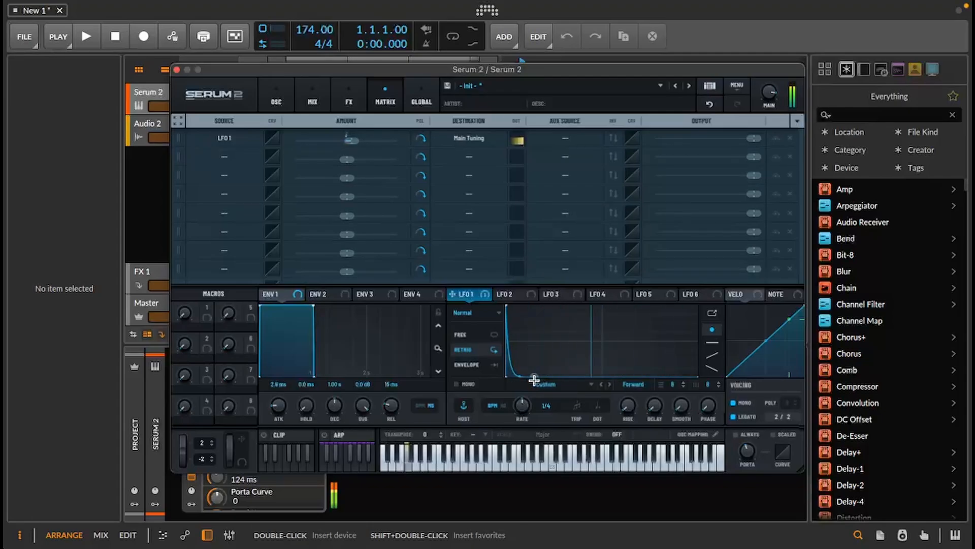
# Move the end point of LFO 1's decay curve earlier and switch the LFO to Envelope mode.
pyautogui.moveTo(525, 383)
pyautogui.mouseDown()
pyautogui.moveTo(512, 384)
pyautogui.moveTo(531, 382)
pyautogui.mouseUp()
pyautogui.click(467, 366)
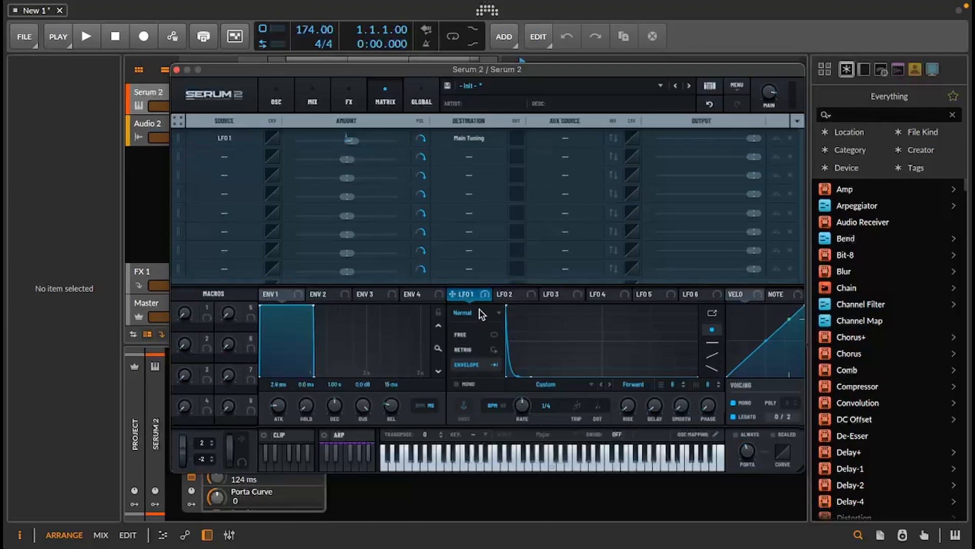
# Add a Distortion effect to the main FX chain and increase its drive.
pyautogui.click(307, 103)
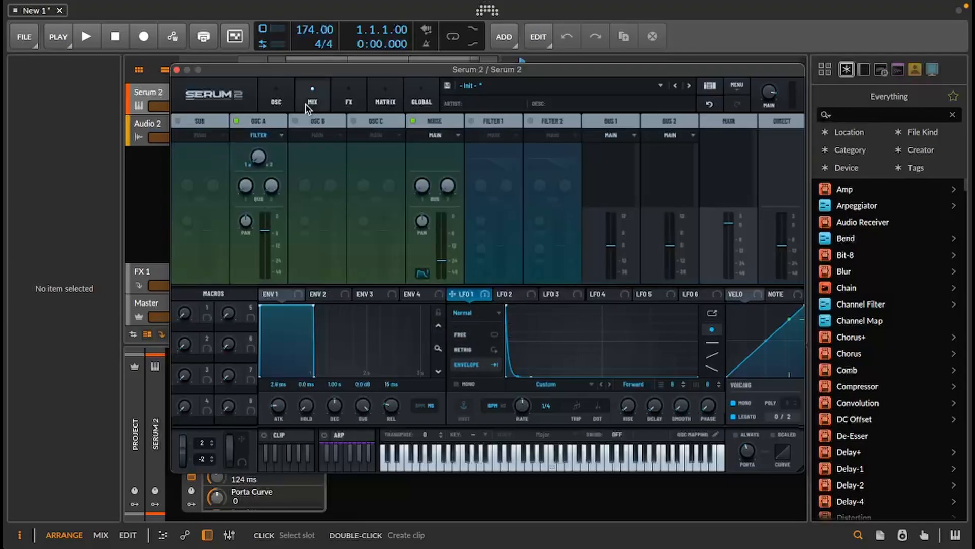
pyautogui.click(357, 107)
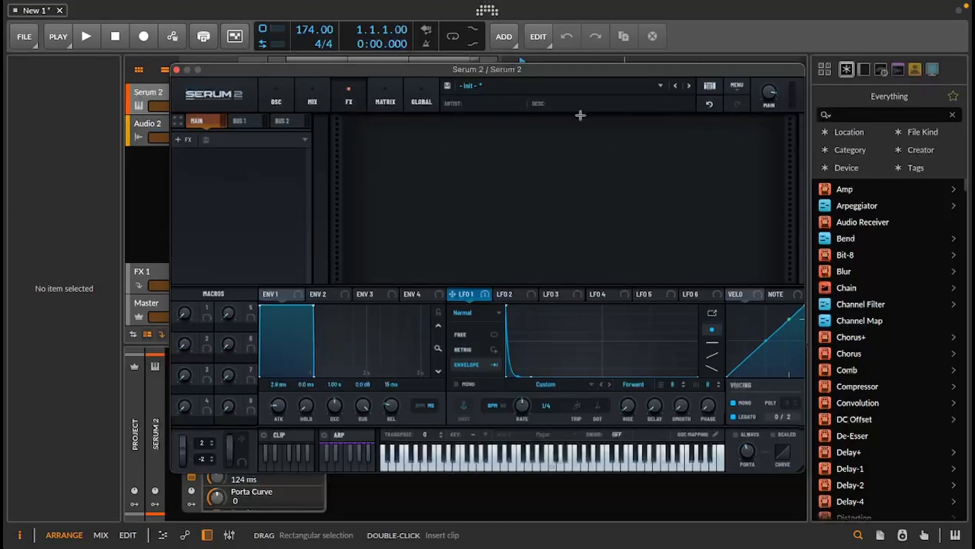
pyautogui.click(182, 137)
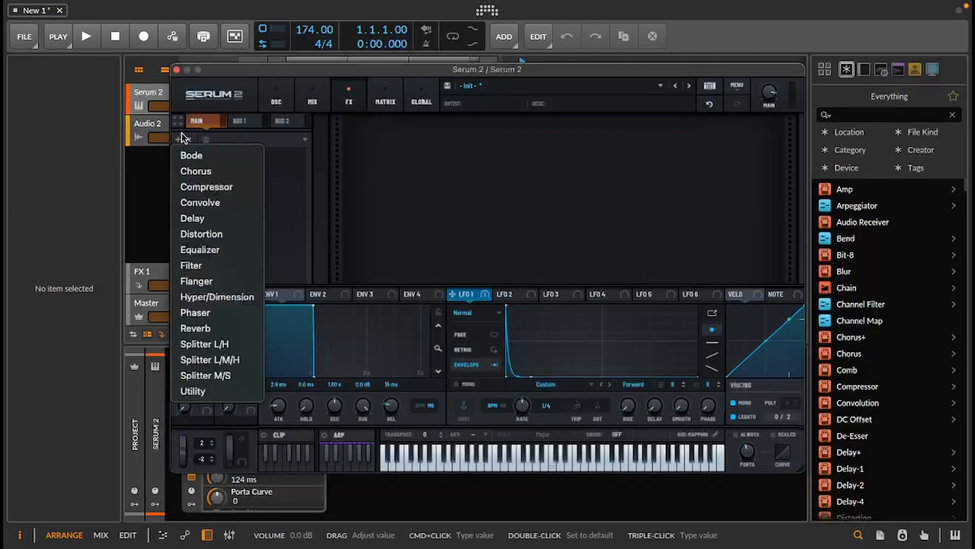
pyautogui.click(222, 234)
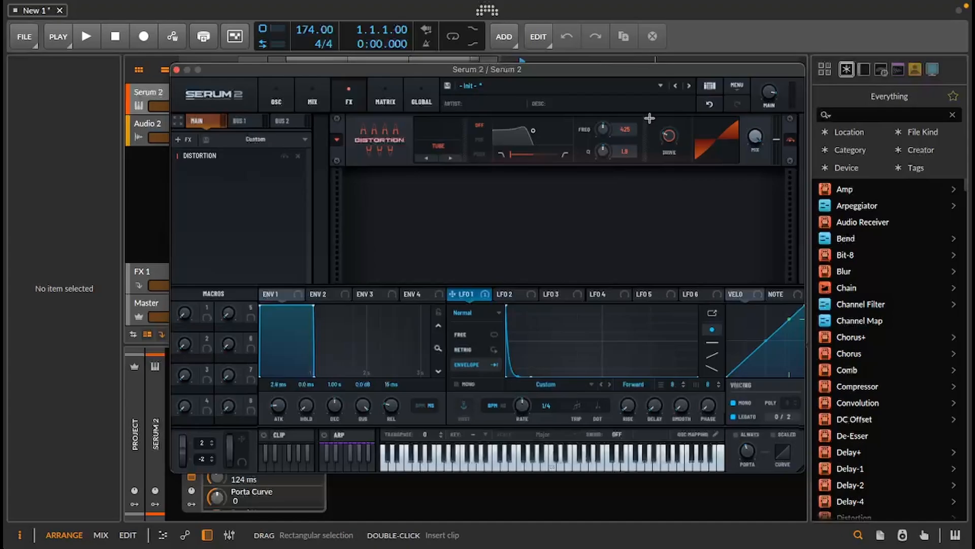
pyautogui.moveTo(670, 135); pyautogui.dragTo(692, 47)
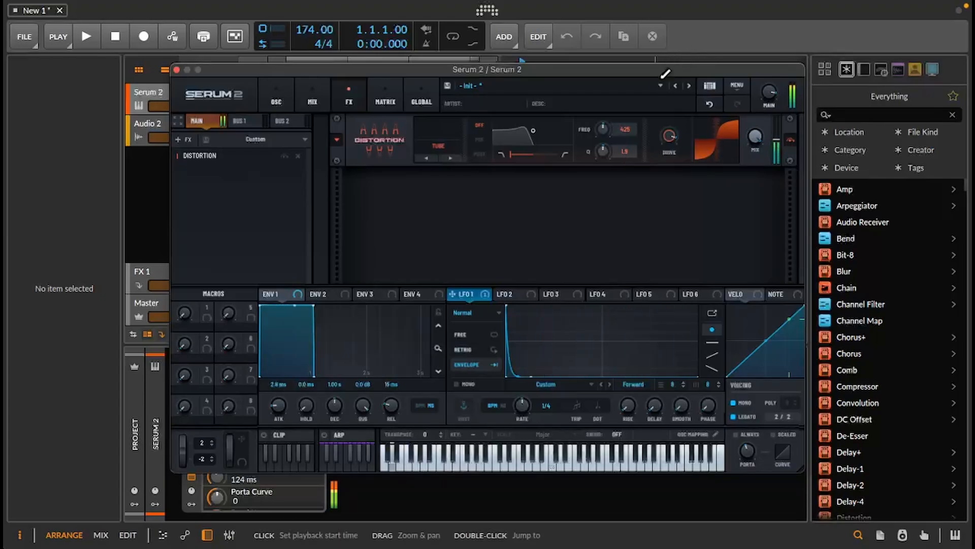
# Fine-tune the white noise oscillator's filter, enable Filter 1 with MG Low 12, and adjust its cutoff.
pyautogui.click(282, 104)
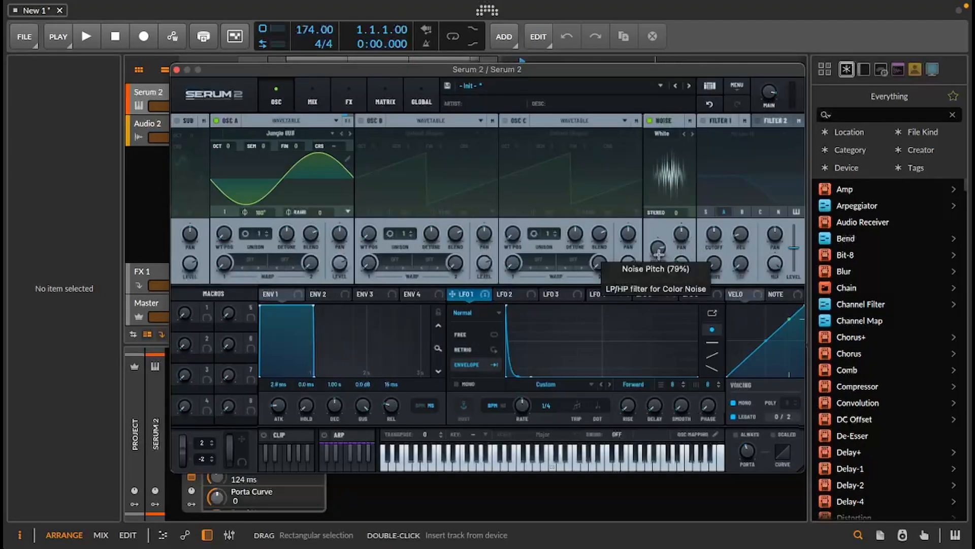
pyautogui.moveTo(660, 249); pyautogui.dragTo(660, 242)
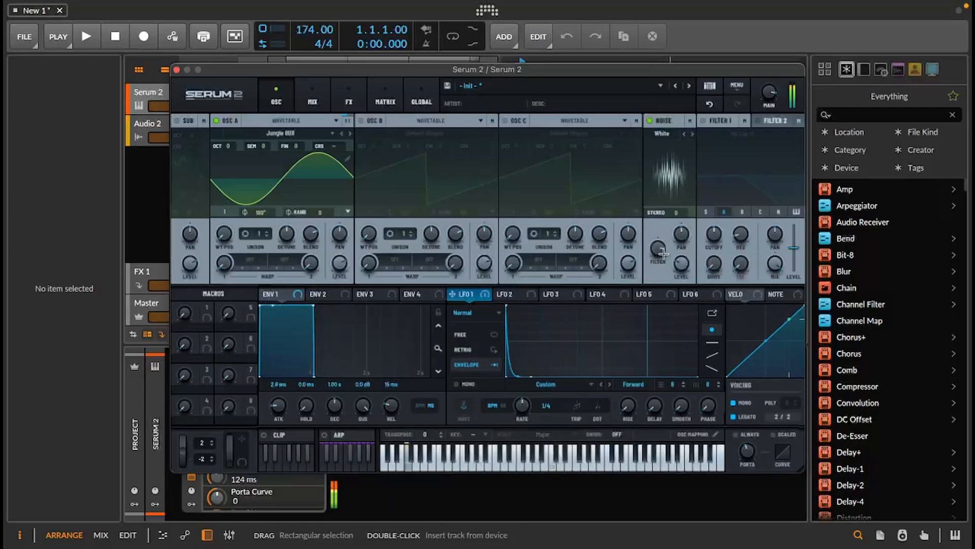
pyautogui.click(704, 122)
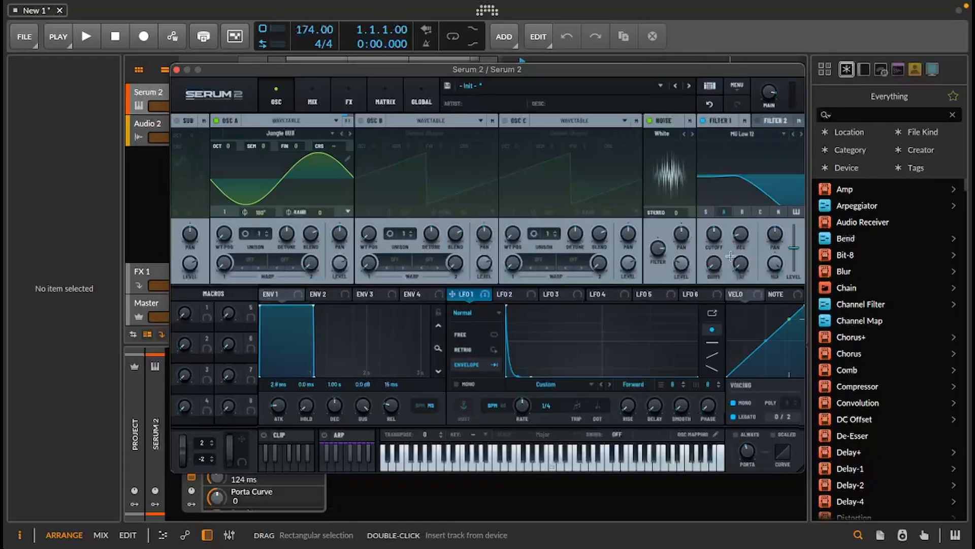
pyautogui.moveTo(714, 256); pyautogui.dragTo(712, 233)
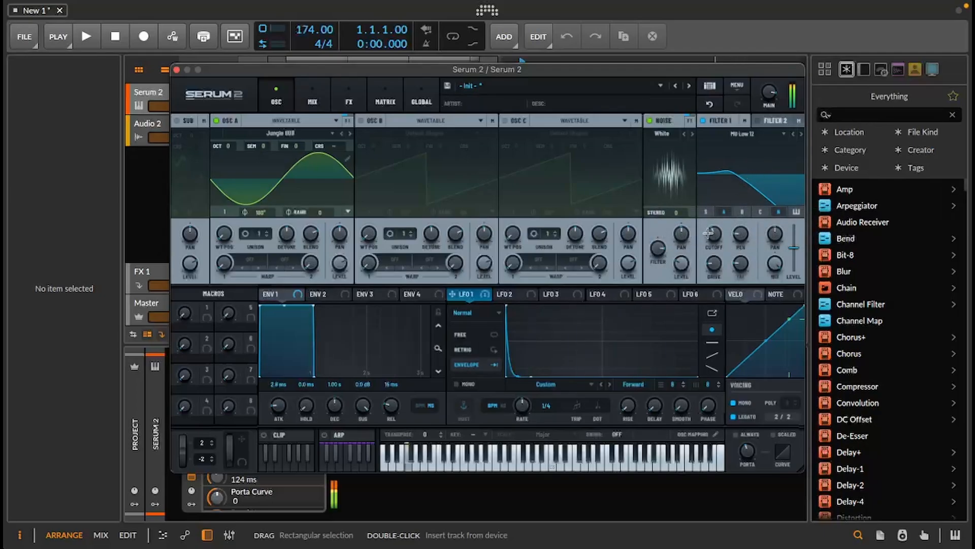
pyautogui.moveTo(718, 235)
pyautogui.mouseDown()
pyautogui.moveTo(737, 198)
pyautogui.moveTo(721, 242)
pyautogui.mouseUp()
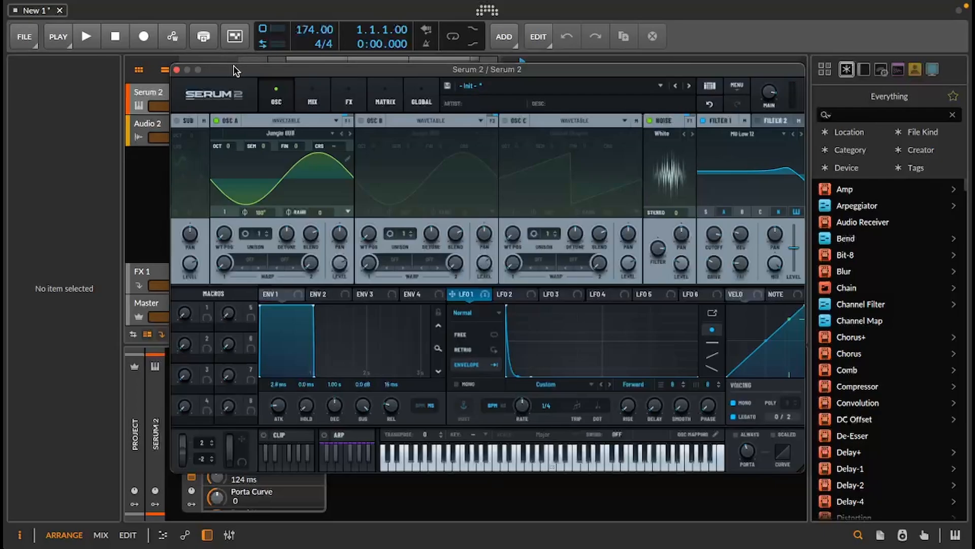
# Close the synth window and add a new instrument track loaded with the Serum 2 plug-in.
pyautogui.moveTo(234, 70); pyautogui.dragTo(262, 64)
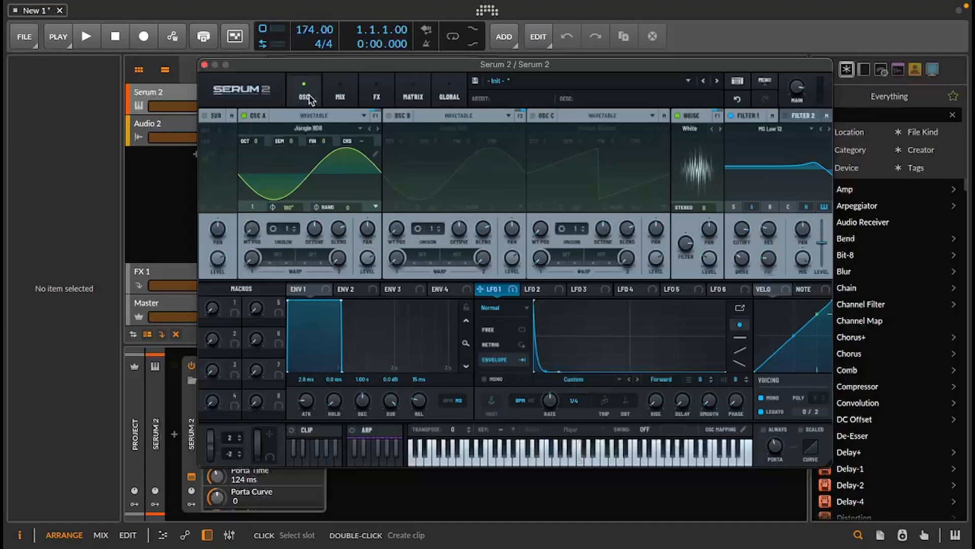
pyautogui.click(205, 65)
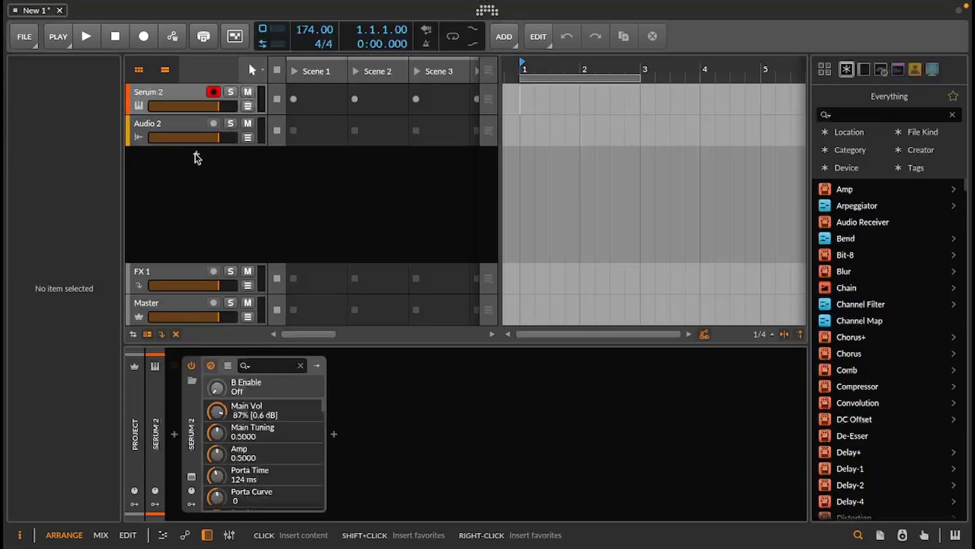
pyautogui.doubleClick(197, 158)
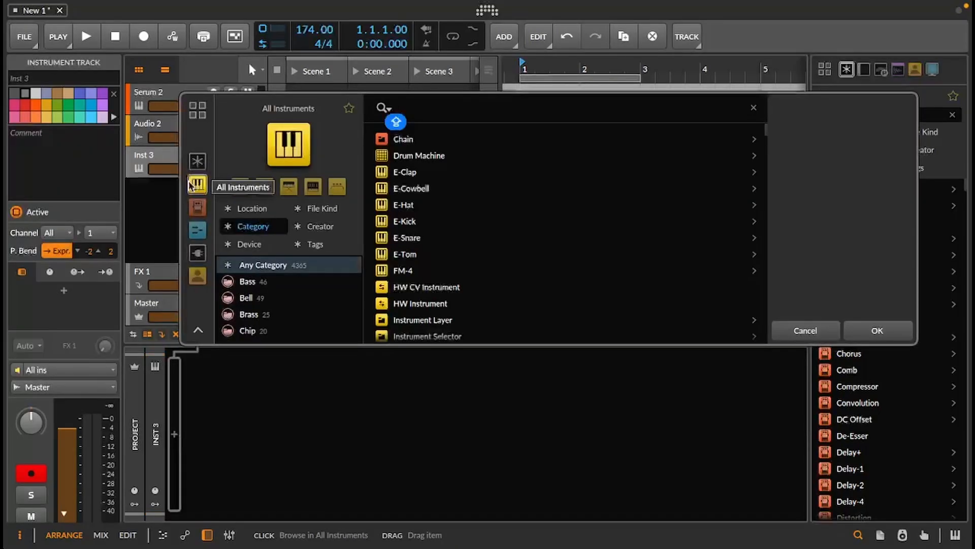
pyautogui.click(198, 252)
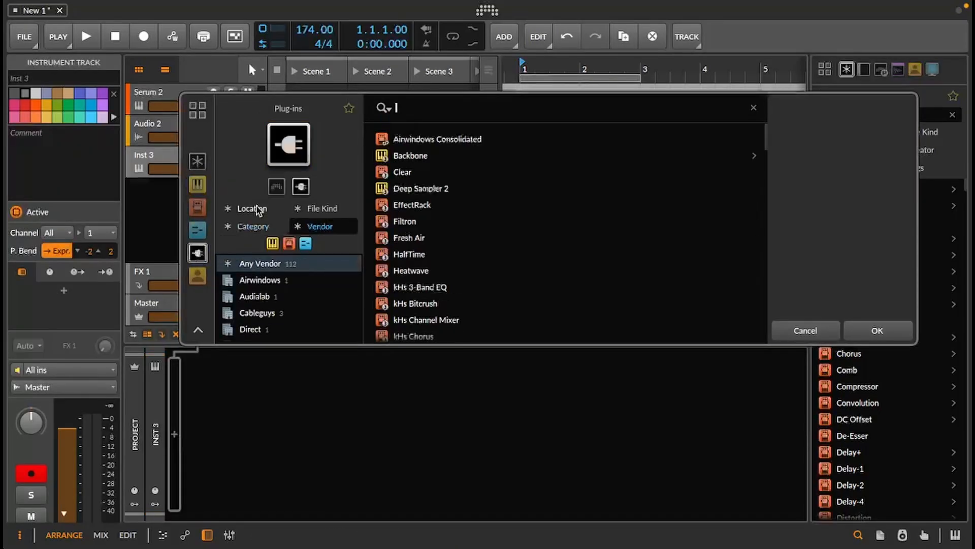
pyautogui.click(272, 244)
pyautogui.click(508, 218)
pyautogui.click(871, 328)
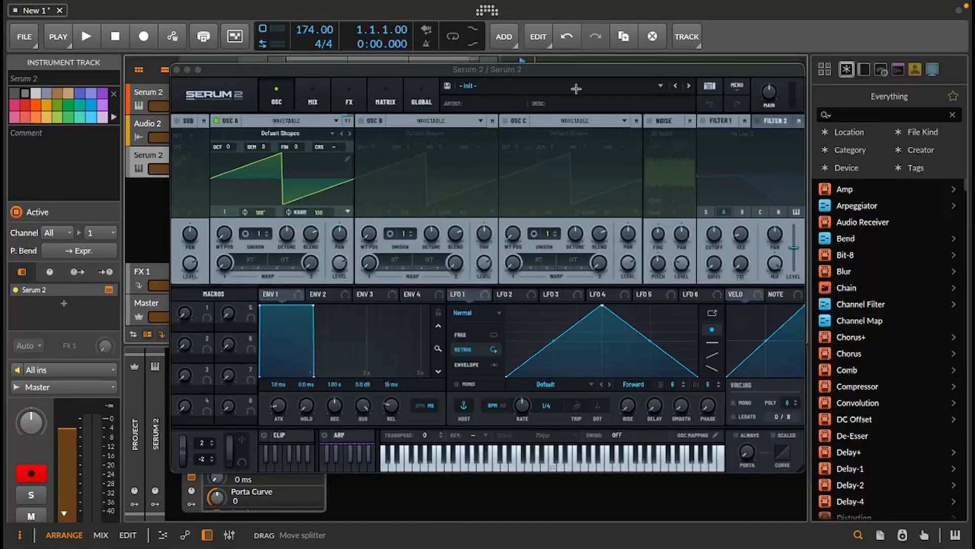
# Load the Jungle 808 wavetable from the S2 Tables analog set into oscillator A.
pyautogui.click(267, 133)
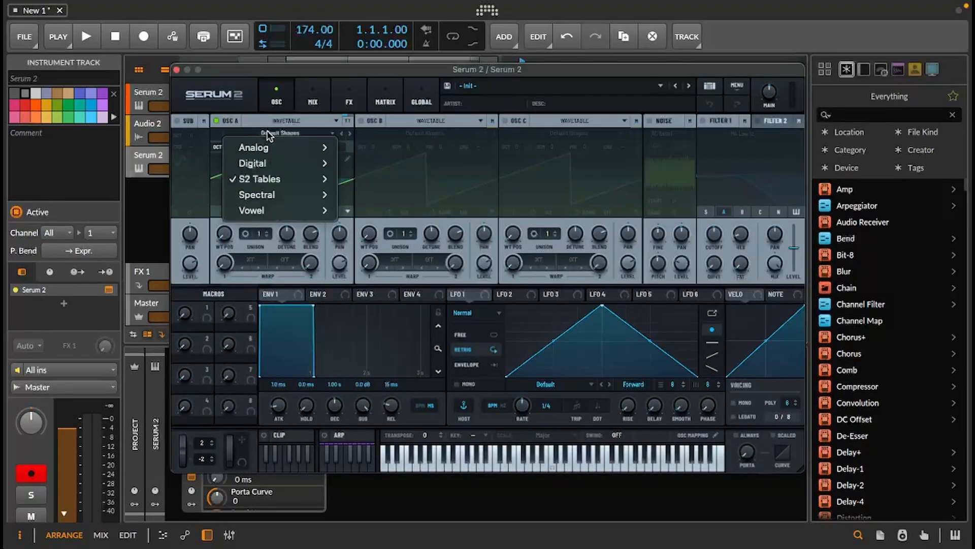
pyautogui.moveTo(253, 150)
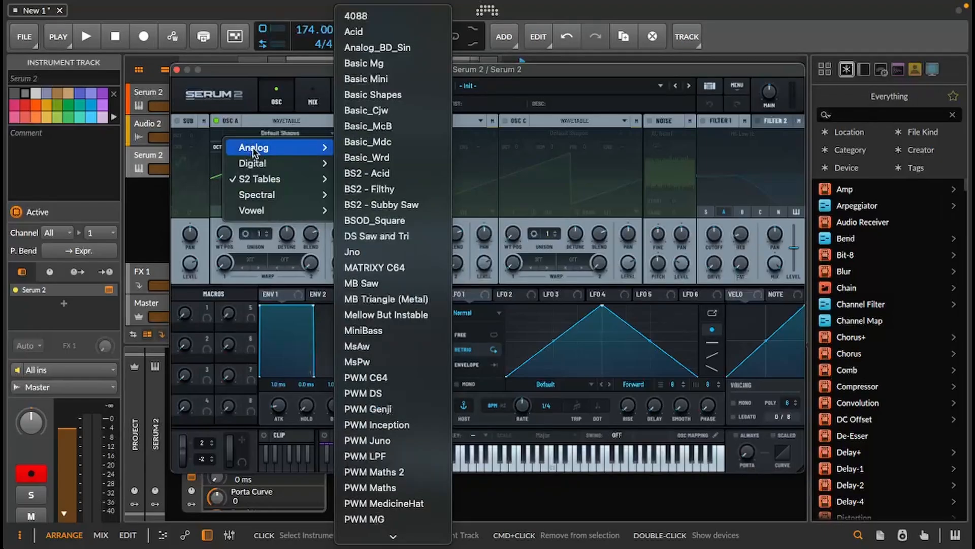
pyautogui.moveTo(274, 179)
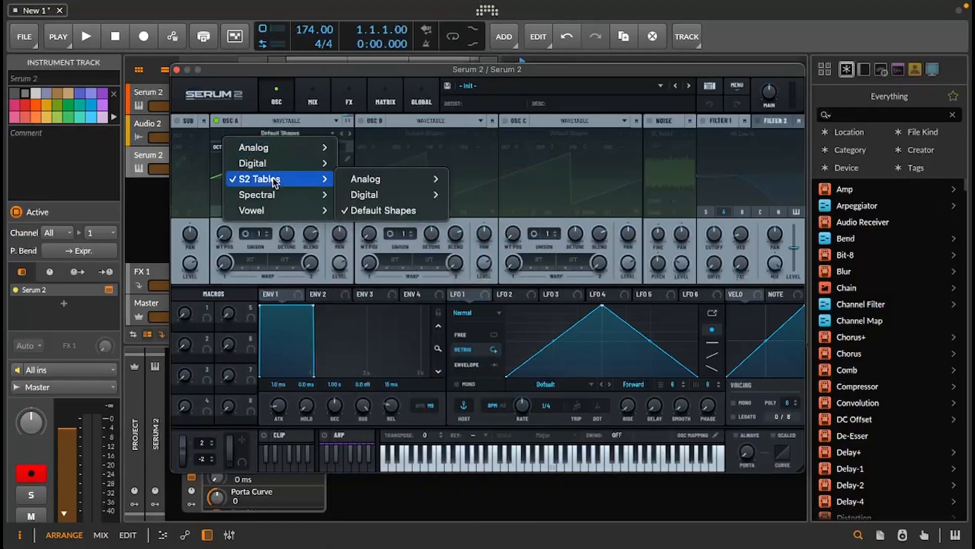
pyautogui.moveTo(393, 181)
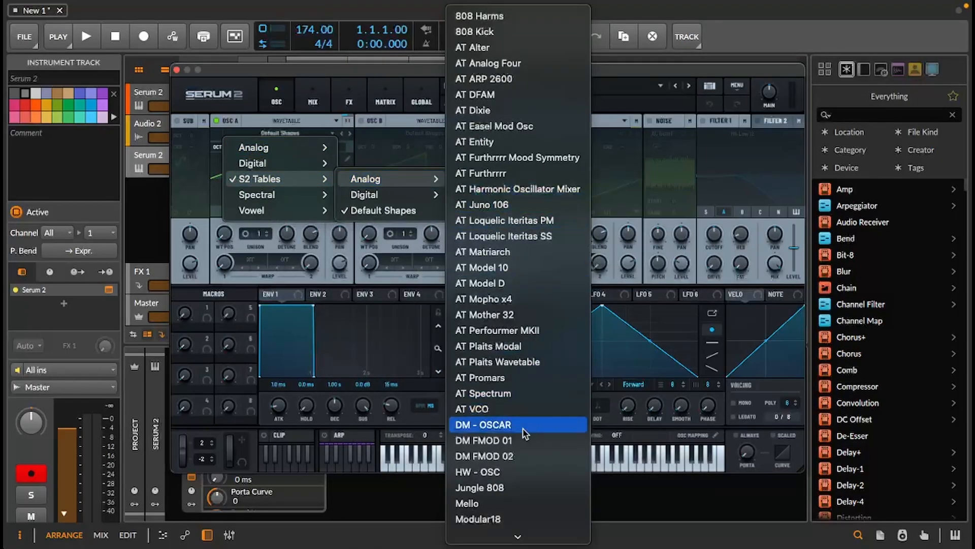
pyautogui.click(503, 489)
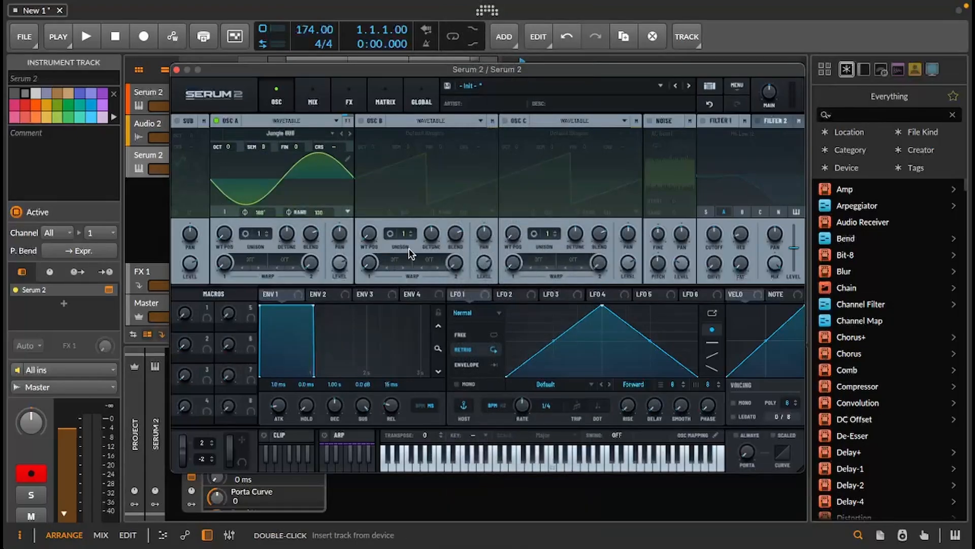
# Enable oscillator B and load the Jungle 808 analog wavetable from S2 Tables into it.
pyautogui.click(361, 120)
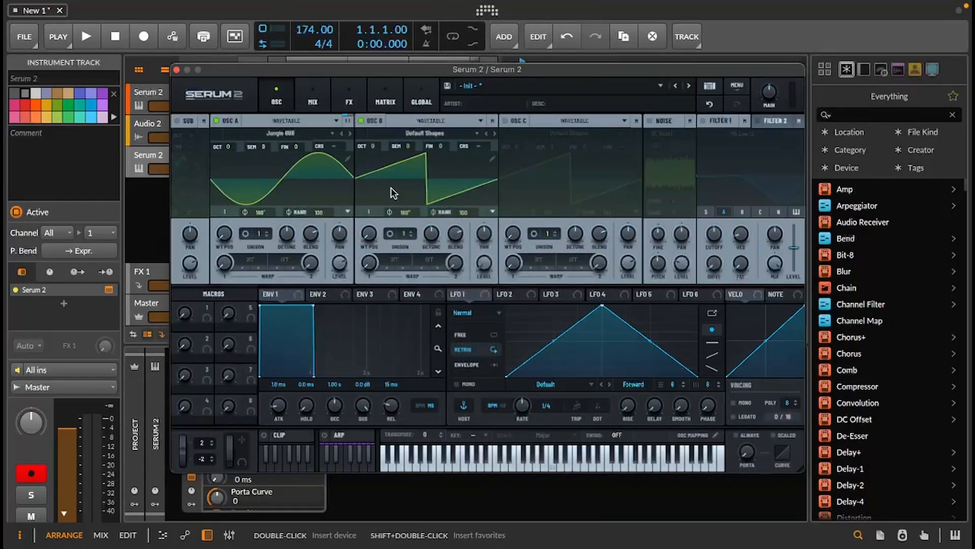
pyautogui.click(430, 135)
pyautogui.moveTo(443, 178)
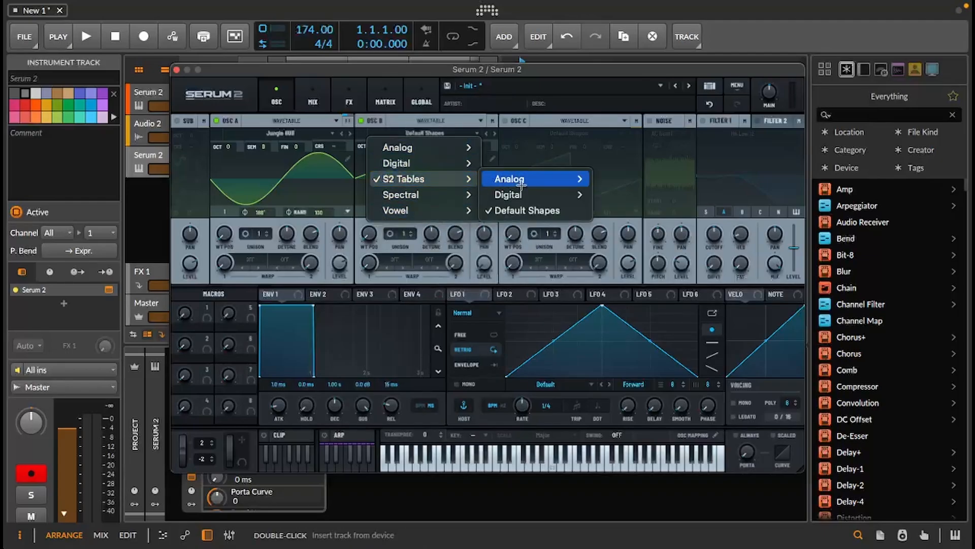
pyautogui.moveTo(550, 183)
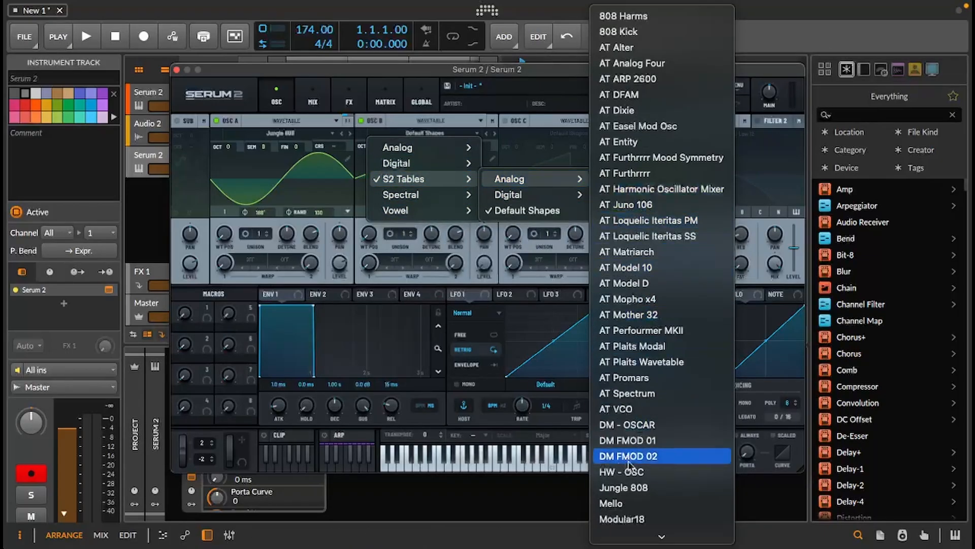
pyautogui.click(648, 489)
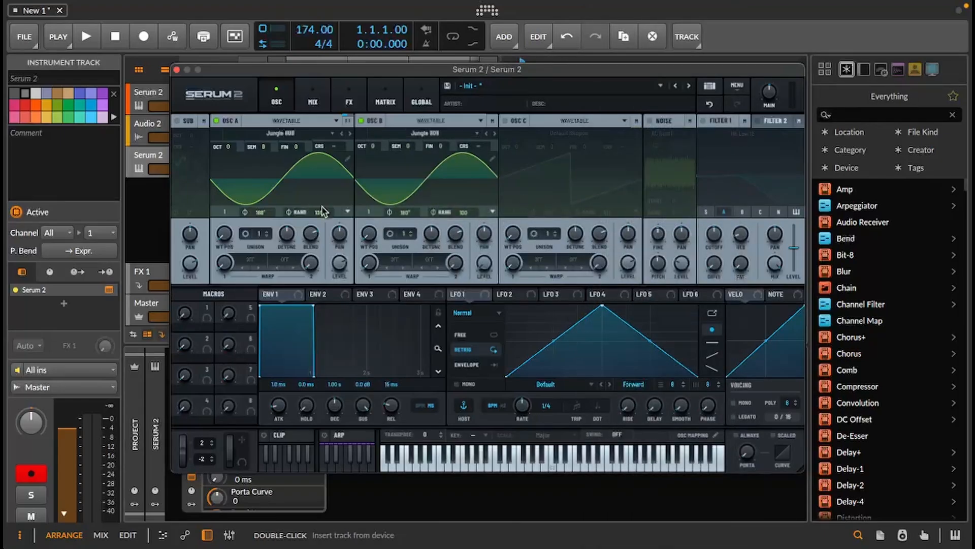
# Set the random phase of oscillators A and B to 0 and raise the main volume.
pyautogui.moveTo(320, 214); pyautogui.dragTo(322, 264)
pyautogui.moveTo(464, 217); pyautogui.dragTo(464, 356)
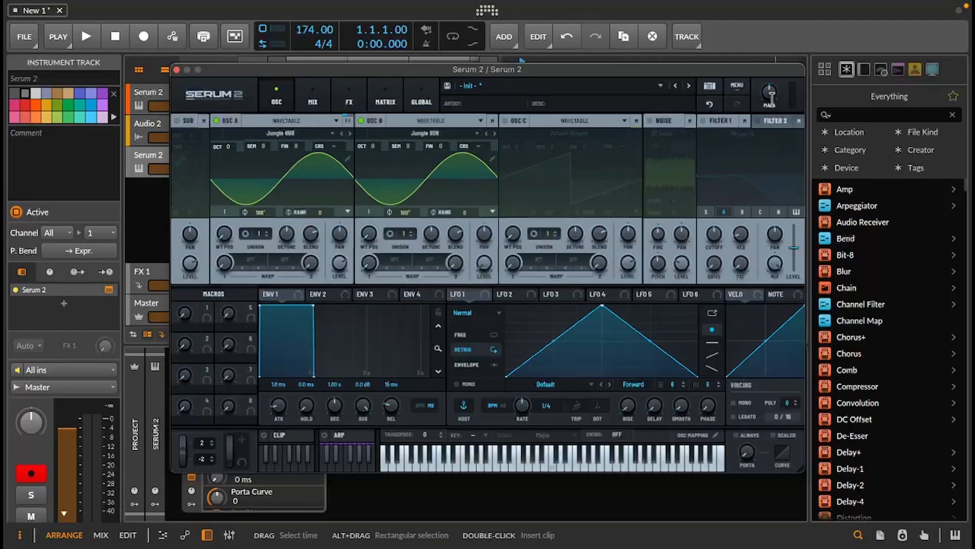
pyautogui.moveTo(772, 88)
pyautogui.moveTo(775, 70); pyautogui.dragTo(779, 52)
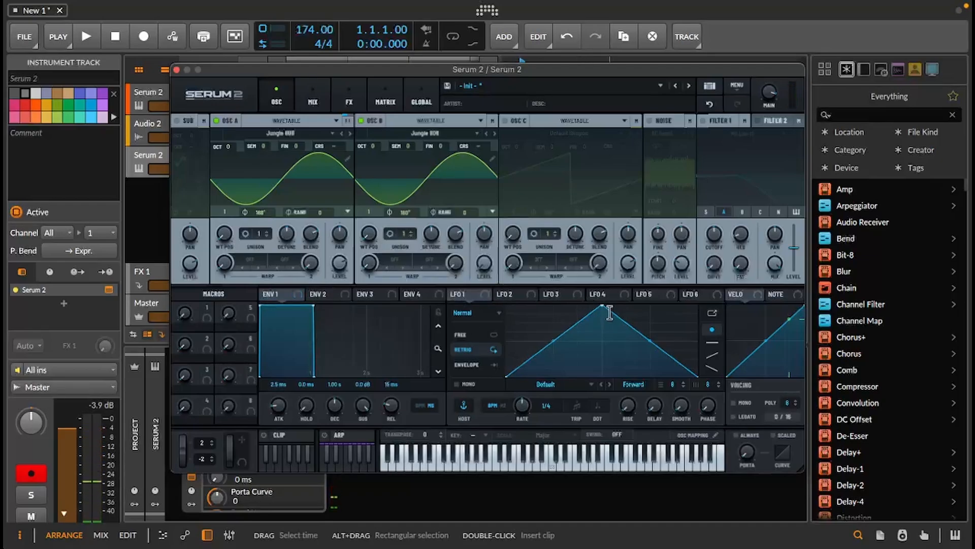
# Reshape LFO 1 into a steep curved decay that starts at maximum and falls to zero within the first quarter.
pyautogui.moveTo(603, 305); pyautogui.dragTo(506, 305)
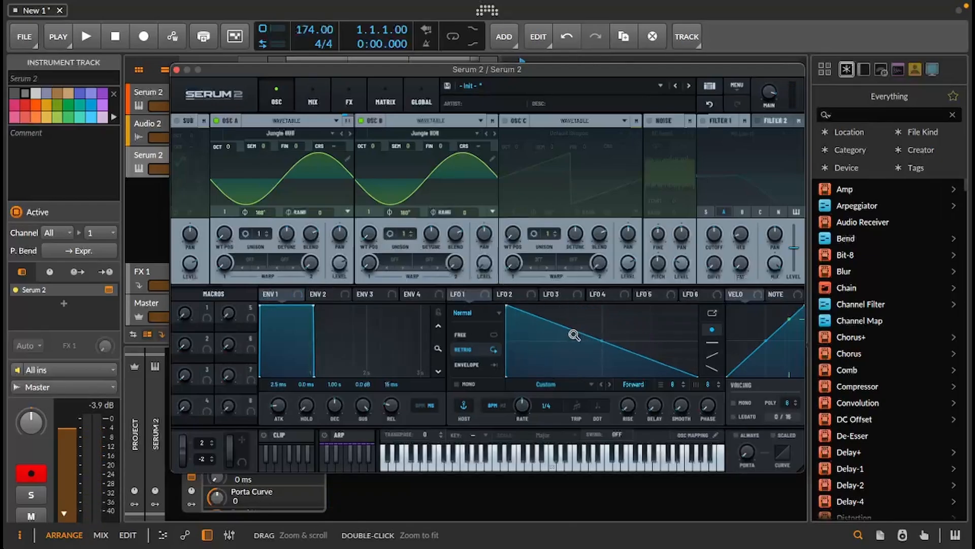
pyautogui.moveTo(570, 331); pyautogui.dragTo(556, 378)
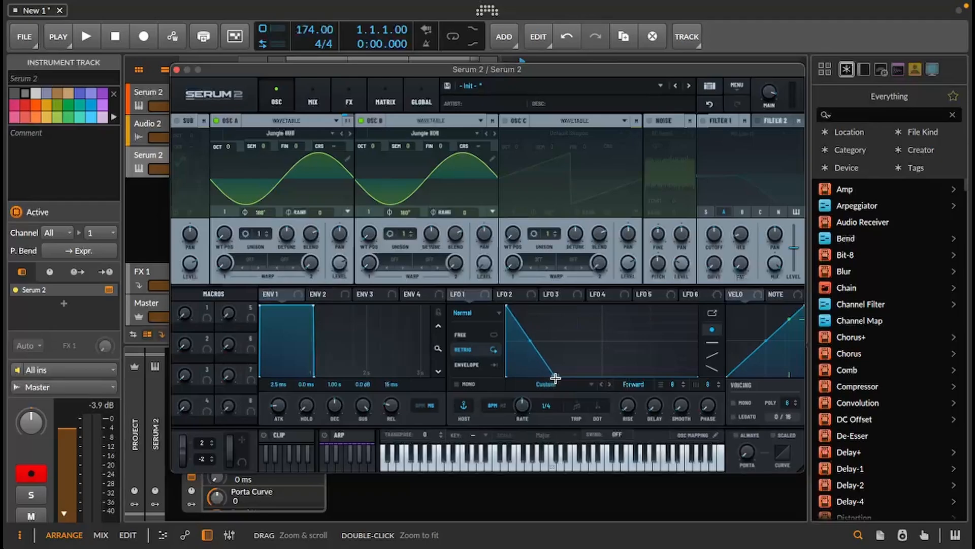
pyautogui.moveTo(530, 340); pyautogui.dragTo(529, 361)
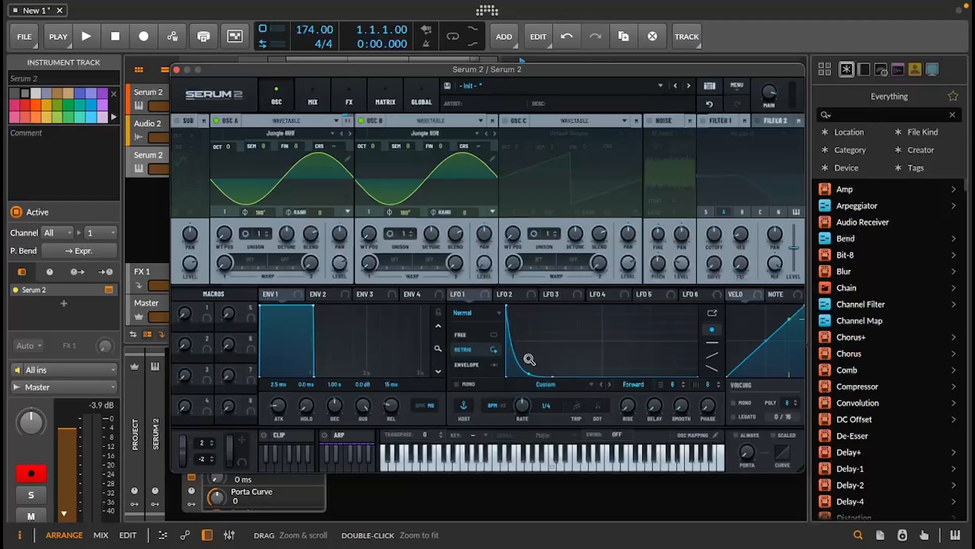
# Route LFO 1 to the global Main Tuning in the modulation matrix with a small positive amount.
pyautogui.click(385, 97)
pyautogui.click(254, 144)
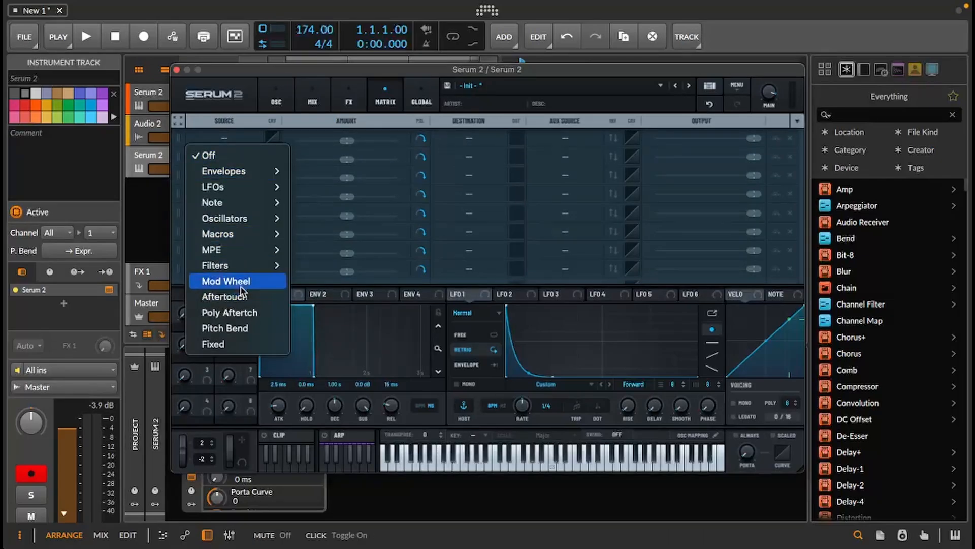
pyautogui.moveTo(258, 191)
pyautogui.click(311, 186)
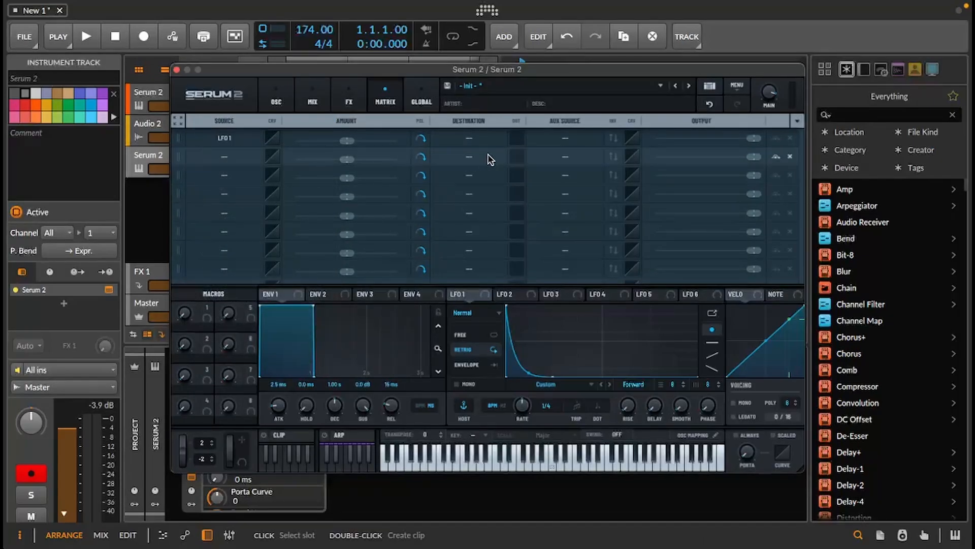
pyautogui.click(471, 137)
pyautogui.moveTo(480, 406)
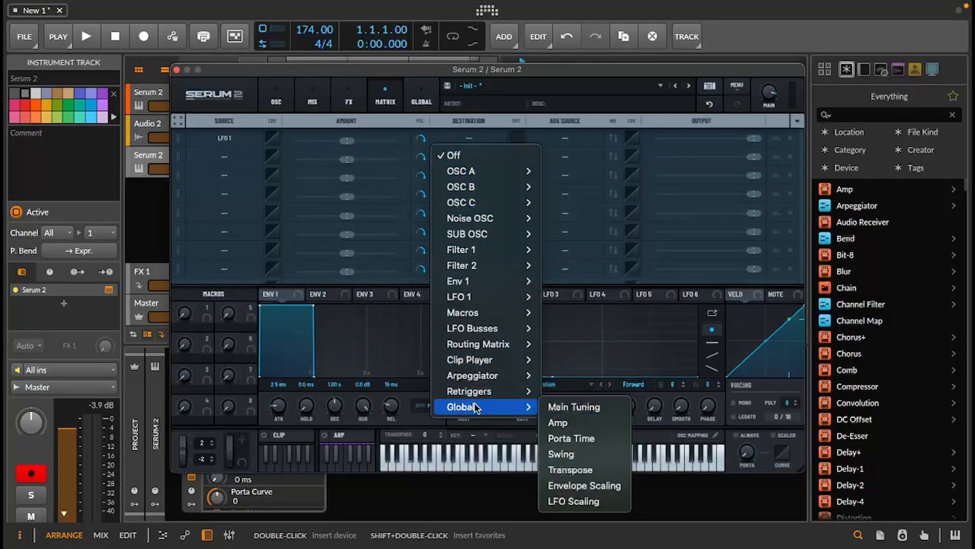
pyautogui.click(577, 406)
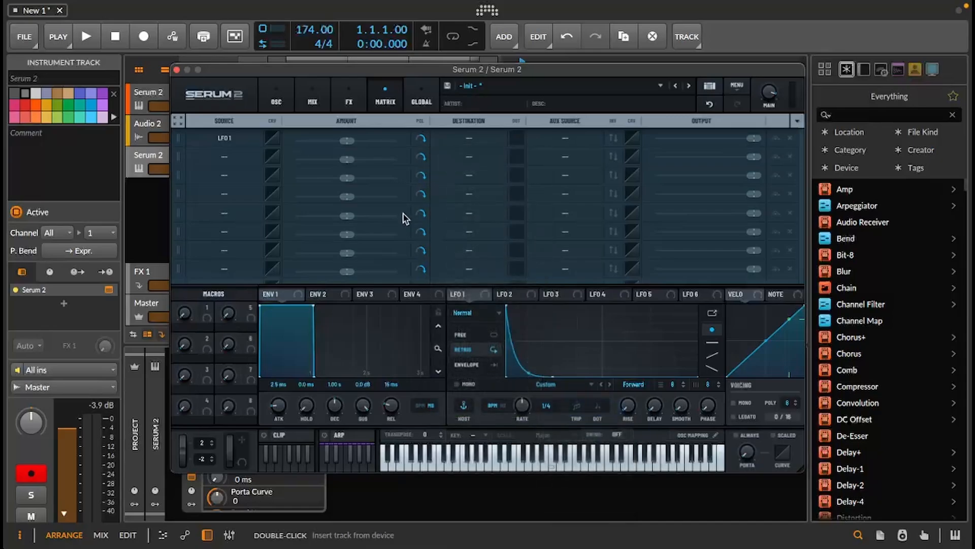
pyautogui.doubleClick(347, 140)
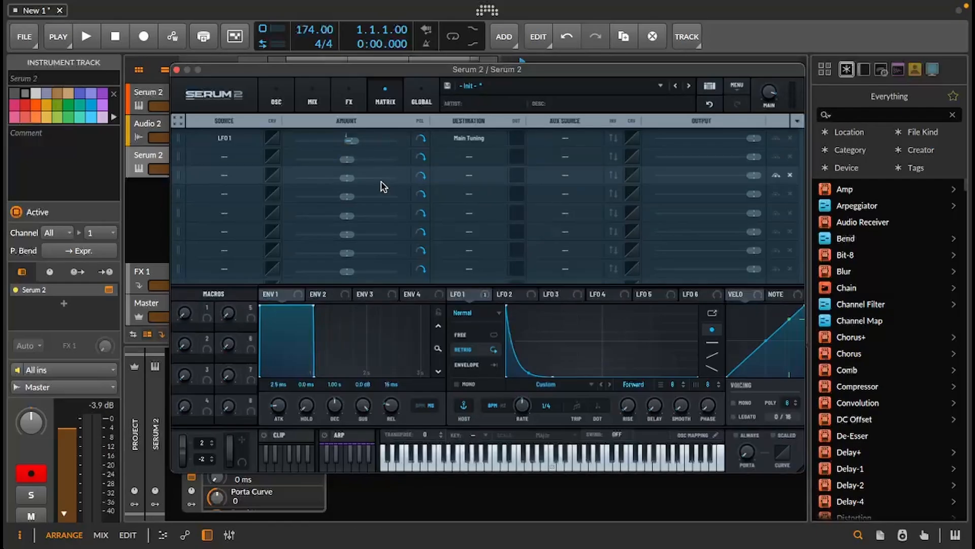
# Shorten LFO 1's decay by moving its end point earlier while auditioning a note, and set the LFO to Envelope mode.
pyautogui.press('a')
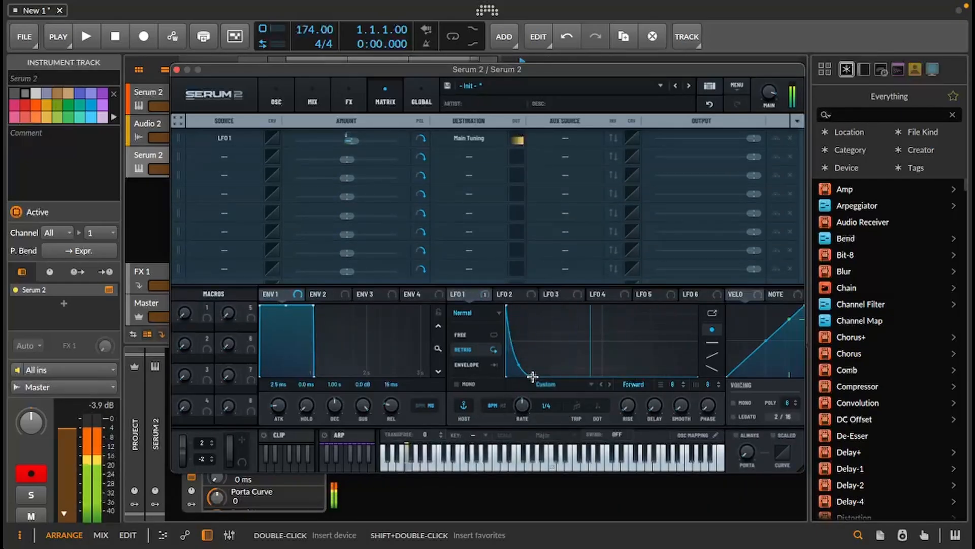
pyautogui.moveTo(542, 376)
pyautogui.mouseDown()
pyautogui.moveTo(603, 374)
pyautogui.moveTo(525, 378)
pyautogui.mouseUp()
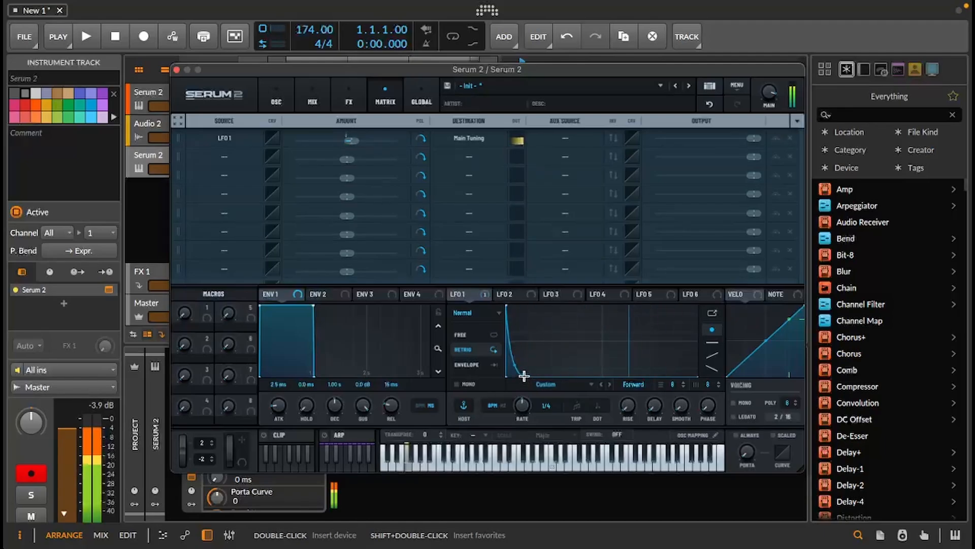
pyautogui.click(483, 364)
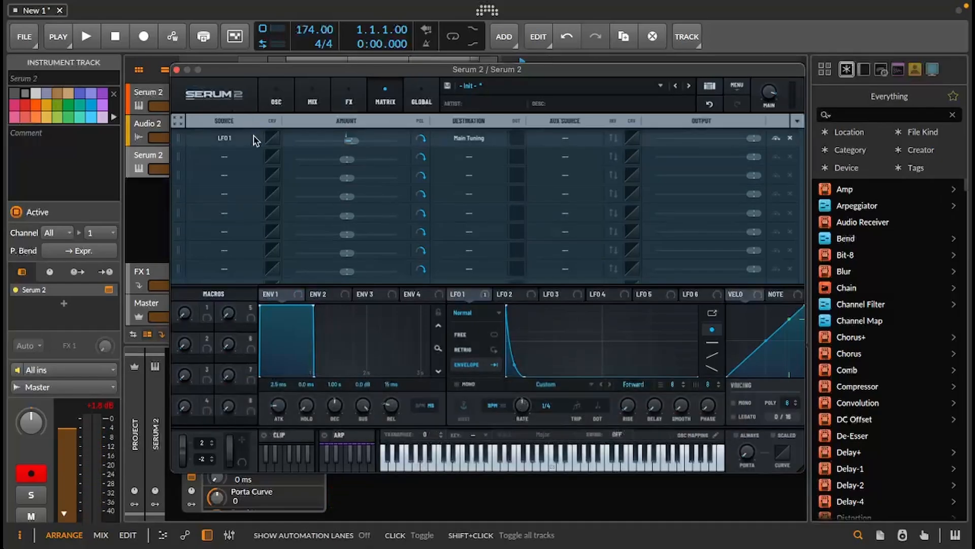
# Enable the noise oscillator and load the White noise from the Color category.
pyautogui.click(277, 102)
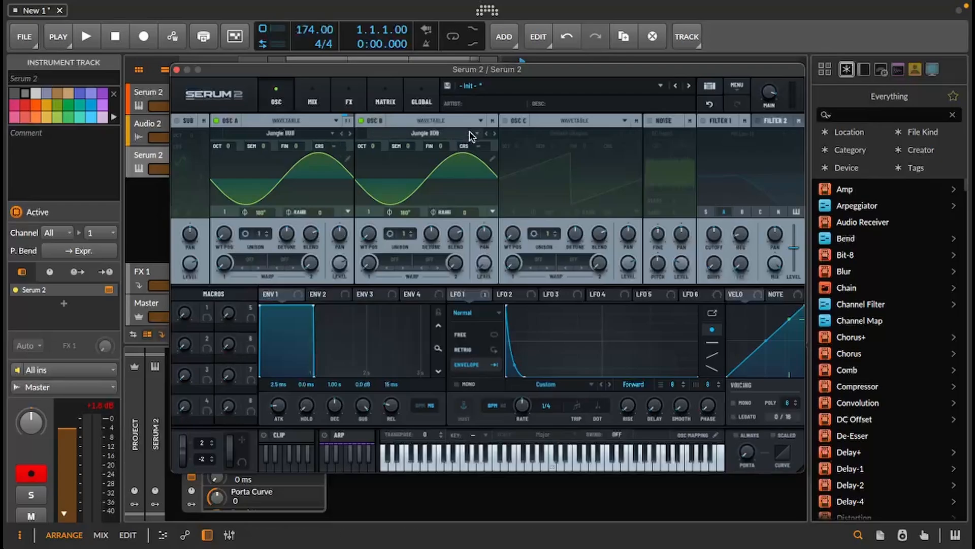
pyautogui.click(651, 121)
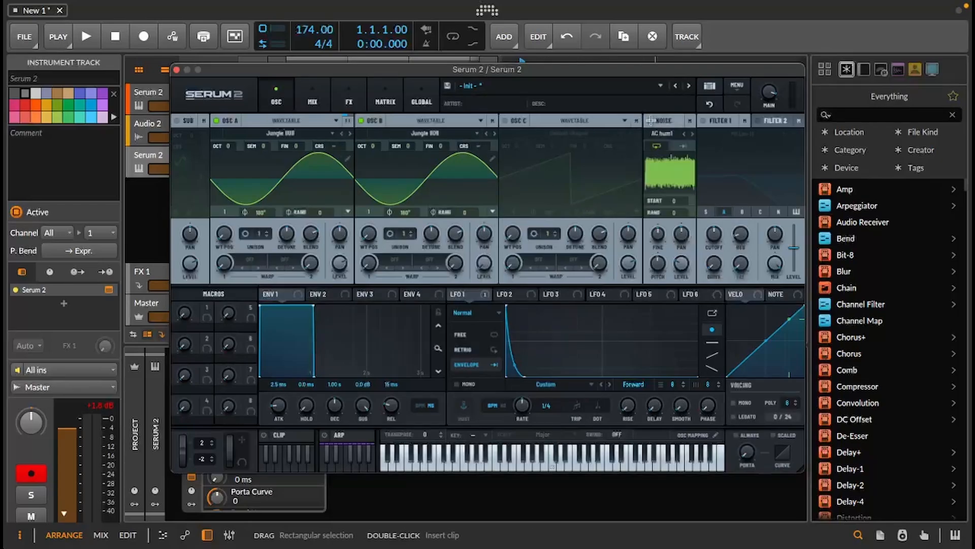
pyautogui.click(661, 133)
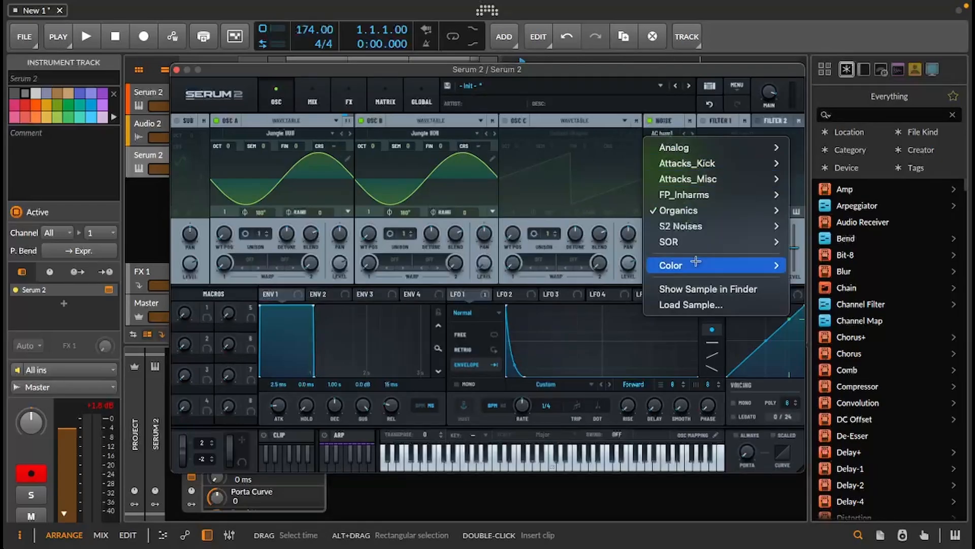
pyautogui.moveTo(694, 261)
pyautogui.click(805, 264)
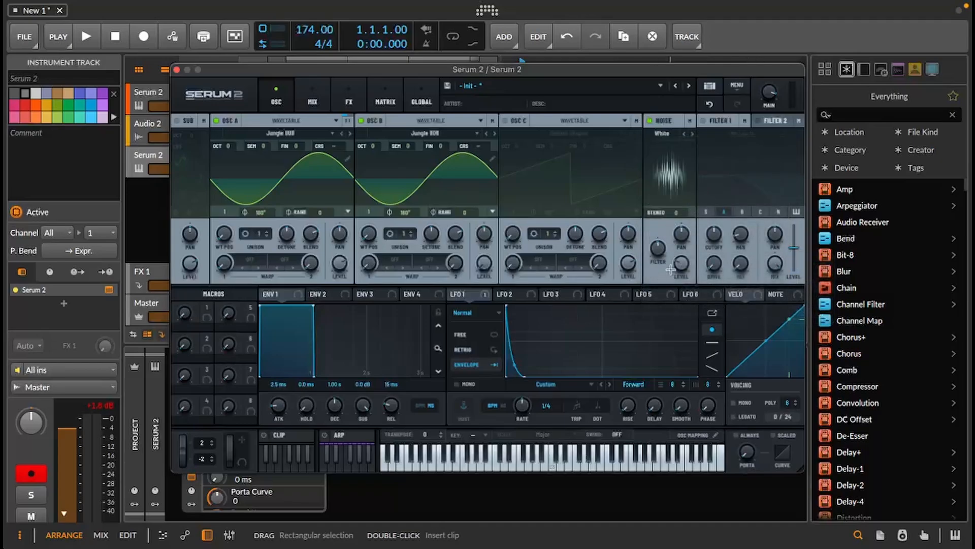
# Set the white noise filter to 62% and adjust the noise level while auditioning a note.
pyautogui.moveTo(658, 248); pyautogui.dragTo(662, 213)
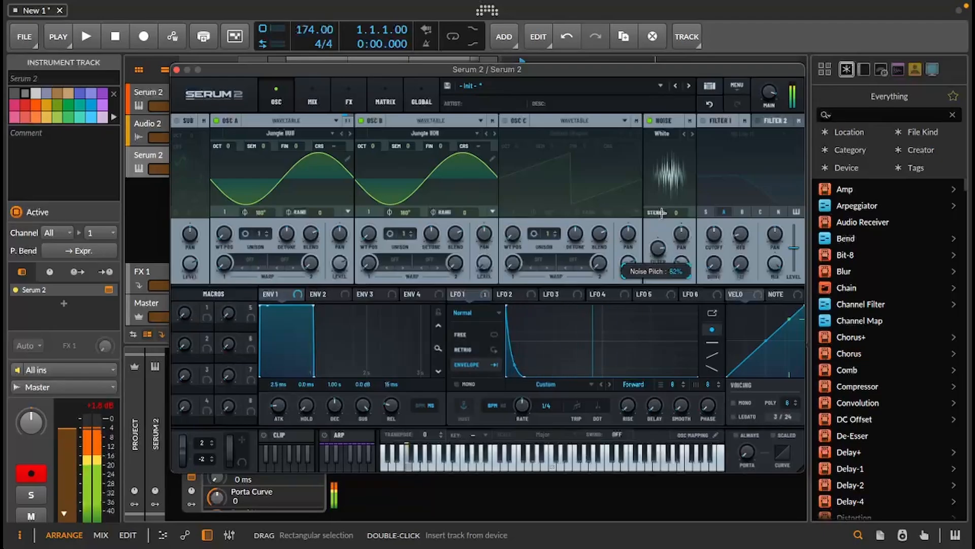
pyautogui.moveTo(681, 267)
pyautogui.moveTo(680, 266); pyautogui.dragTo(680, 264)
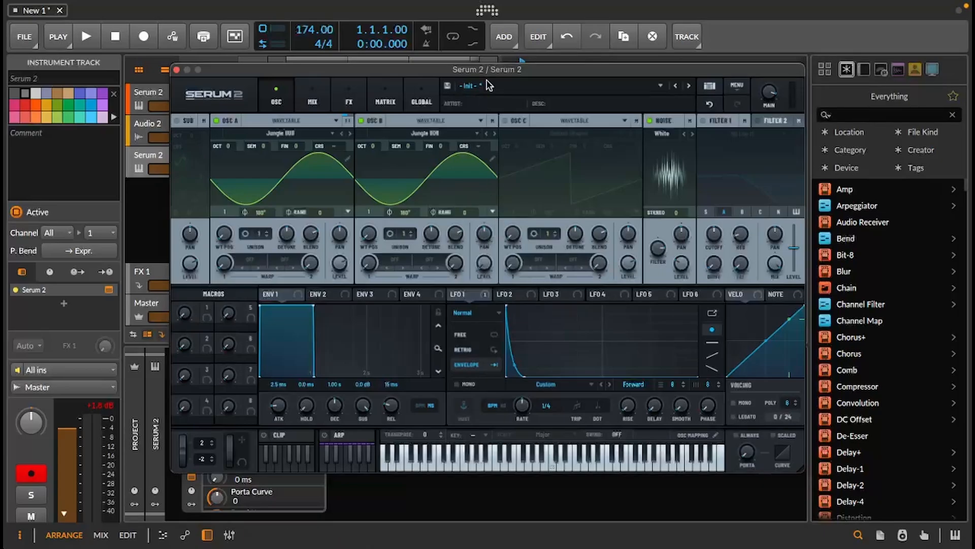
# Add a Distortion effect to FX Bus 1 and raise its drive.
pyautogui.click(343, 99)
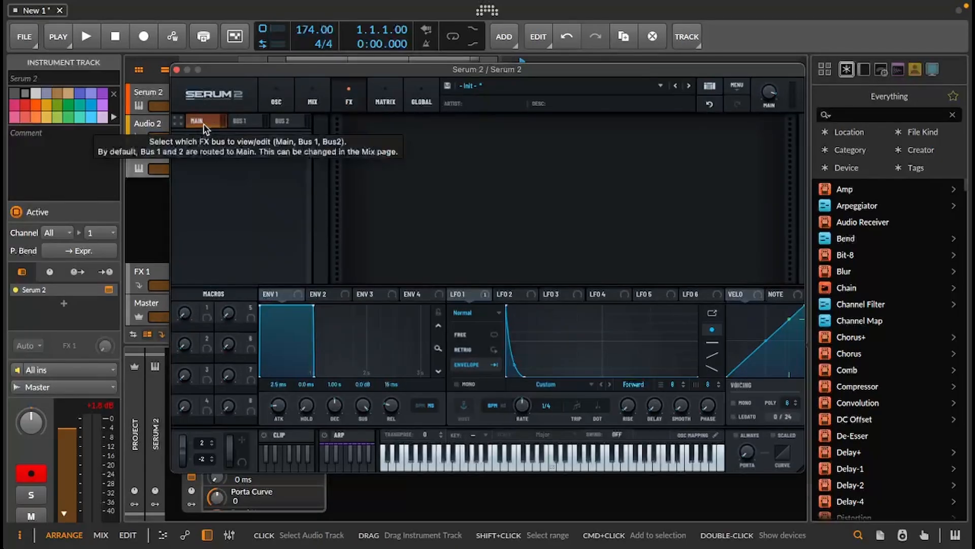
pyautogui.click(239, 121)
pyautogui.click(281, 121)
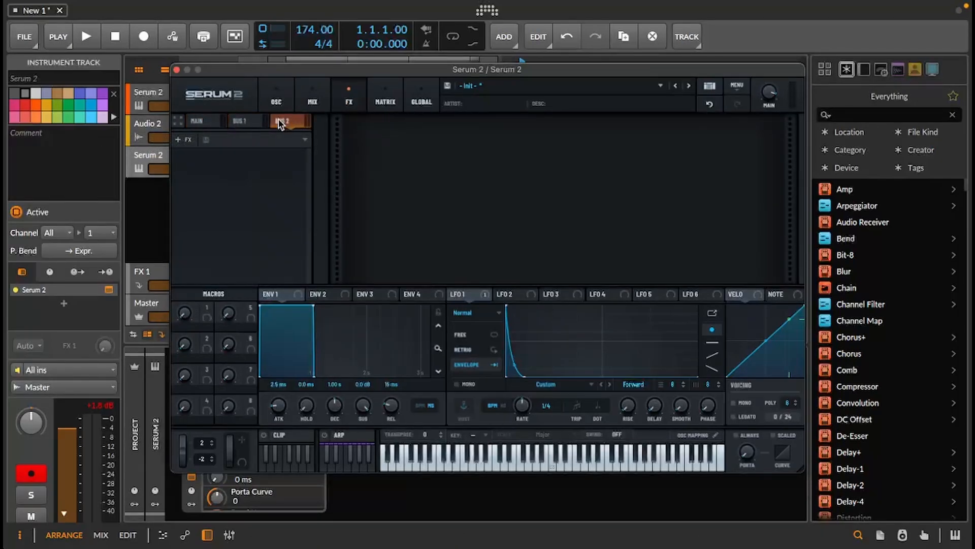
pyautogui.click(196, 121)
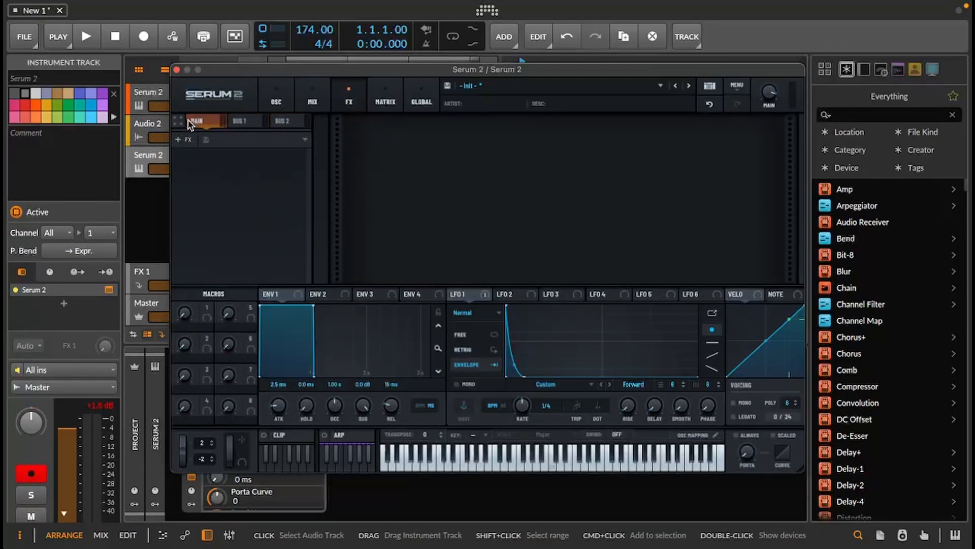
pyautogui.click(240, 122)
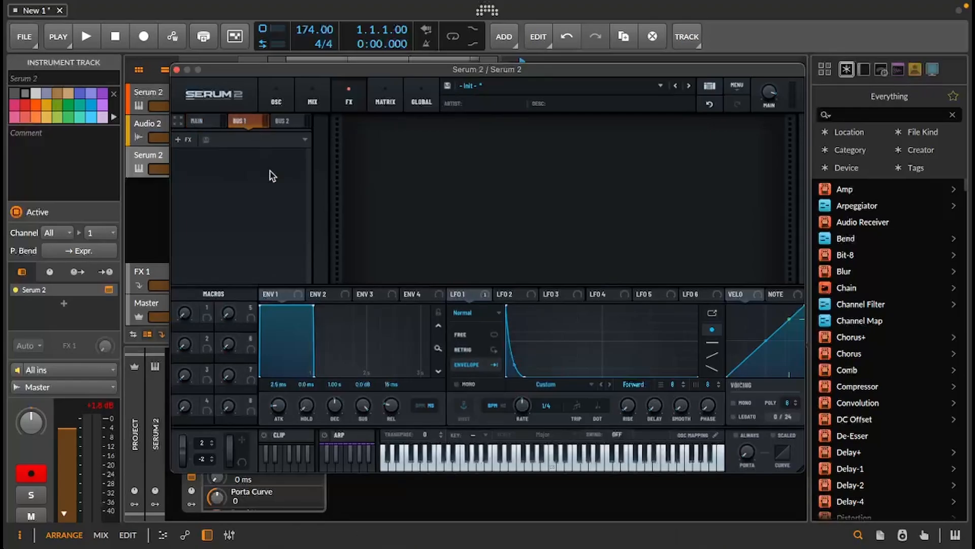
pyautogui.click(179, 139)
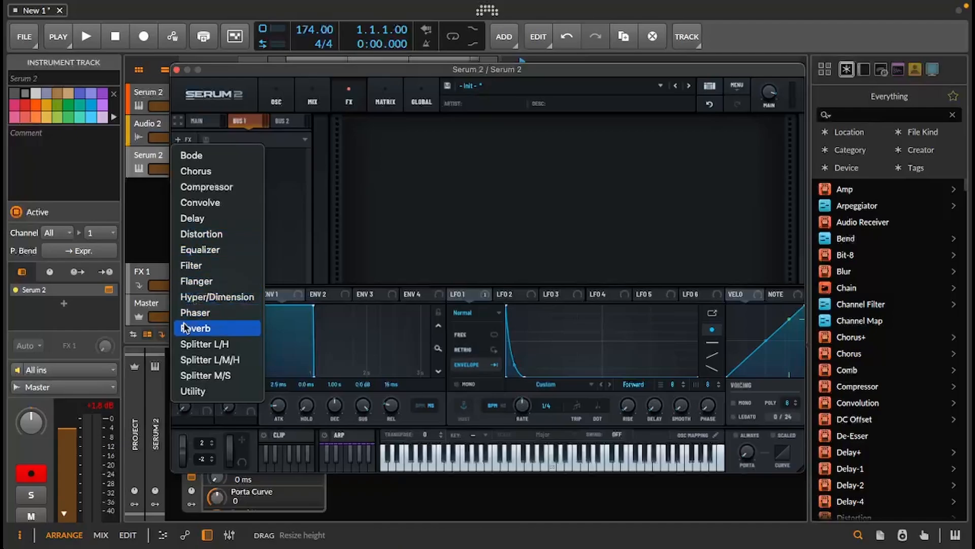
pyautogui.click(218, 236)
pyautogui.moveTo(671, 136); pyautogui.dragTo(670, 120)
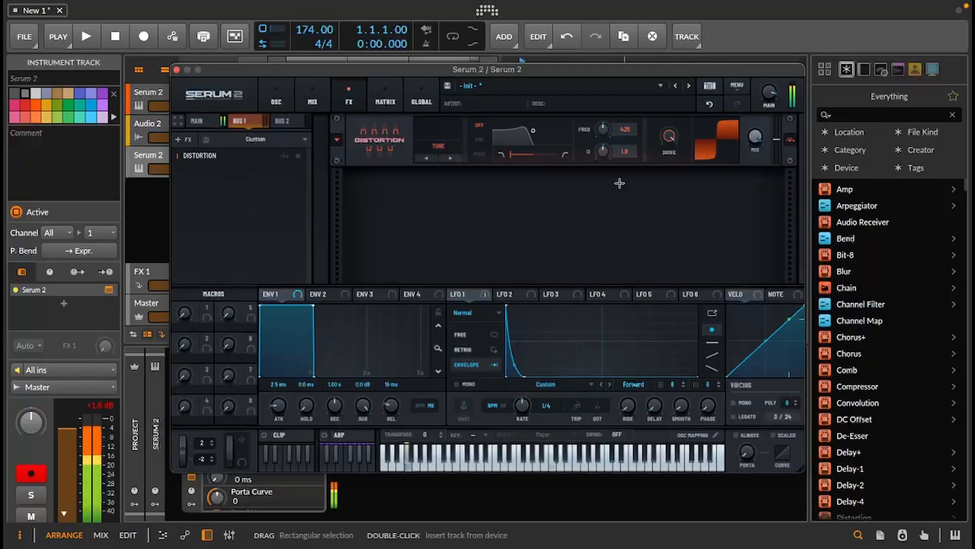
# Examine the mixer's channel routing and the output routing options of oscillator A.
pyautogui.click(313, 103)
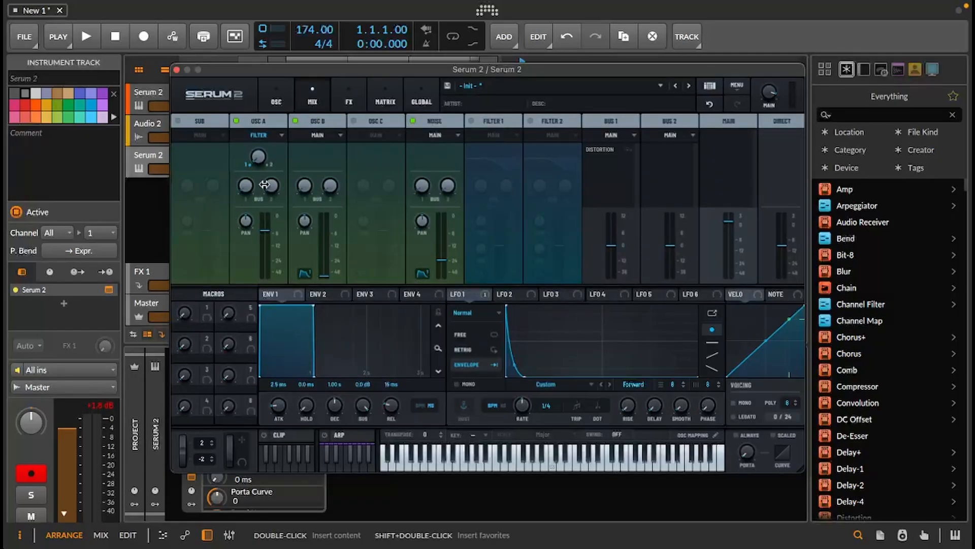
pyautogui.click(278, 101)
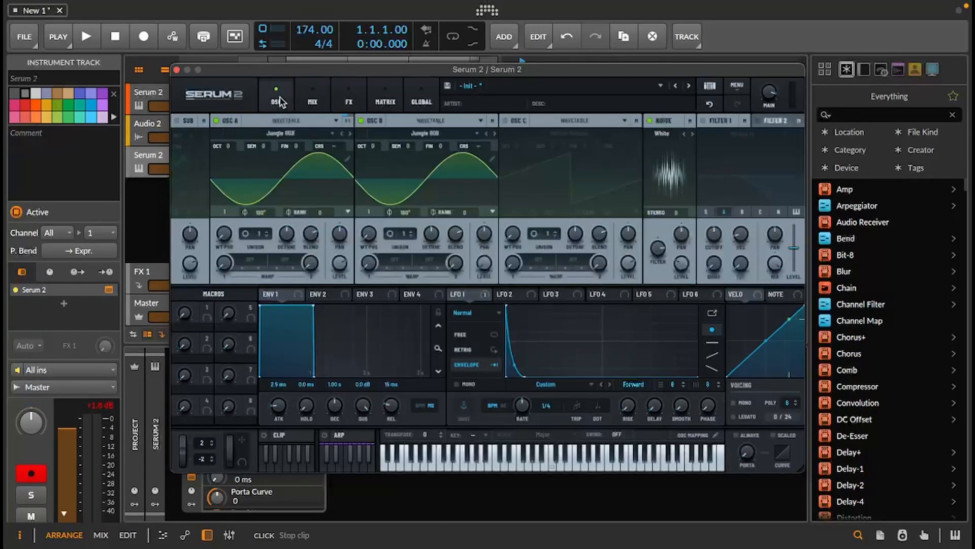
pyautogui.click(349, 121)
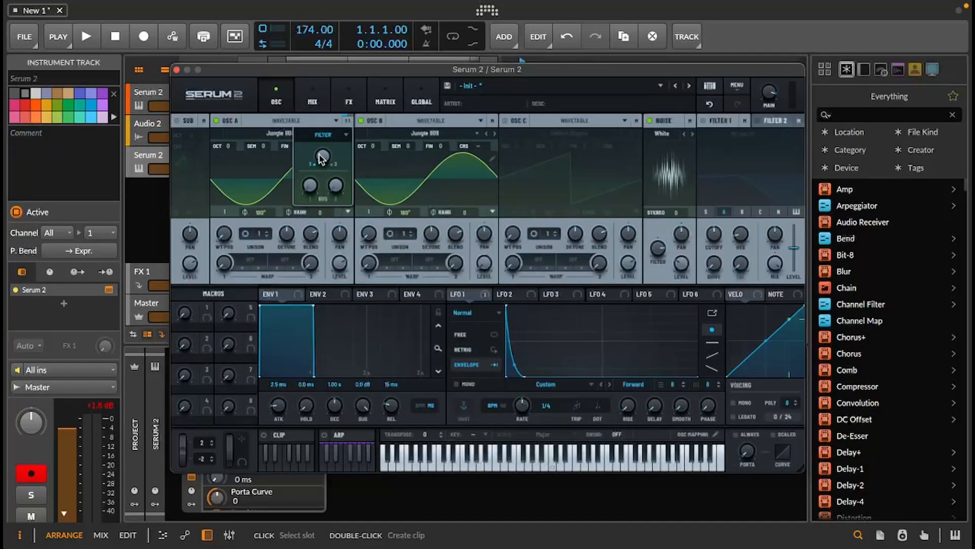
pyautogui.click(342, 132)
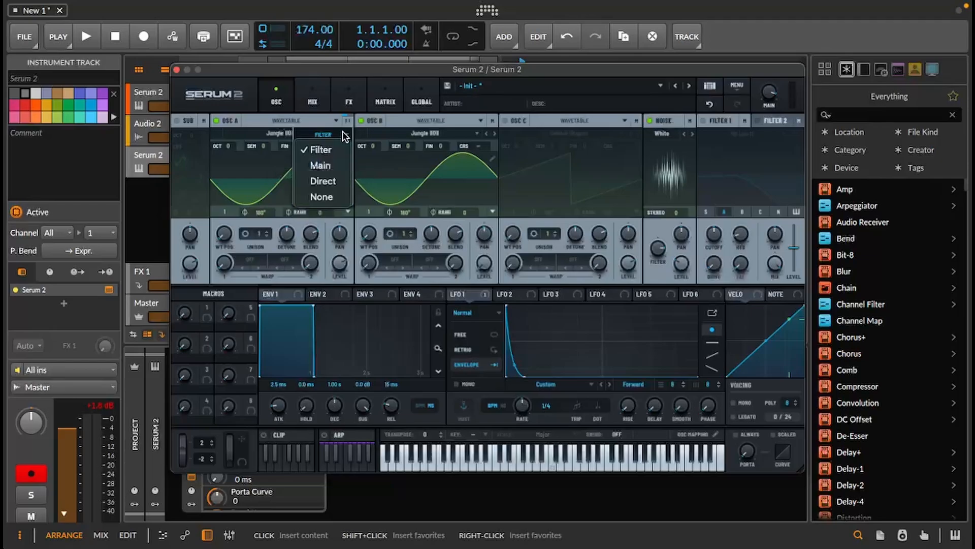
pyautogui.click(242, 105)
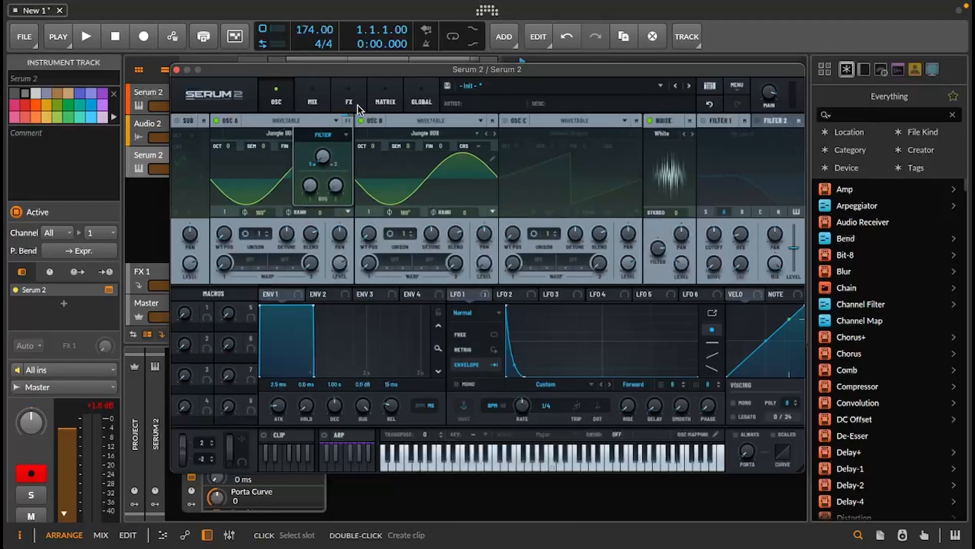
pyautogui.click(341, 104)
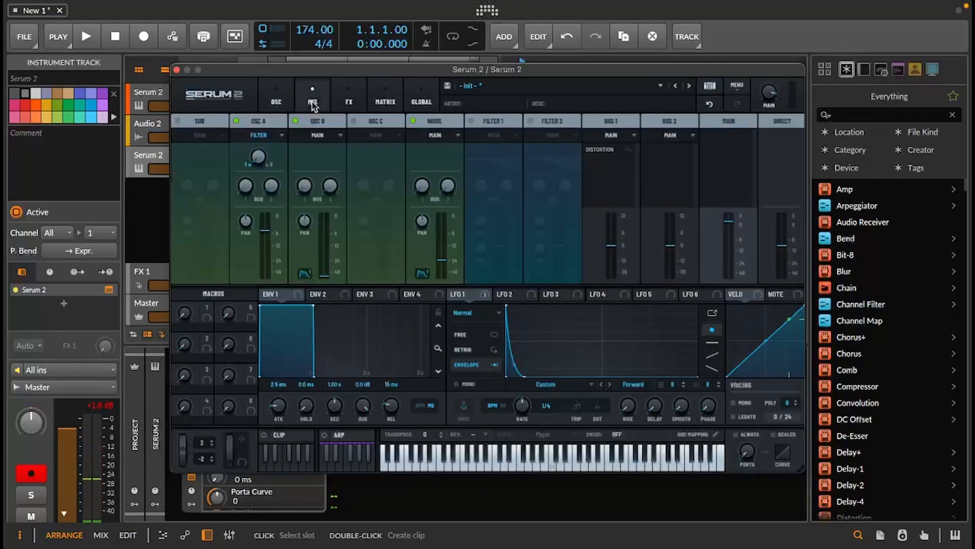
# Raise the noise oscillator's send to Bus 1 in the mixer and audition a note.
pyautogui.click(312, 104)
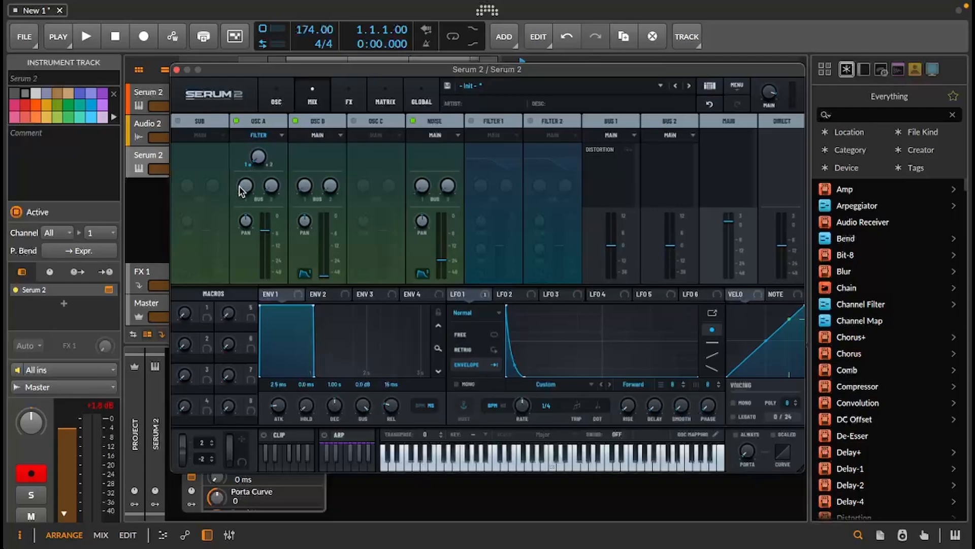
pyautogui.moveTo(241, 190)
pyautogui.moveTo(425, 184); pyautogui.dragTo(441, 50)
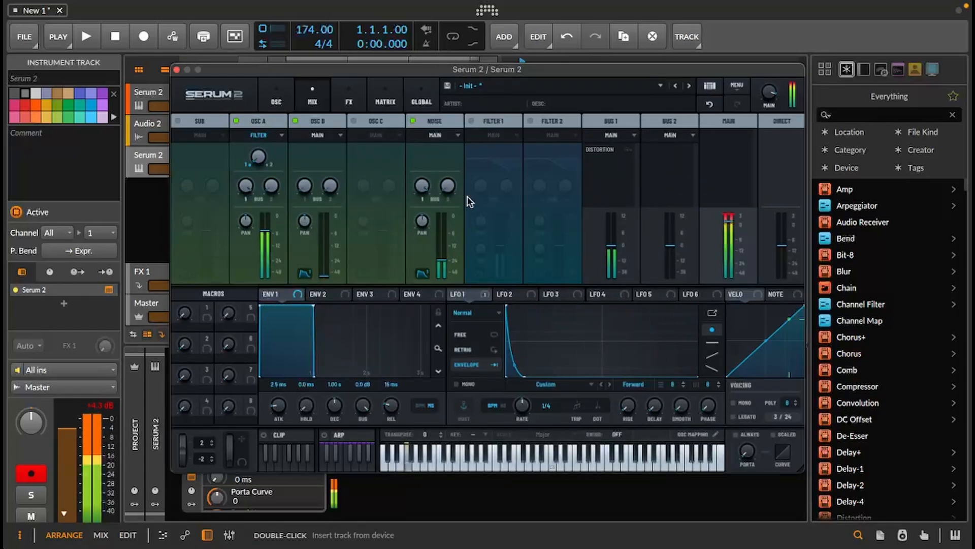
pyautogui.moveTo(328, 172)
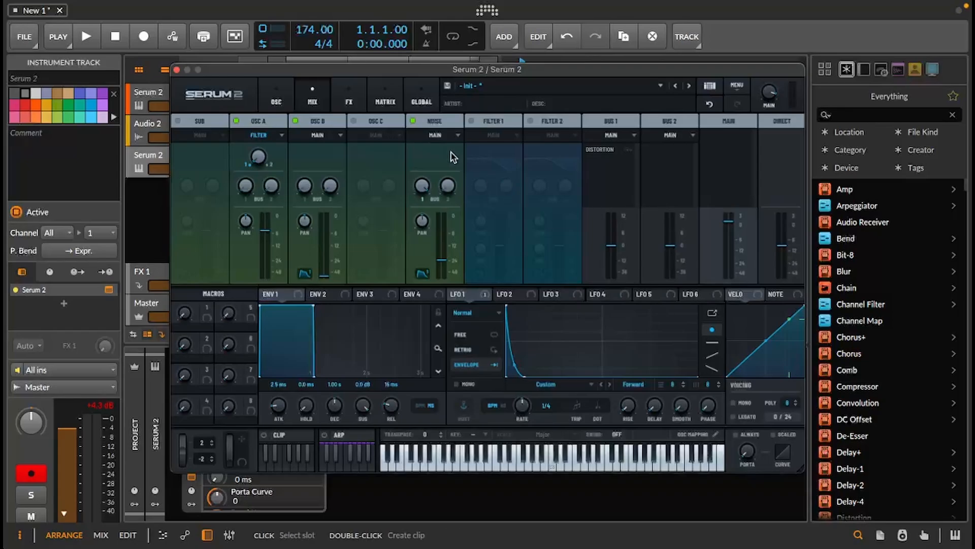
pyautogui.moveTo(253, 124); pyautogui.dragTo(311, 82)
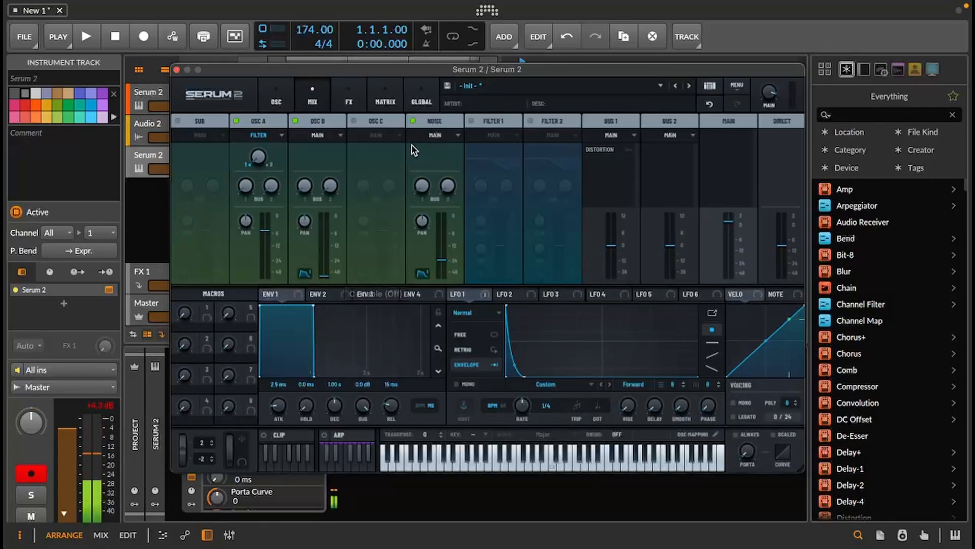
# Raise oscillator A's Bus 1 send with the noise switched off, and re-enable the noise and raise its Bus 1 send.
pyautogui.click(413, 122)
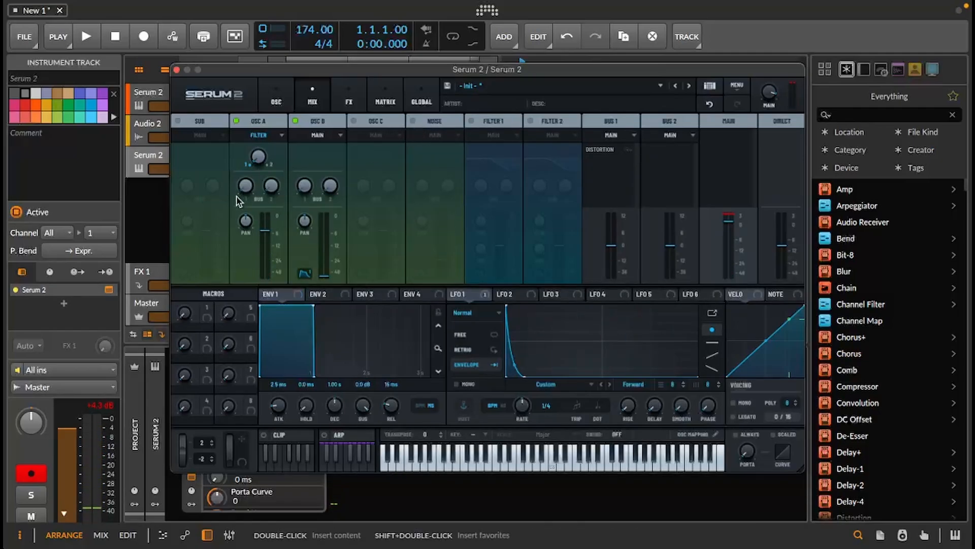
pyautogui.moveTo(248, 184)
pyautogui.moveTo(246, 187); pyautogui.dragTo(304, 32)
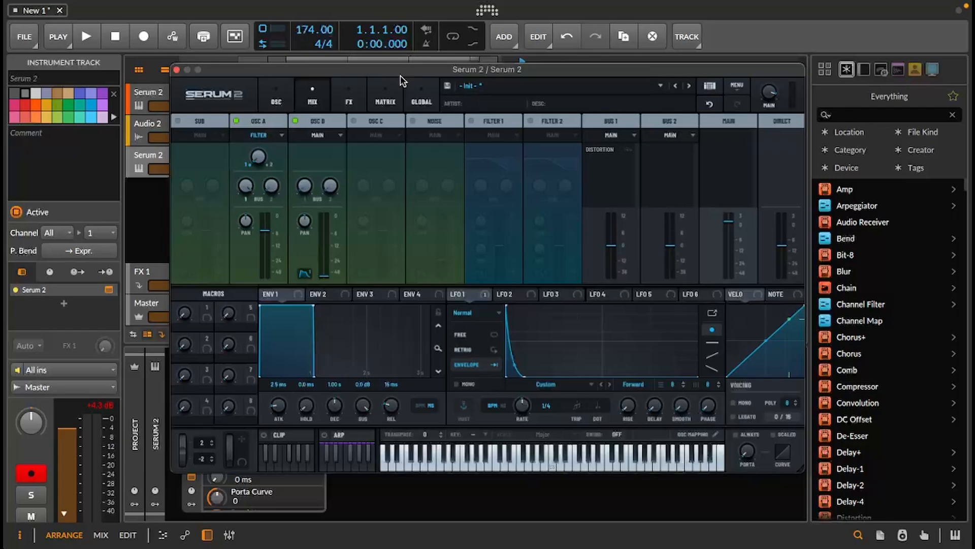
pyautogui.click(412, 121)
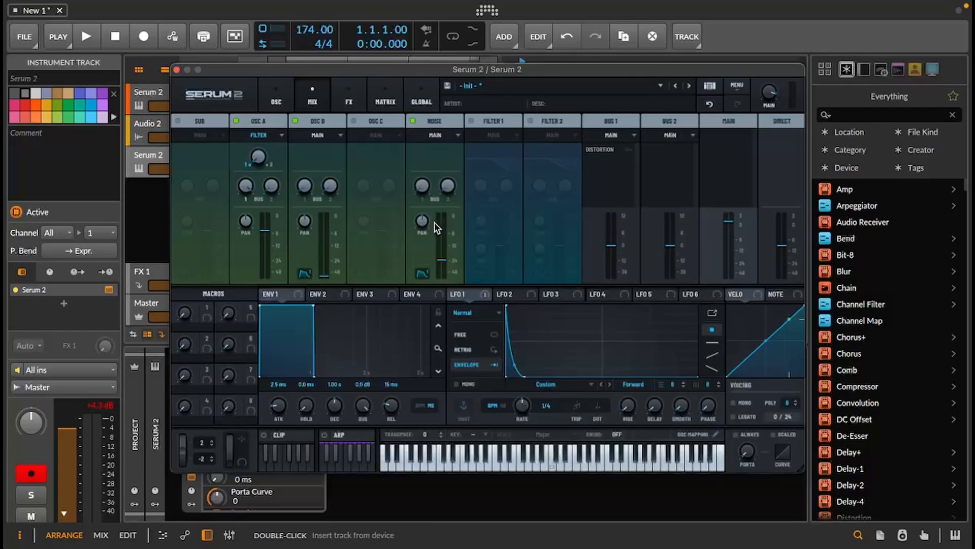
pyautogui.moveTo(423, 187); pyautogui.dragTo(456, 36)
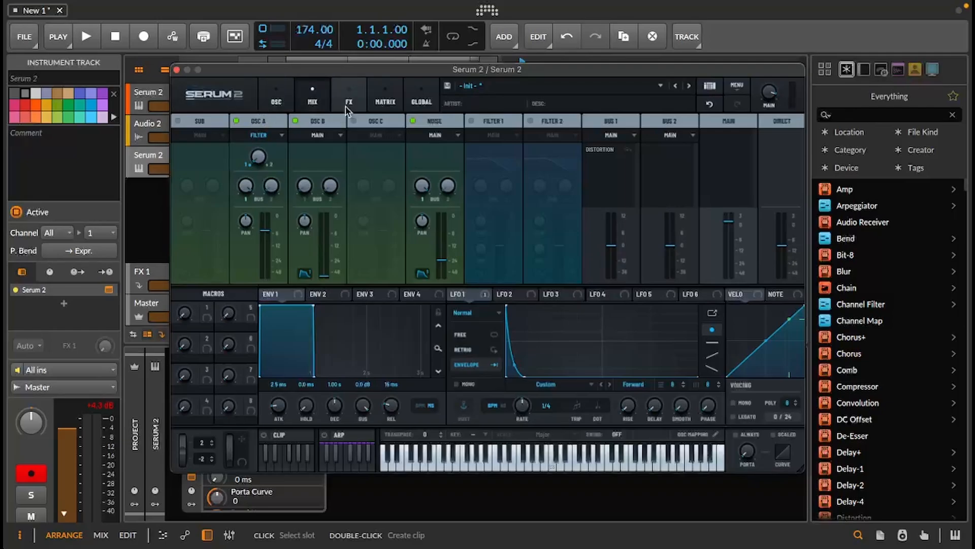
# Set the noise oscillator's output routing to None and view the Bus 1 distortion.
pyautogui.click(276, 103)
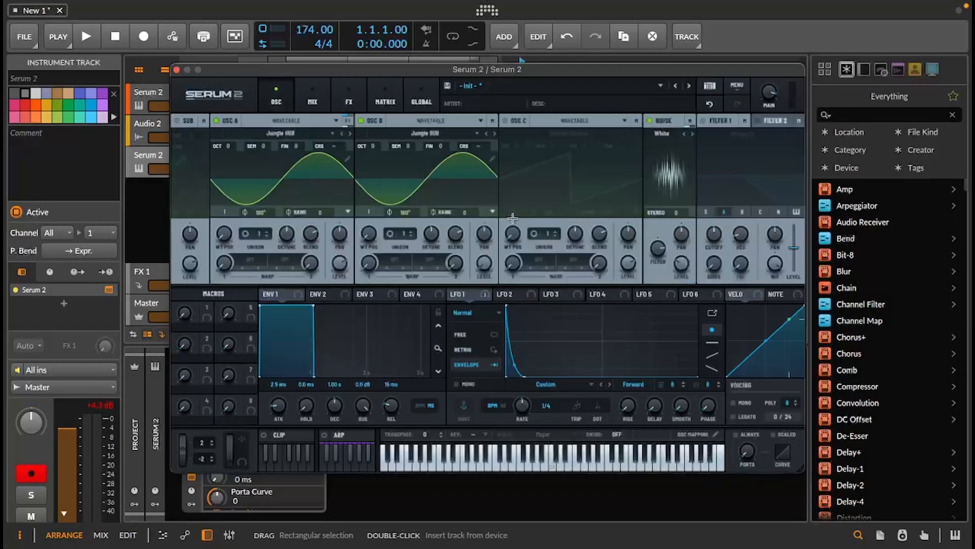
pyautogui.click(692, 121)
pyautogui.click(689, 135)
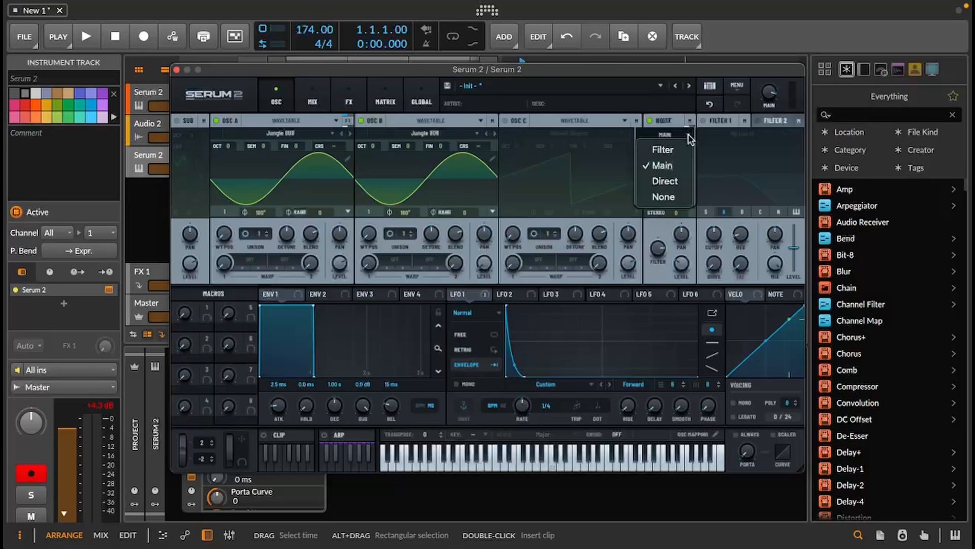
pyautogui.click(675, 198)
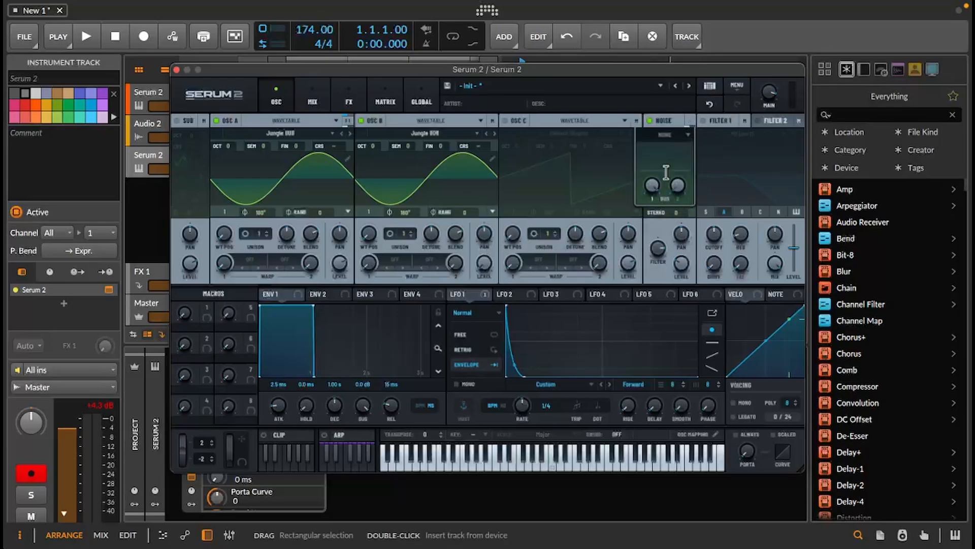
pyautogui.click(346, 101)
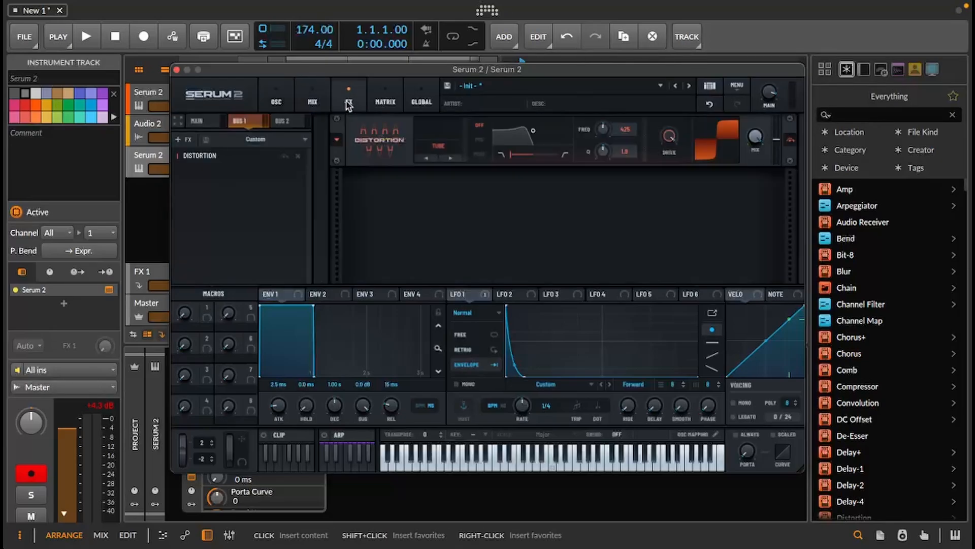
# Set the noise oscillator's Bus 1 send to 100% in the mixer and check its output routing options.
pyautogui.click(312, 102)
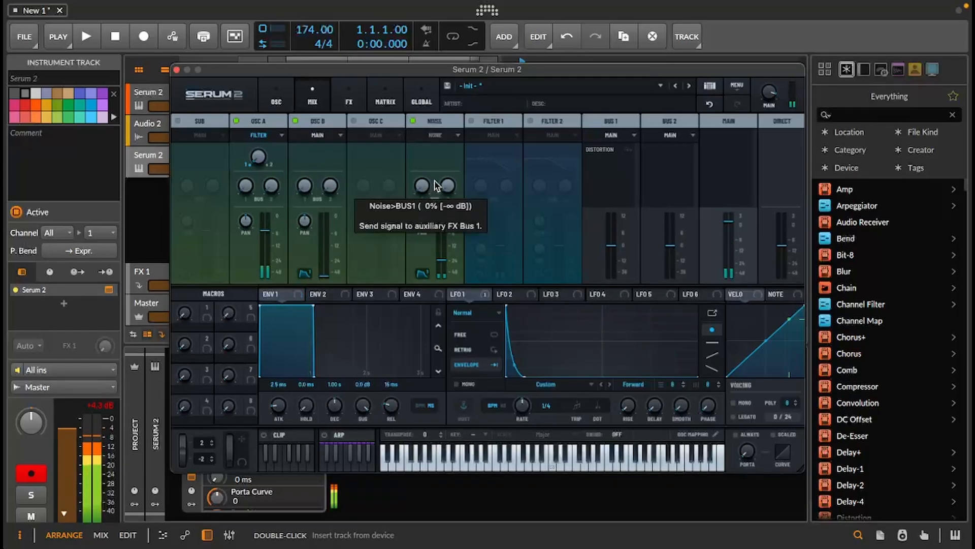
pyautogui.moveTo(424, 187); pyautogui.dragTo(466, 50)
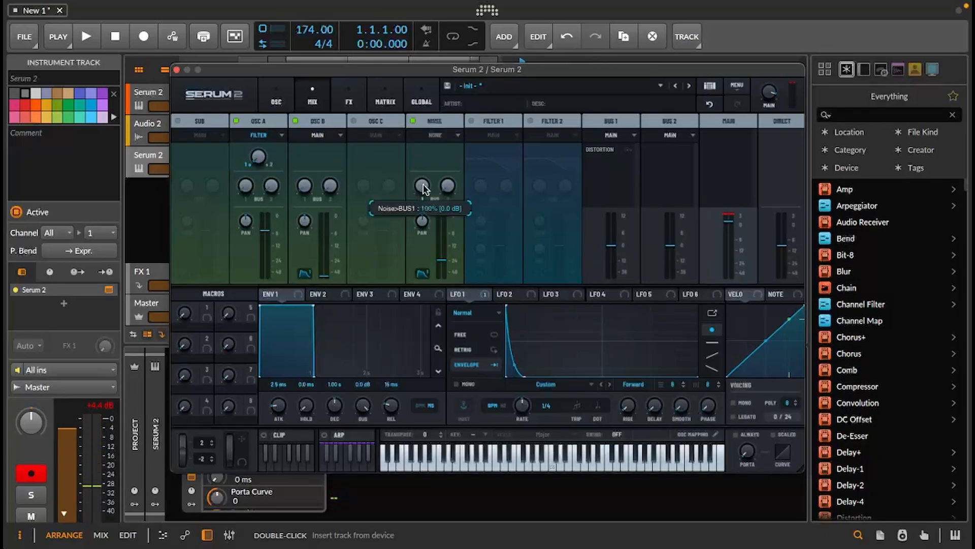
pyautogui.click(457, 136)
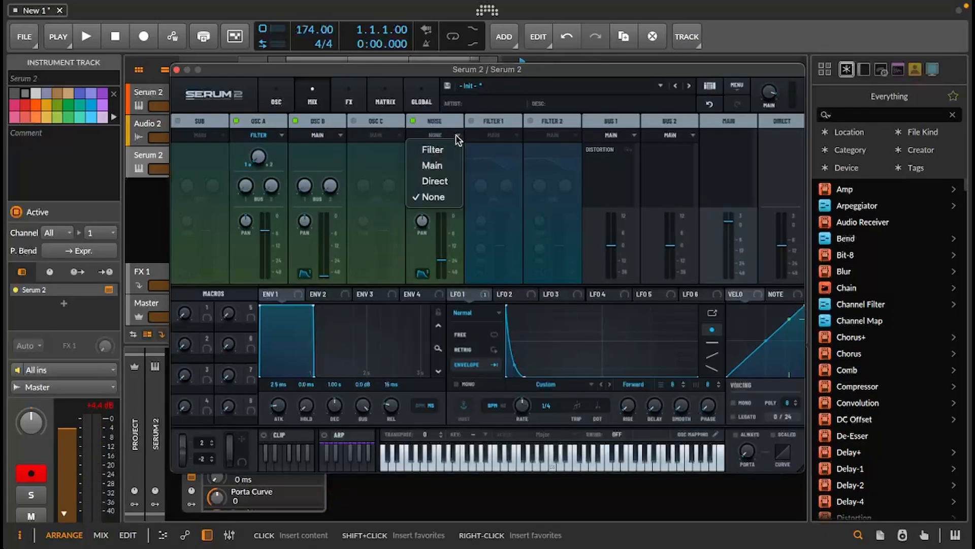
pyautogui.click(456, 136)
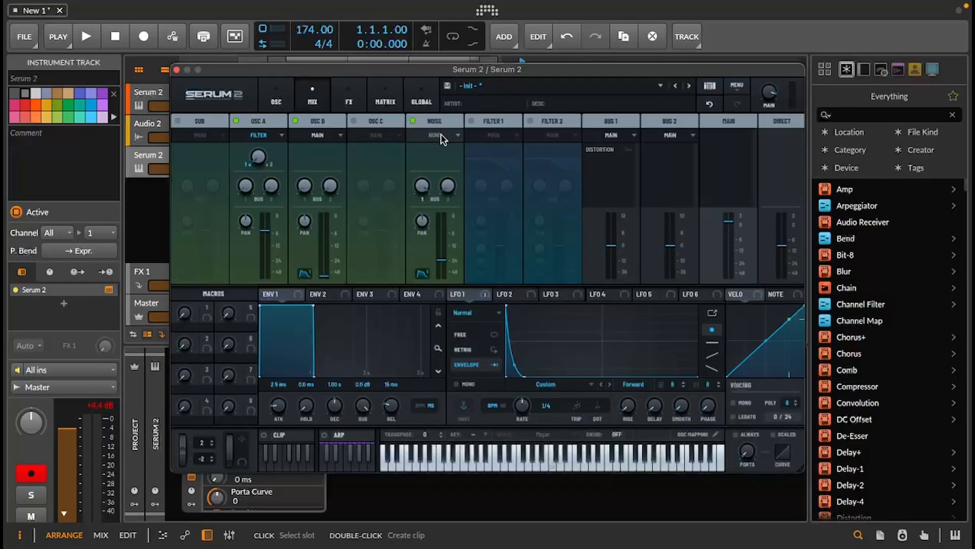
pyautogui.click(348, 98)
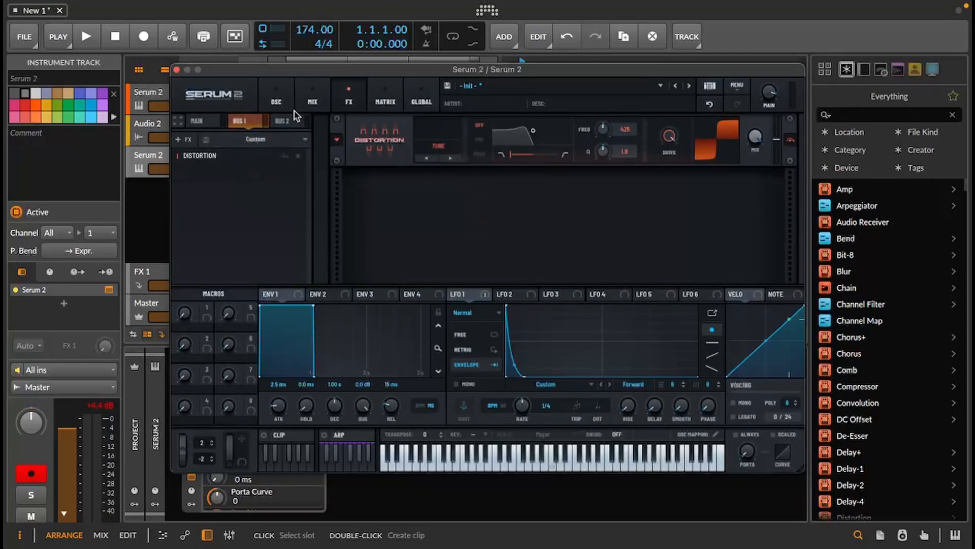
# Raise oscillator A's Bus 1 send in the mixer so the bass also feeds the distortion bus.
pyautogui.click(312, 100)
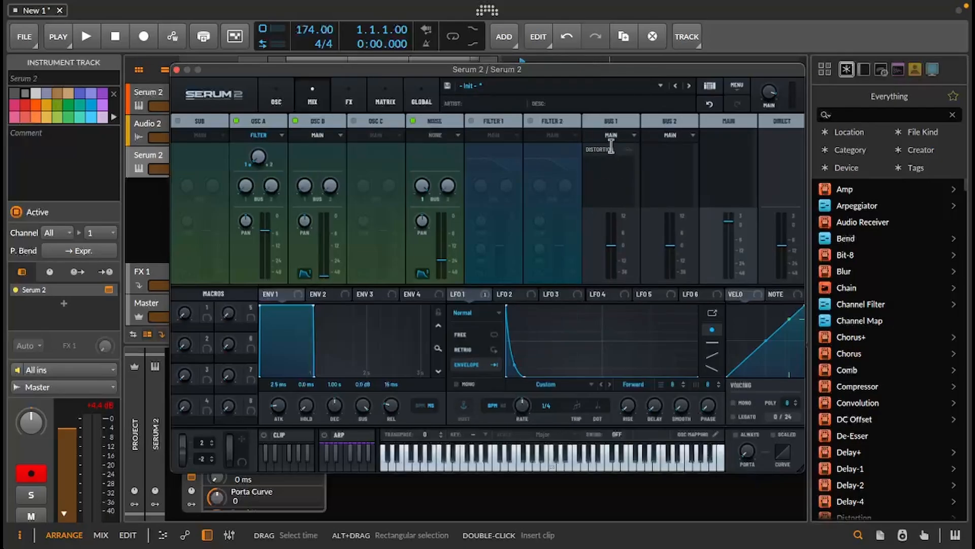
pyautogui.moveTo(248, 188)
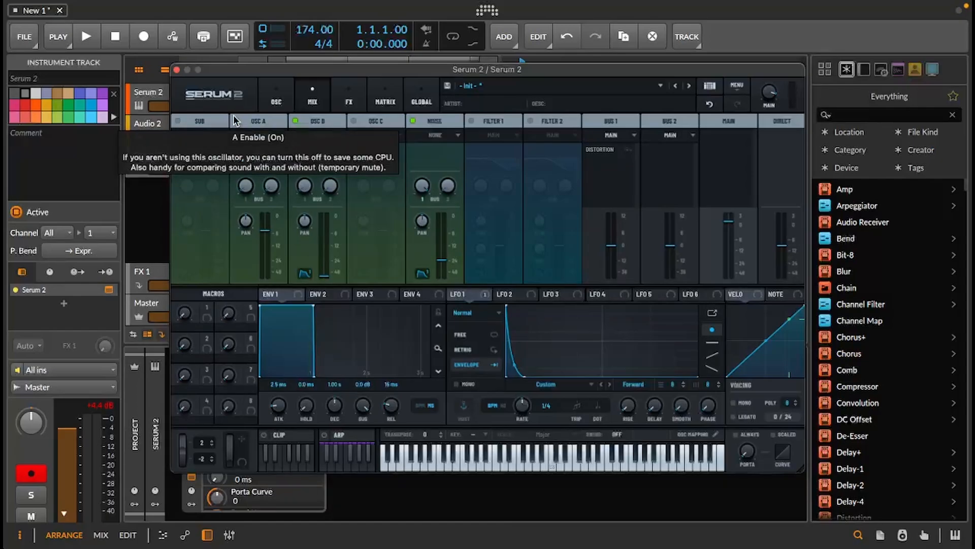
pyautogui.moveTo(246, 187); pyautogui.dragTo(279, 83)
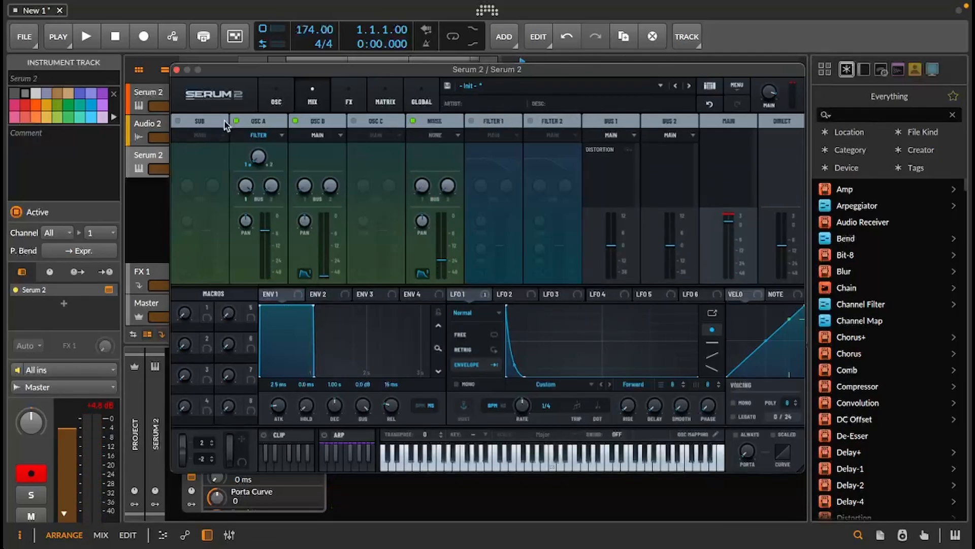
# Add an Equalizer after the Bus 1 distortion and make its low band a low cut with Q 46 at about 3.9 kHz.
pyautogui.click(349, 108)
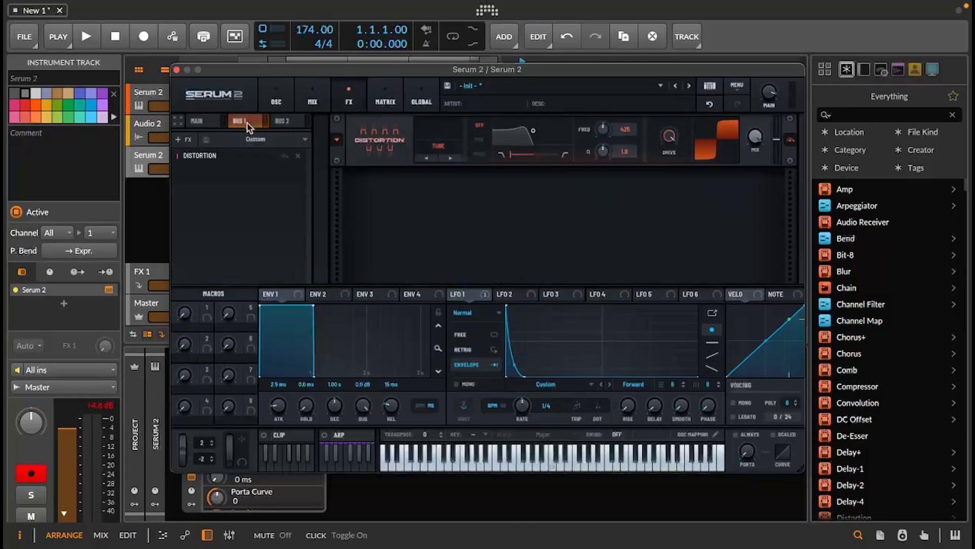
pyautogui.click(184, 140)
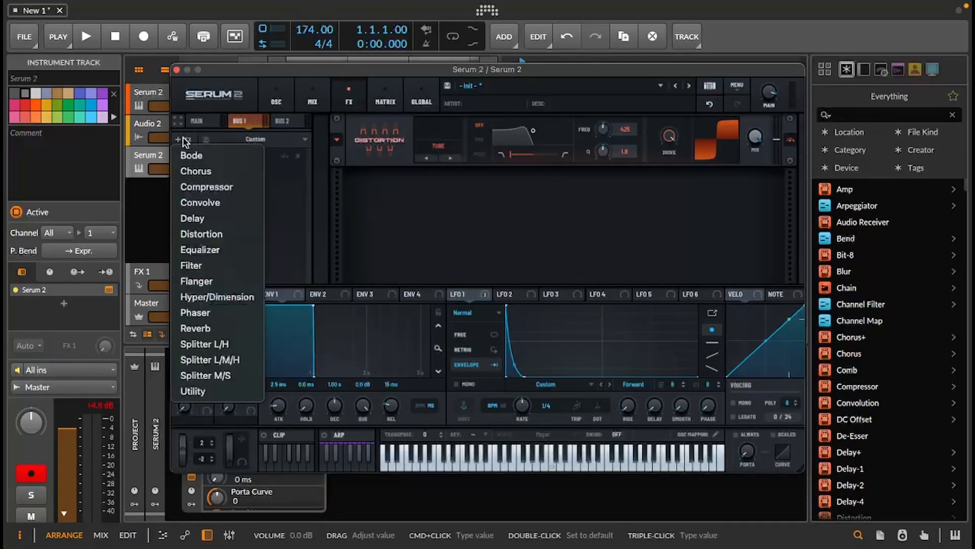
pyautogui.click(203, 250)
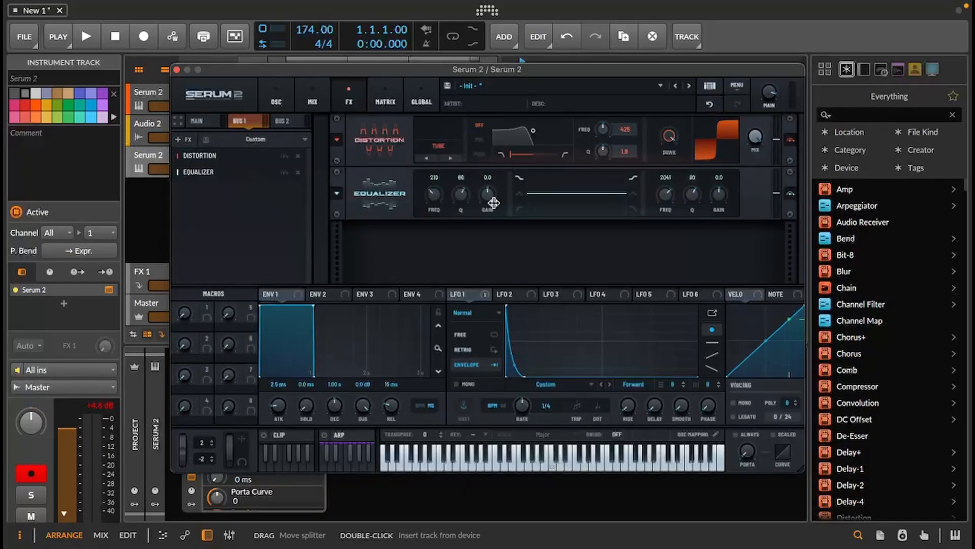
pyautogui.click(519, 208)
pyautogui.moveTo(462, 200); pyautogui.dragTo(459, 211)
pyautogui.moveTo(433, 195); pyautogui.dragTo(450, 158)
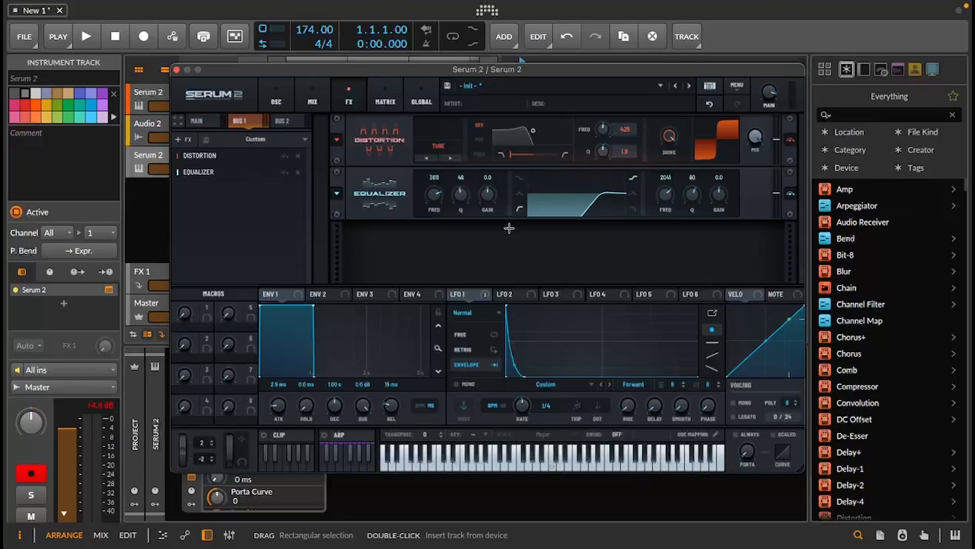
# Sweep the Bus 1 equalizer's low cut down to 39 Hz and back up to 3895 Hz, and set the high-band gain to 0.8.
pyautogui.moveTo(436, 199); pyautogui.dragTo(418, 261)
pyautogui.moveTo(437, 196)
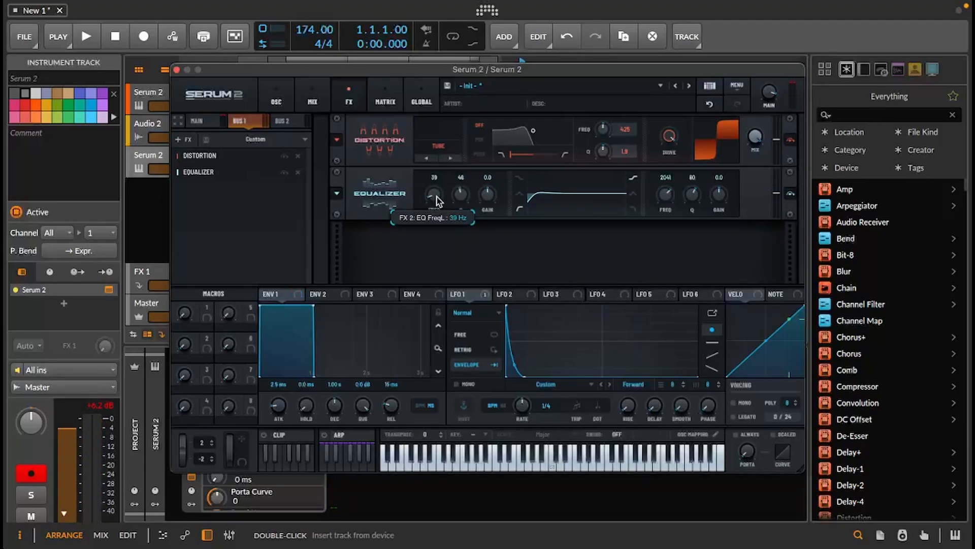
pyautogui.moveTo(438, 194)
pyautogui.mouseDown()
pyautogui.moveTo(449, 148)
pyautogui.moveTo(438, 184)
pyautogui.moveTo(443, 176)
pyautogui.mouseUp()
pyautogui.moveTo(718, 196); pyautogui.dragTo(718, 178)
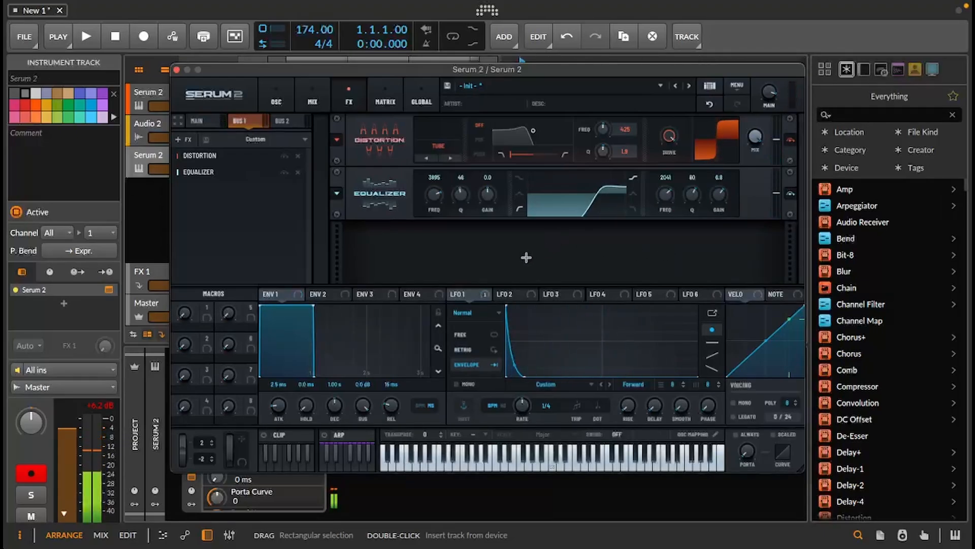
# Raise the noise oscillator's Bus 1 send in the mixer, audition it, and ease the send back to a moderate level.
pyautogui.click(312, 99)
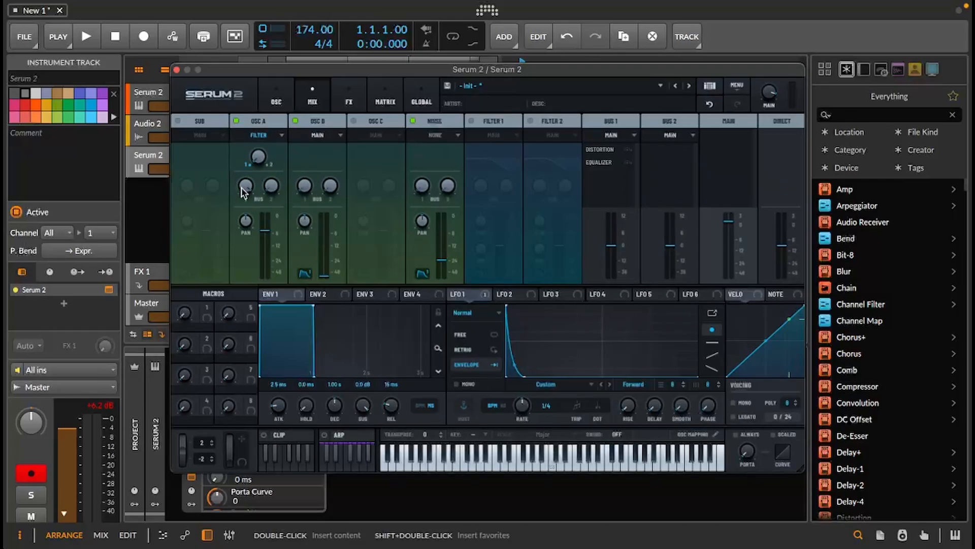
pyautogui.moveTo(244, 192)
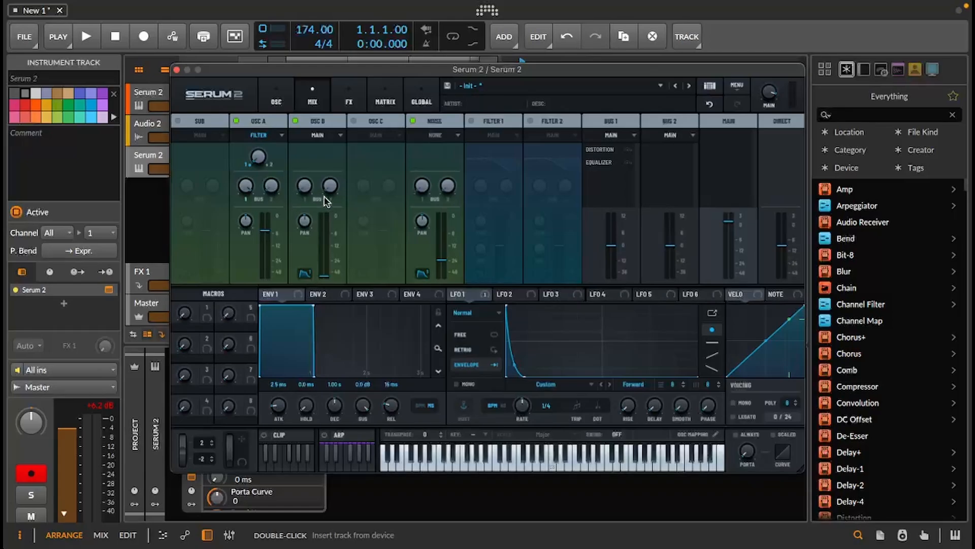
pyautogui.moveTo(424, 185)
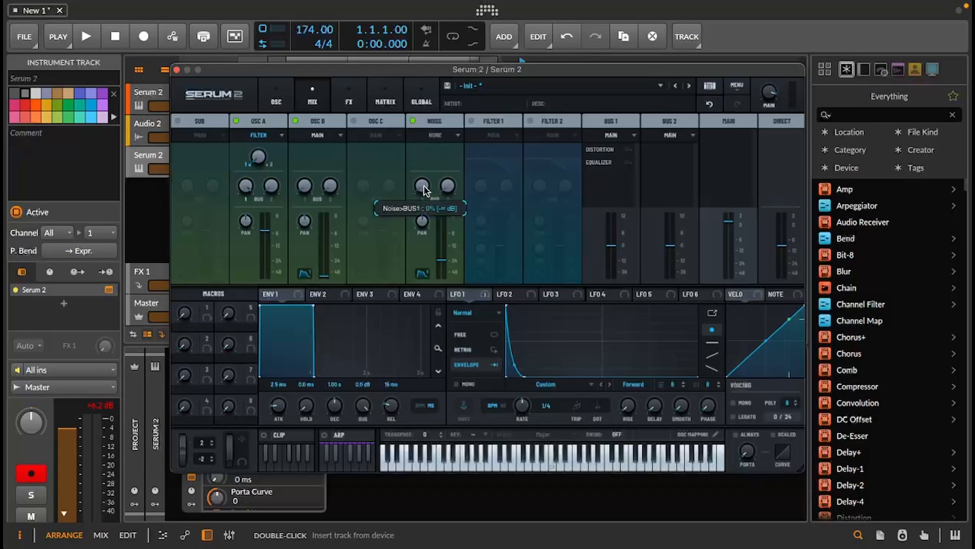
pyautogui.moveTo(424, 187); pyautogui.dragTo(449, 104)
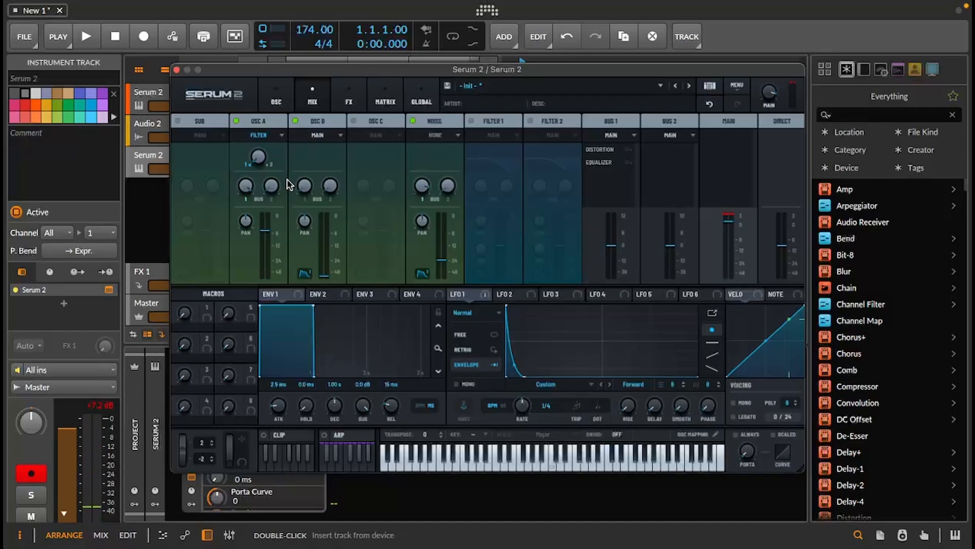
pyautogui.moveTo(417, 182)
pyautogui.mouseDown()
pyautogui.moveTo(403, 260)
pyautogui.moveTo(413, 199)
pyautogui.mouseUp()
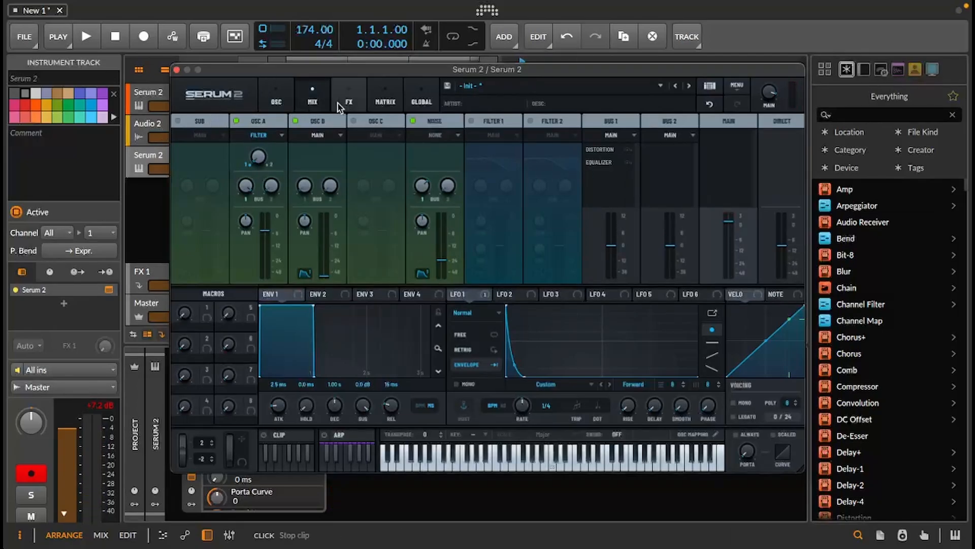
# Lower the Bus 1 equalizer's low-cut frequency to about 1.8 kHz and set its high-band gain to 2.4.
pyautogui.click(351, 104)
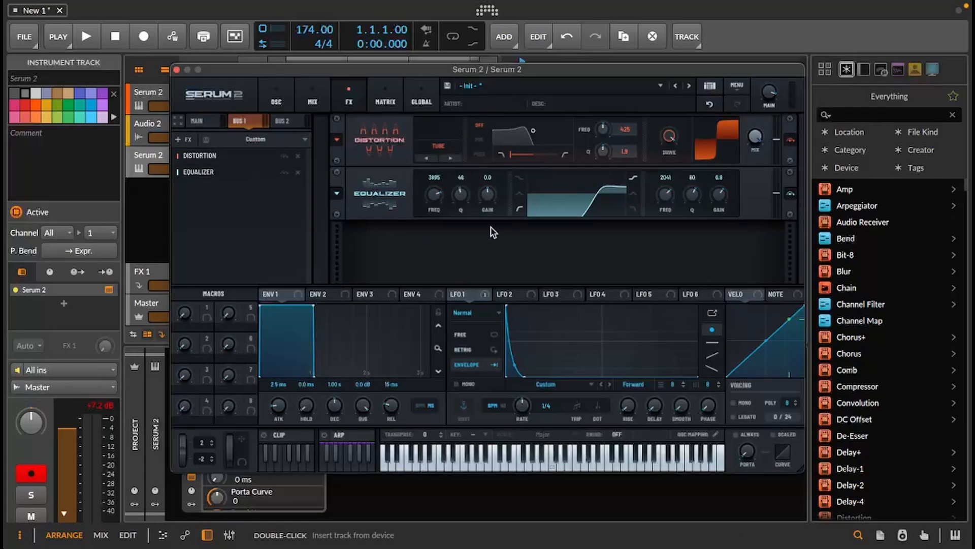
pyautogui.moveTo(722, 198); pyautogui.dragTo(722, 203)
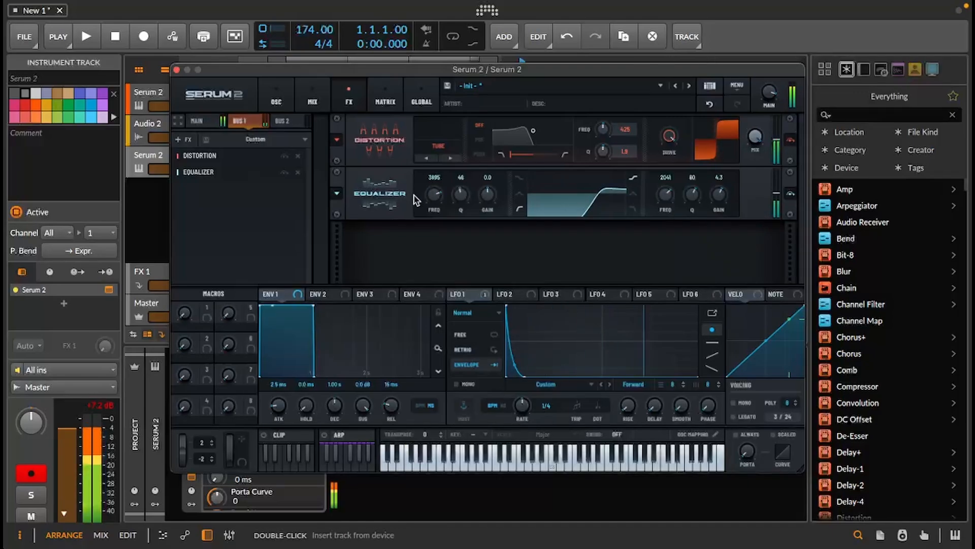
pyautogui.moveTo(433, 195); pyautogui.dragTo(433, 212)
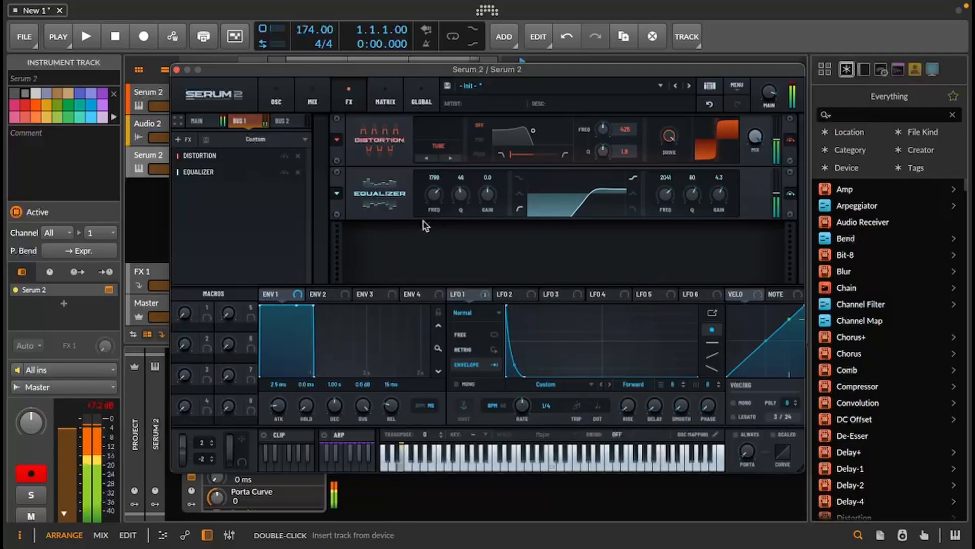
pyautogui.moveTo(719, 194); pyautogui.dragTo(720, 201)
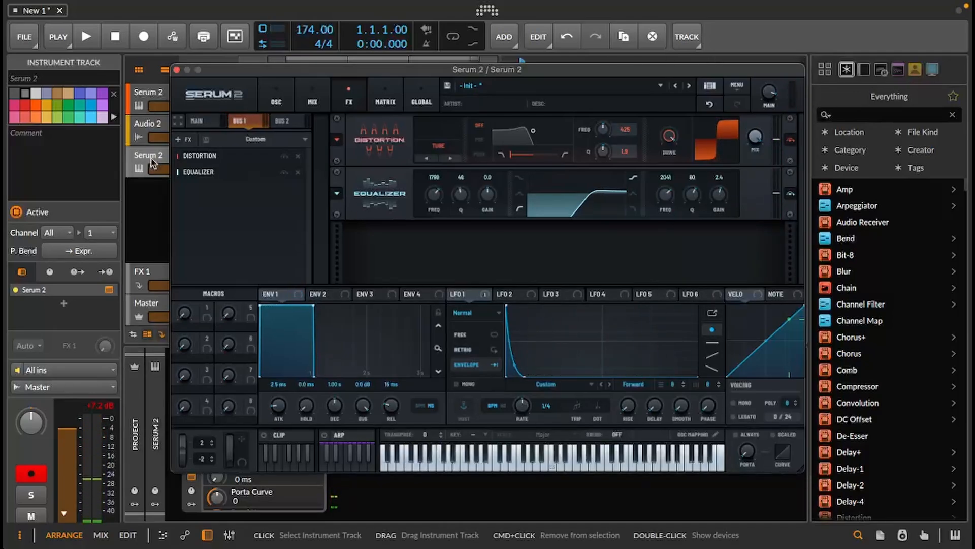
# Add a Compressor to the Main effects chain with a -5.5 dB threshold and 7.8 gain, and turn down the main volume.
pyautogui.click(205, 118)
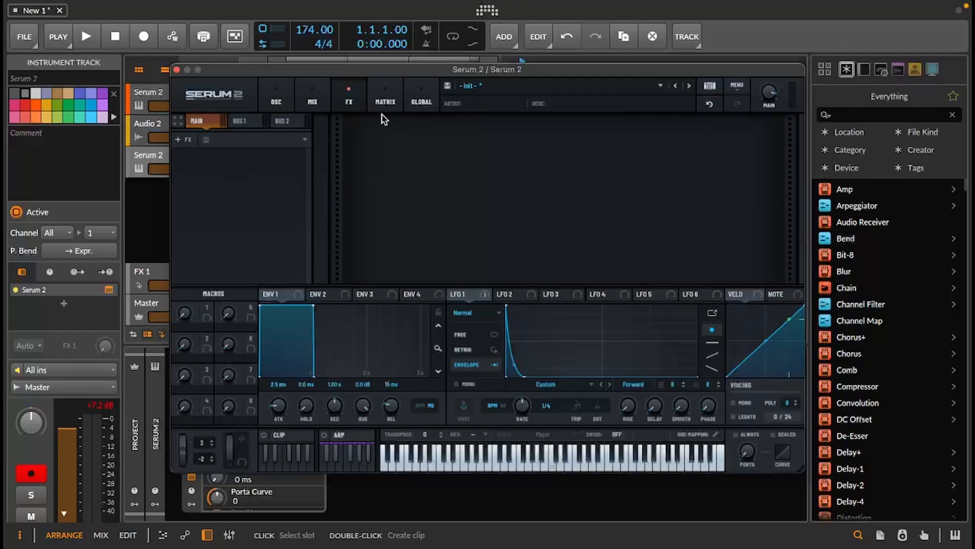
pyautogui.click(313, 101)
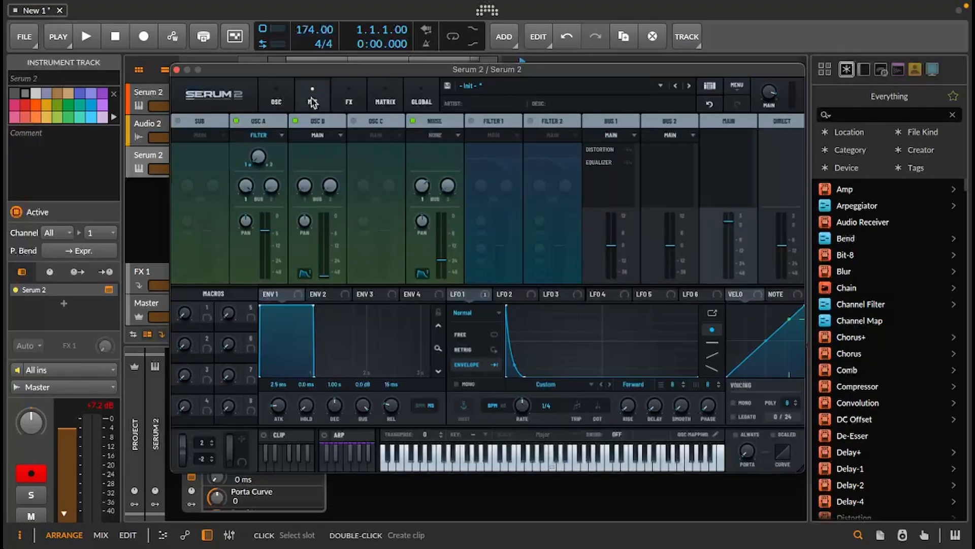
pyautogui.click(348, 100)
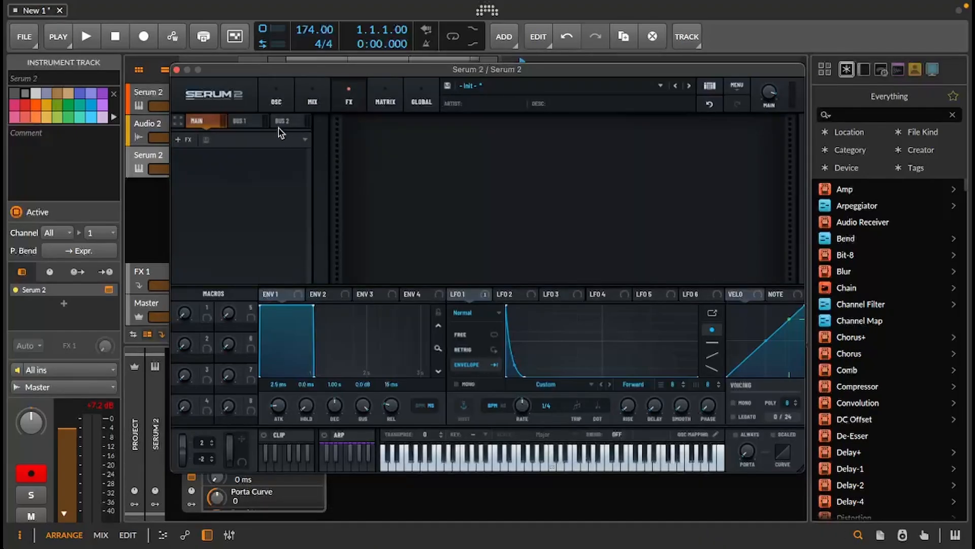
pyautogui.click(184, 139)
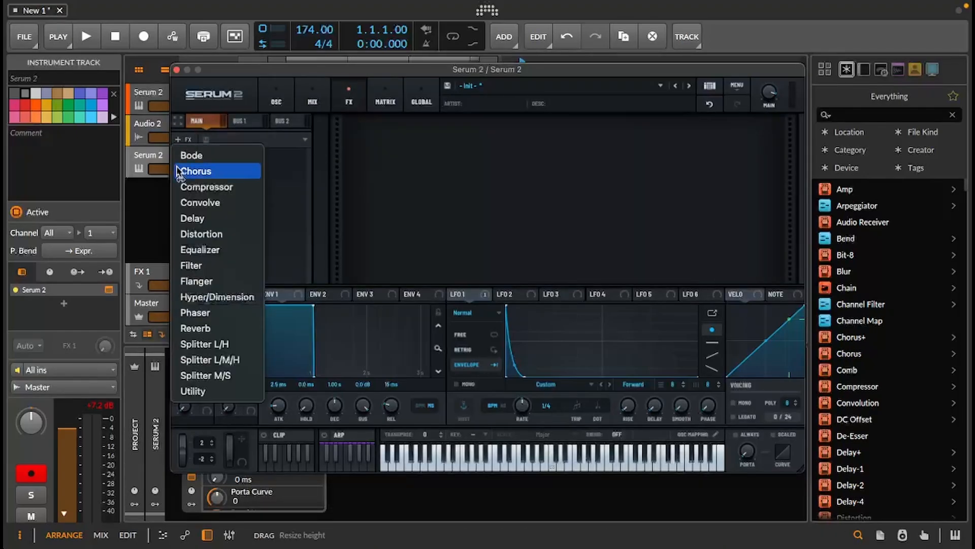
pyautogui.click(230, 187)
pyautogui.moveTo(471, 145); pyautogui.dragTo(461, 164)
pyautogui.moveTo(582, 141); pyautogui.dragTo(584, 118)
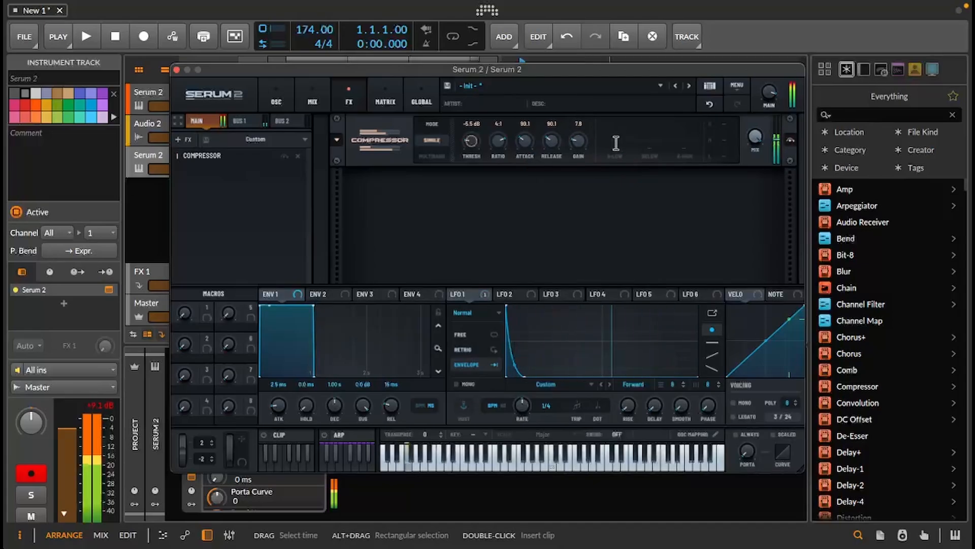
pyautogui.moveTo(769, 93); pyautogui.dragTo(766, 118)
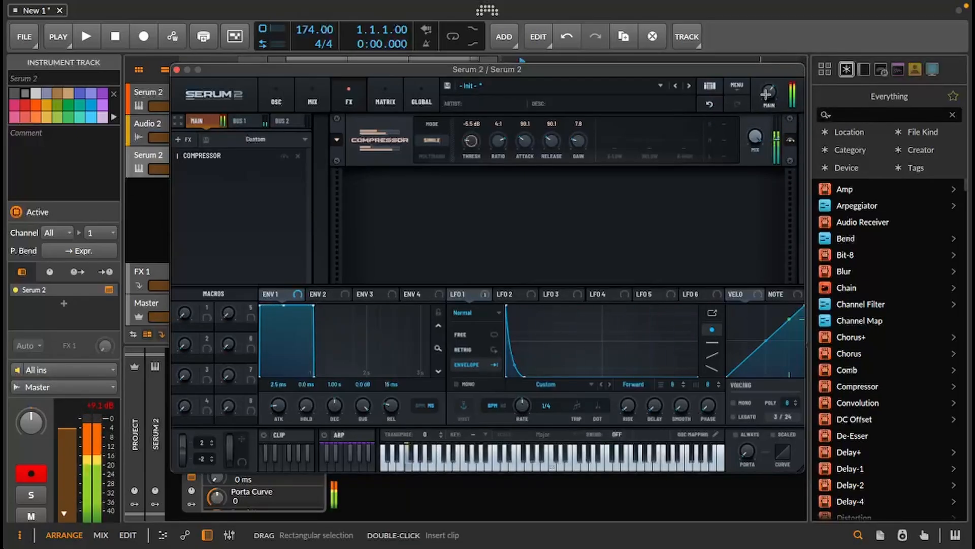
# Switch the compressor to Multiband, set its gain to 4.2, readjust the threshold, and trim the main volume.
pyautogui.click(432, 156)
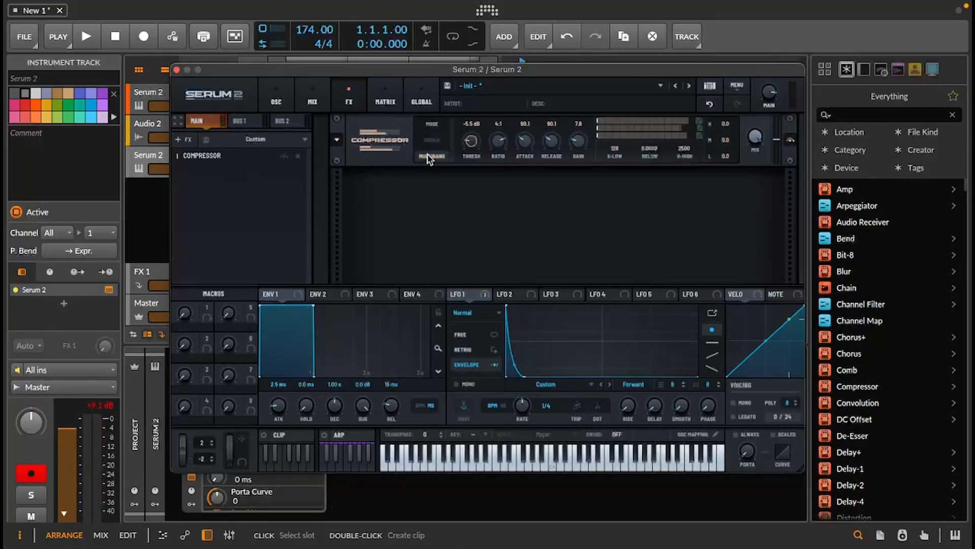
pyautogui.moveTo(578, 141); pyautogui.dragTo(581, 147)
pyautogui.moveTo(471, 142); pyautogui.dragTo(473, 140)
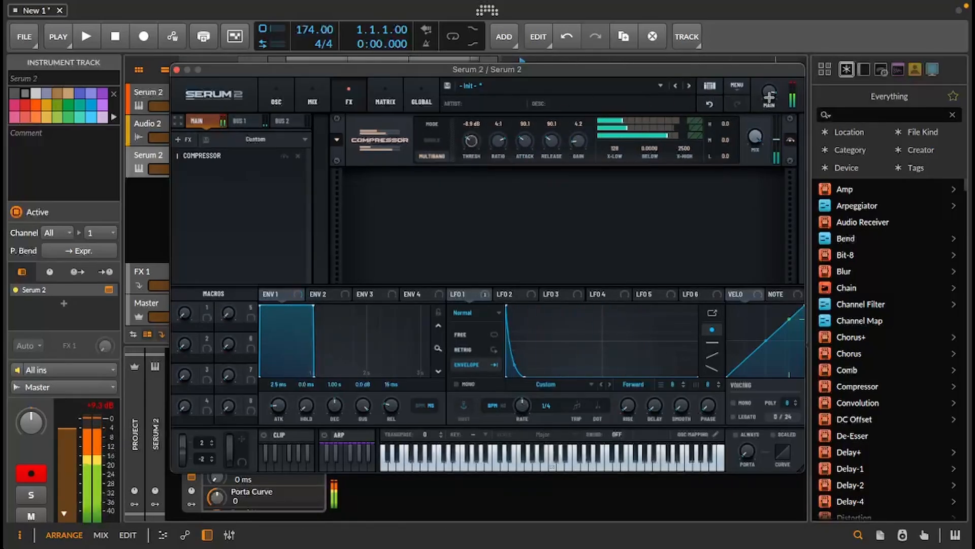
pyautogui.moveTo(768, 95); pyautogui.dragTo(767, 108)
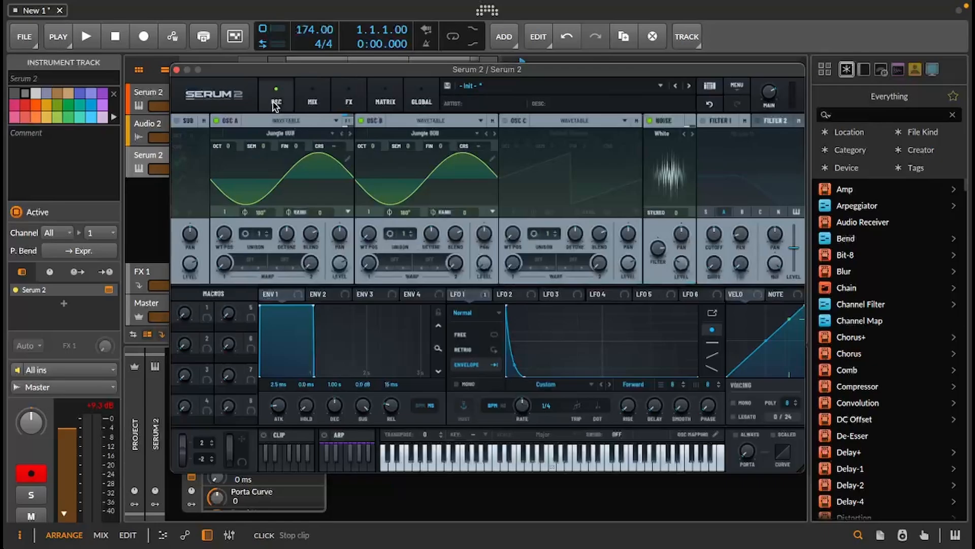
# Enable the MG Low 12 Filter 1 in the oscillator view and raise its drive.
pyautogui.click(702, 121)
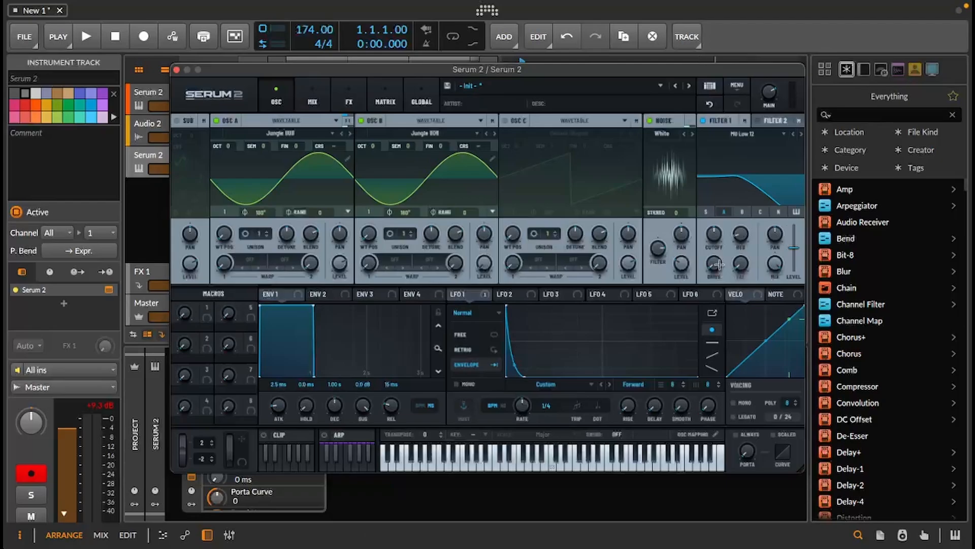
pyautogui.moveTo(717, 264); pyautogui.dragTo(716, 235)
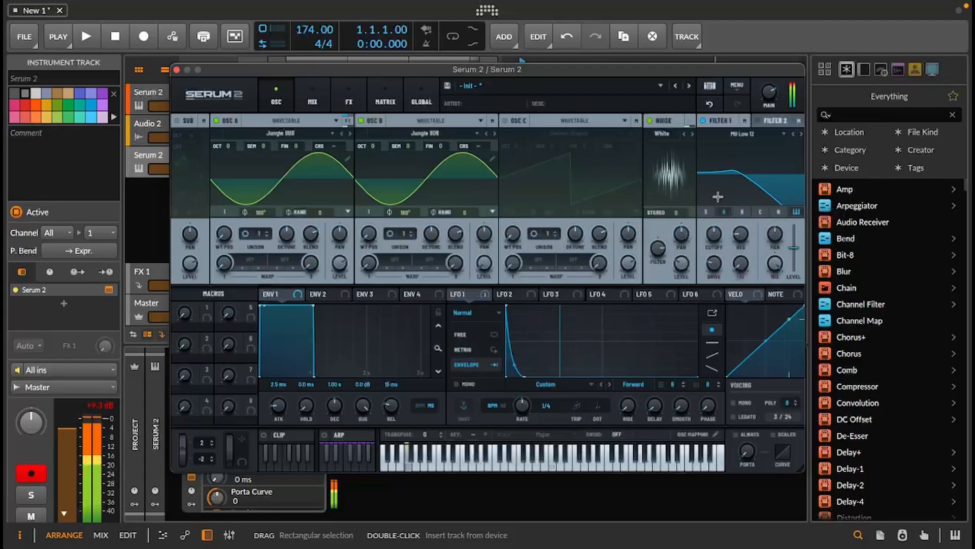
# Open the first Serum 2 track's synth beside the second one, arrange both windows clear of the track list, and arm the first track.
pyautogui.moveTo(339, 75); pyautogui.dragTo(447, 147)
pyautogui.click(165, 98)
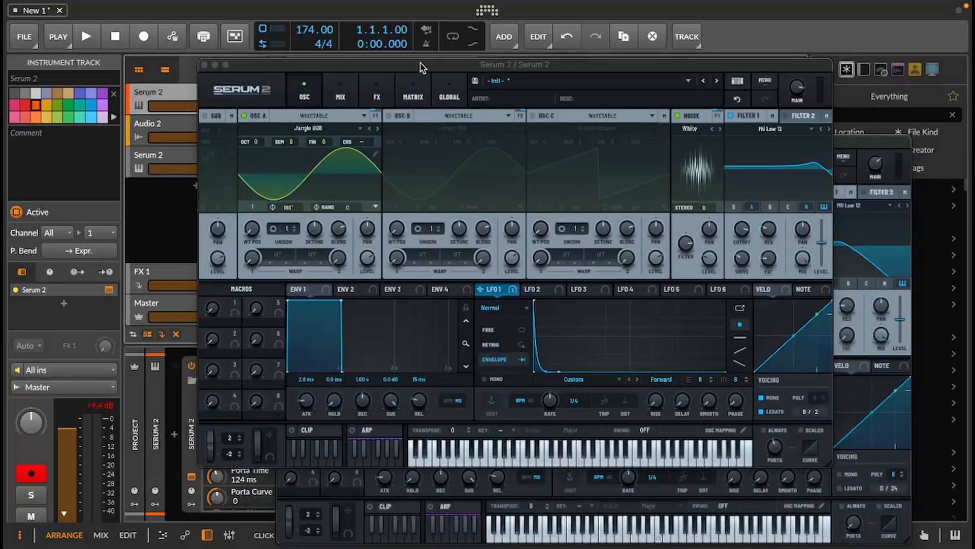
pyautogui.moveTo(419, 60); pyautogui.dragTo(228, 135)
pyautogui.click(171, 89)
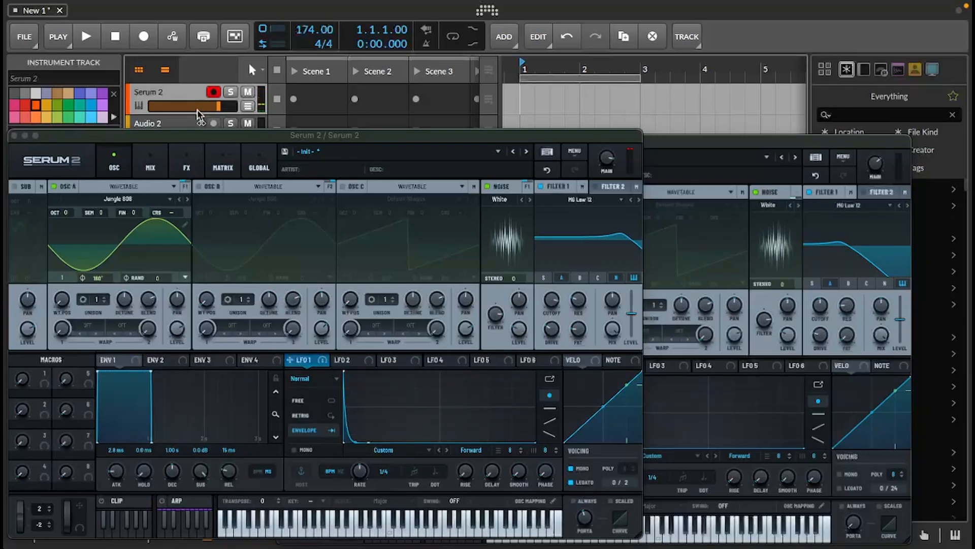
pyautogui.hotkey('ctrl', 'd')
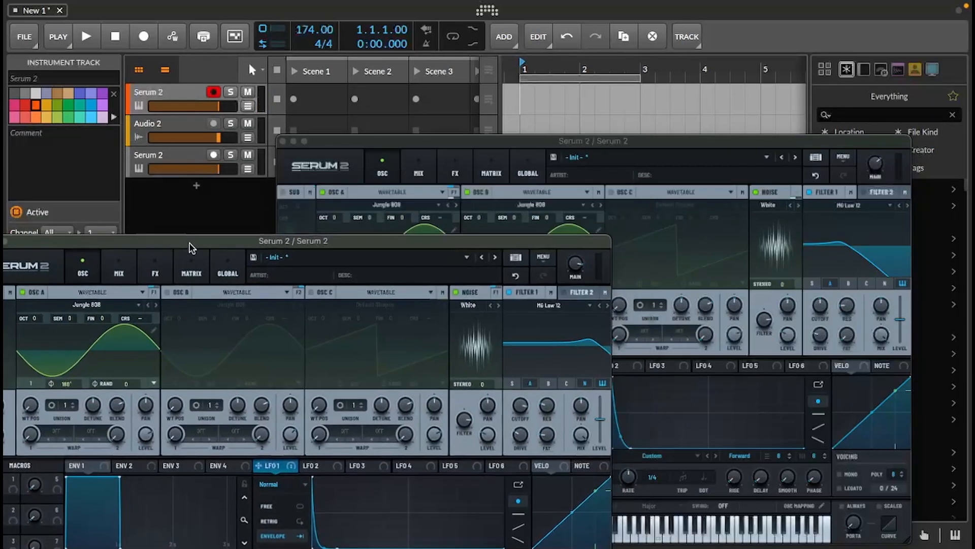
# Arm the second Serum 2 track for playing and bring its synth window to the front.
pyautogui.click(213, 155)
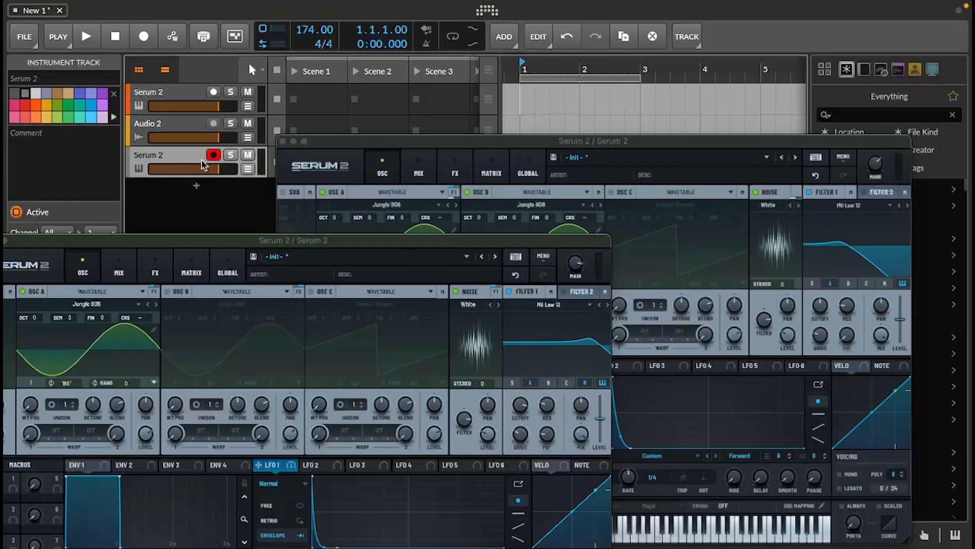
pyautogui.click(361, 138)
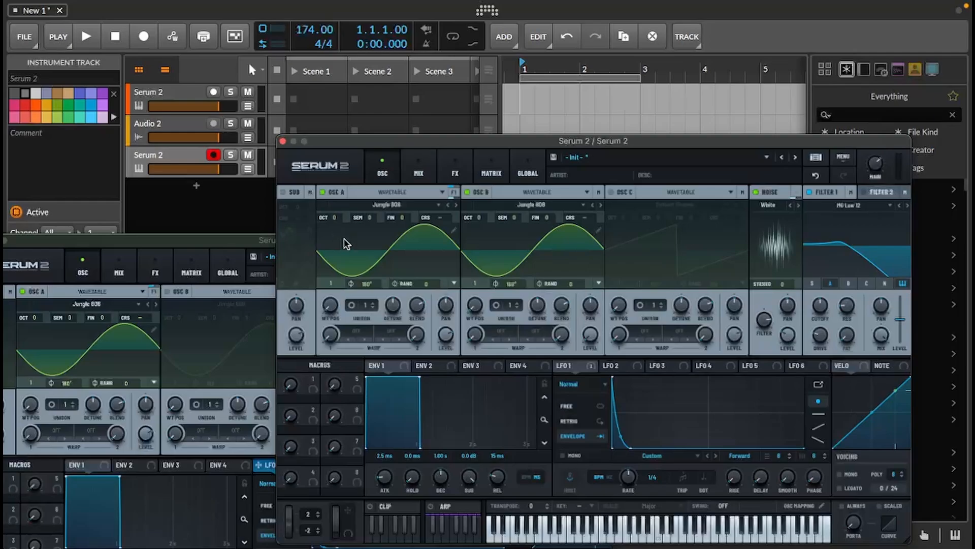
pyautogui.click(187, 155)
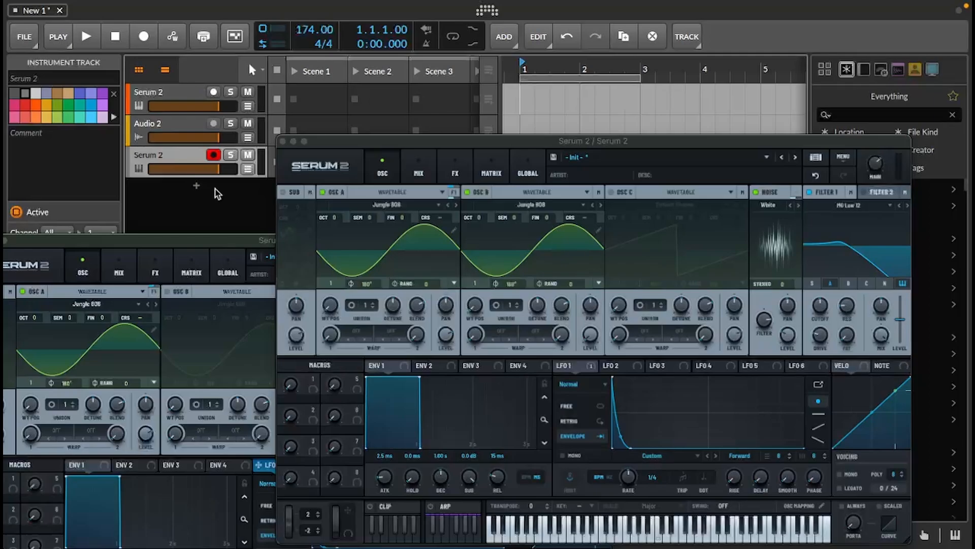
# Close the first Serum 2 track's synth window and reposition the second track's window so it is fully visible.
pyautogui.moveTo(132, 236); pyautogui.dragTo(333, 105)
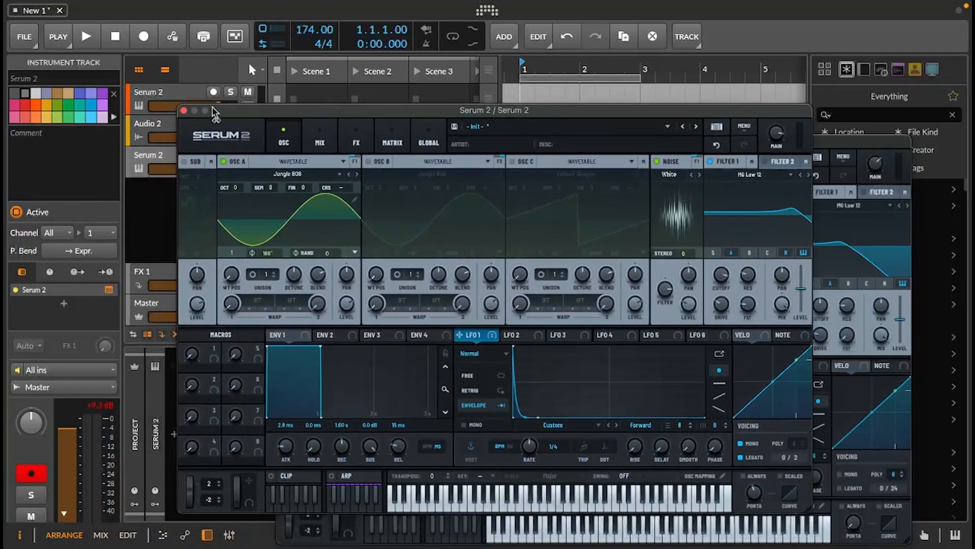
pyautogui.click(184, 110)
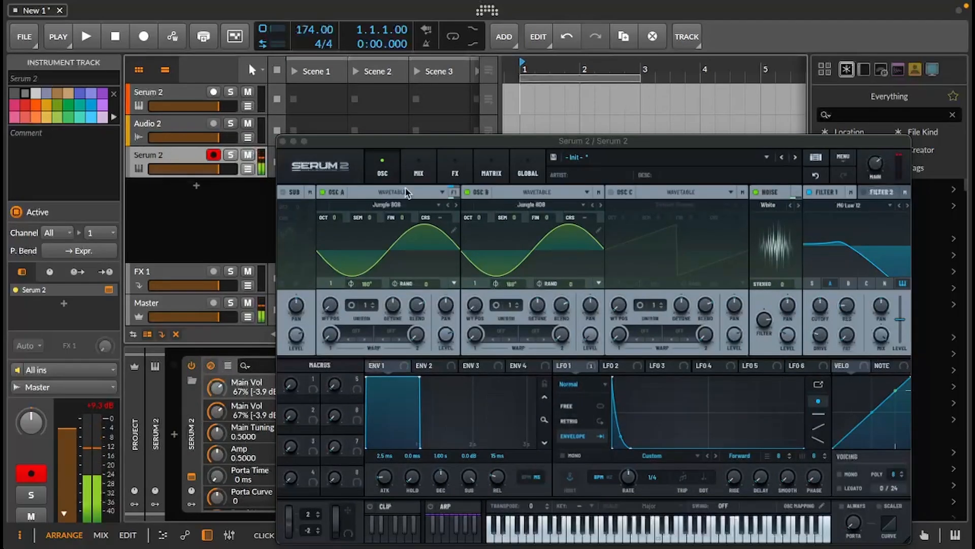
pyautogui.moveTo(481, 141); pyautogui.dragTo(376, 87)
# Tune oscillator B to octave +2 and semitone +7, route it through Filter 1, and adjust its level.
pyautogui.moveTo(376, 160); pyautogui.dragTo(424, 134)
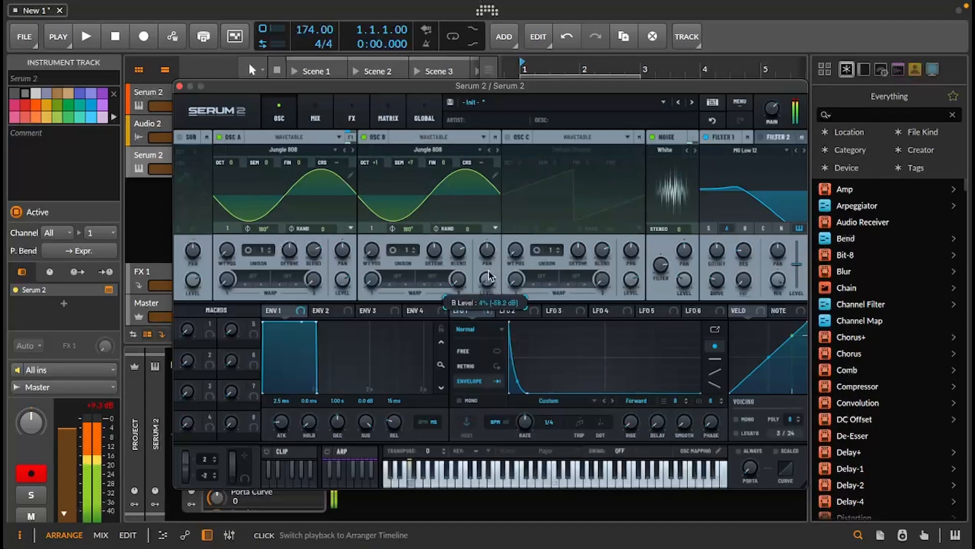
pyautogui.moveTo(497, 248); pyautogui.dragTo(468, 276)
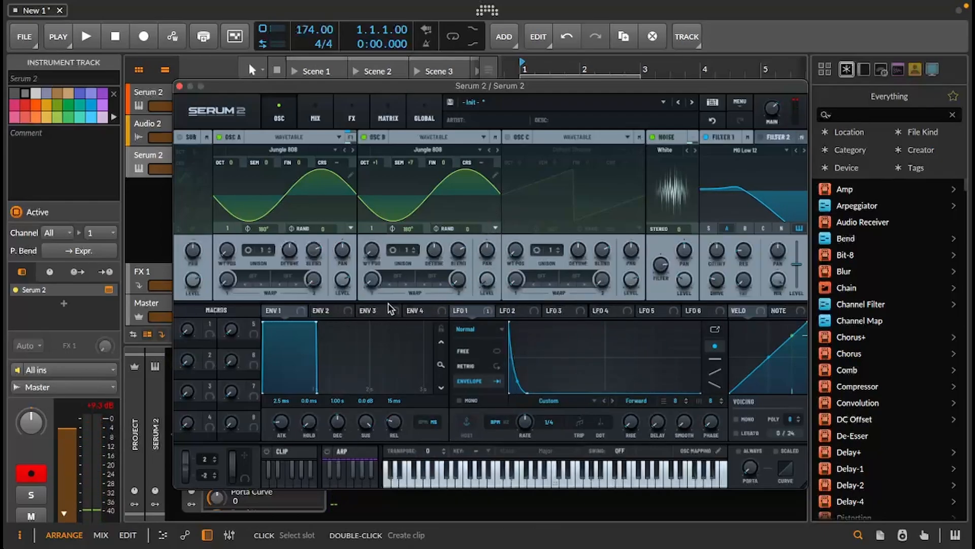
pyautogui.moveTo(375, 163); pyautogui.dragTo(379, 155)
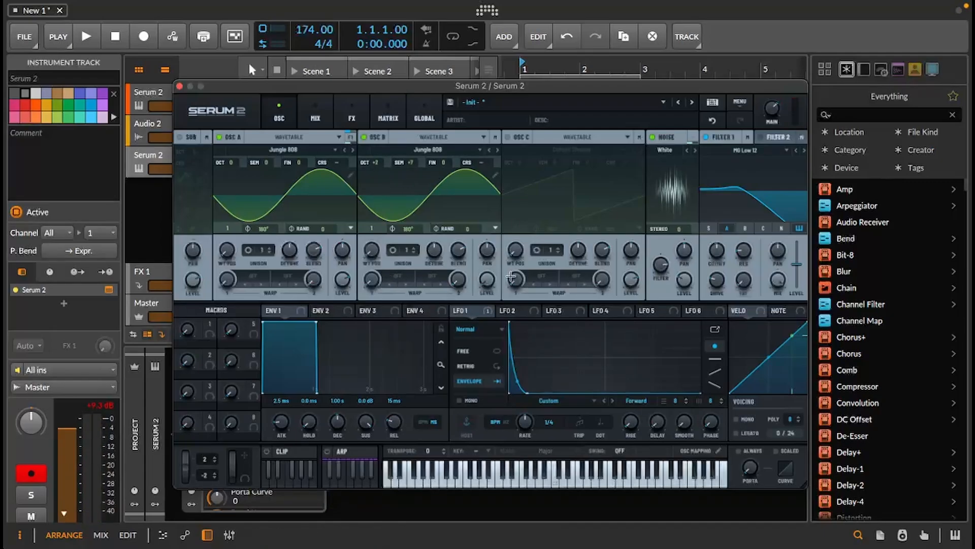
pyautogui.moveTo(486, 279)
pyautogui.mouseDown()
pyautogui.moveTo(491, 243)
pyautogui.moveTo(485, 278)
pyautogui.mouseUp()
pyautogui.click(746, 228)
pyautogui.moveTo(486, 285)
pyautogui.mouseDown()
pyautogui.moveTo(489, 259)
pyautogui.moveTo(490, 270)
pyautogui.mouseUp()
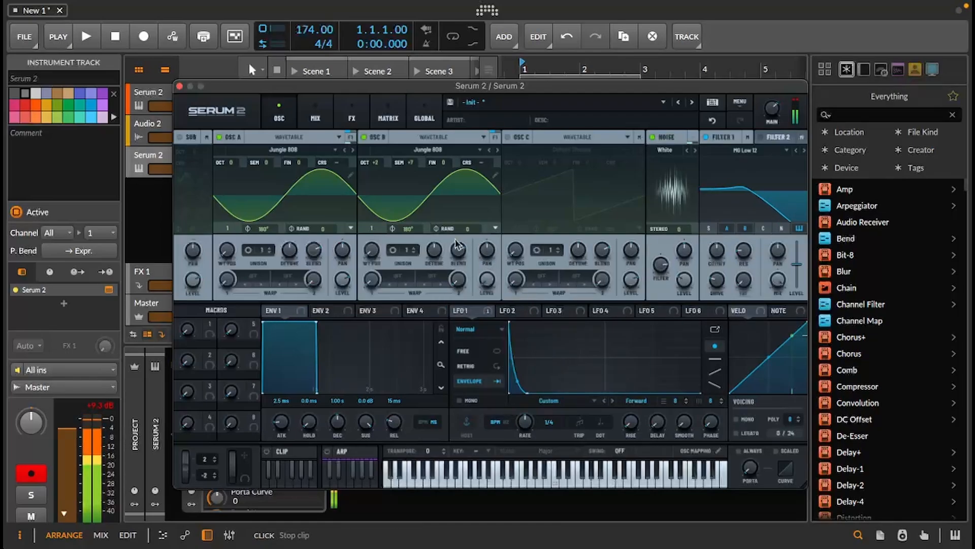
# Raise oscillator B's Bus 1 send and lower its level to 0%.
pyautogui.click(494, 137)
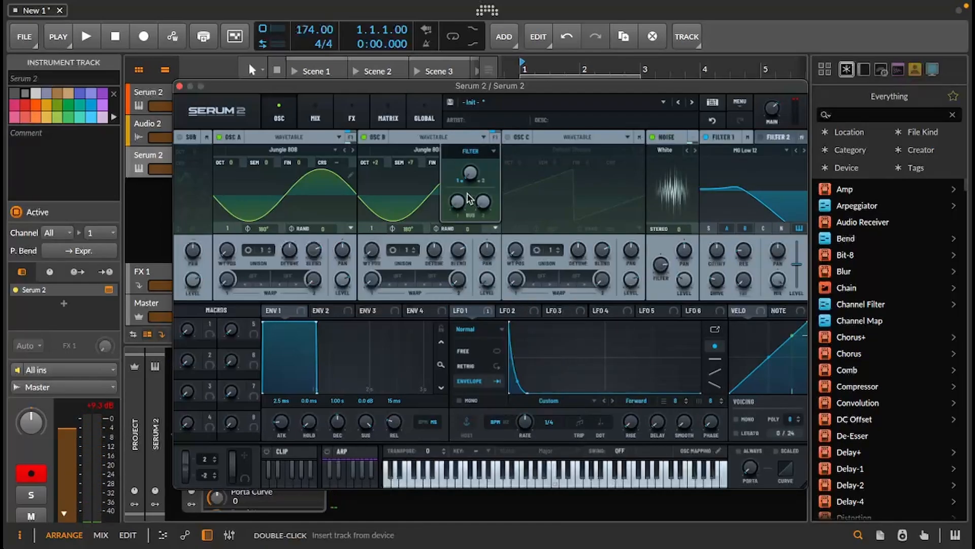
pyautogui.moveTo(456, 207); pyautogui.dragTo(484, 102)
pyautogui.click(410, 136)
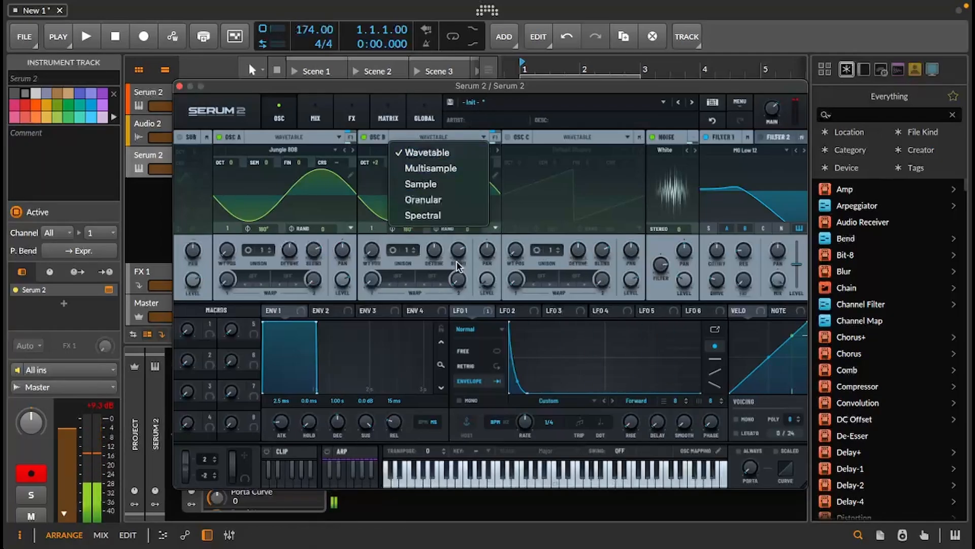
pyautogui.click(483, 265)
pyautogui.moveTo(489, 276)
pyautogui.moveTo(489, 277)
pyautogui.mouseDown()
pyautogui.moveTo(494, 241)
pyautogui.moveTo(487, 270)
pyautogui.moveTo(484, 233)
pyautogui.moveTo(474, 273)
pyautogui.mouseUp()
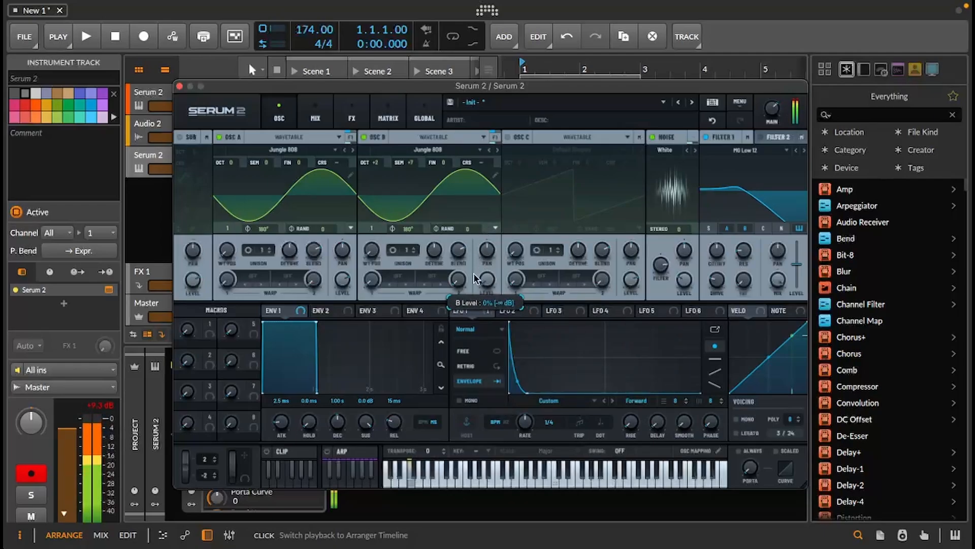
# Shape LFO 2 as a curved late-peaking swell in Envelope mode at a dotted 1/2 rate, and assign it to oscillator B's level.
pyautogui.click(523, 311)
pyautogui.moveTo(604, 322); pyautogui.dragTo(652, 322)
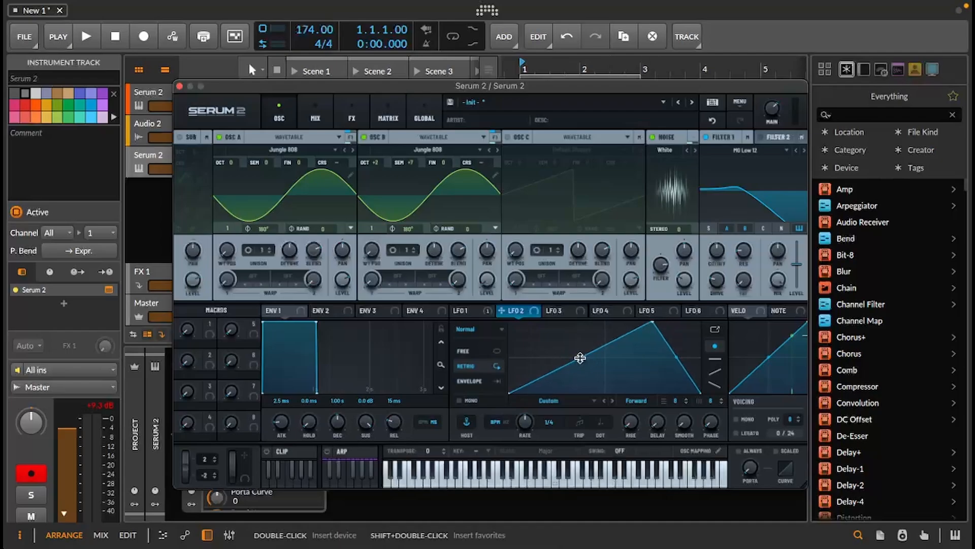
pyautogui.moveTo(580, 358); pyautogui.dragTo(581, 370)
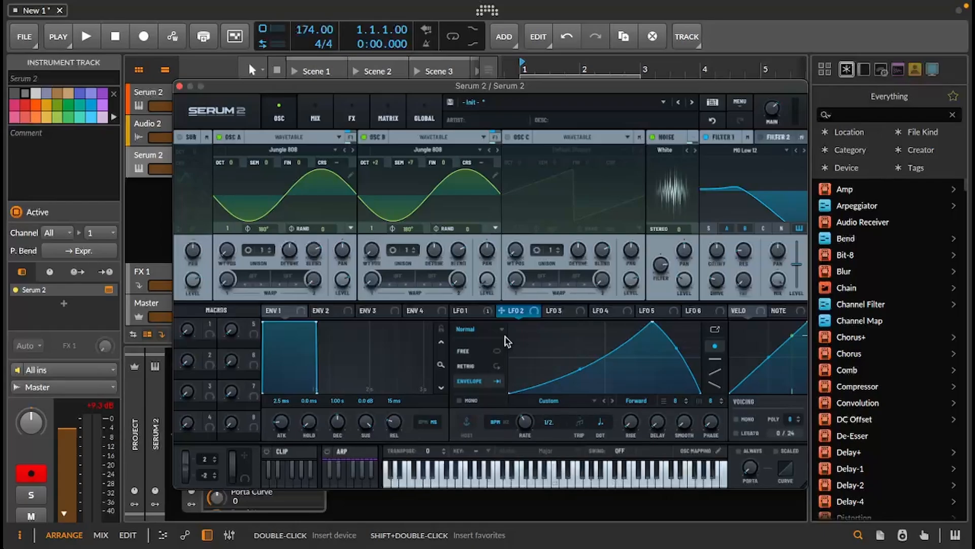
pyautogui.moveTo(523, 313); pyautogui.dragTo(477, 275)
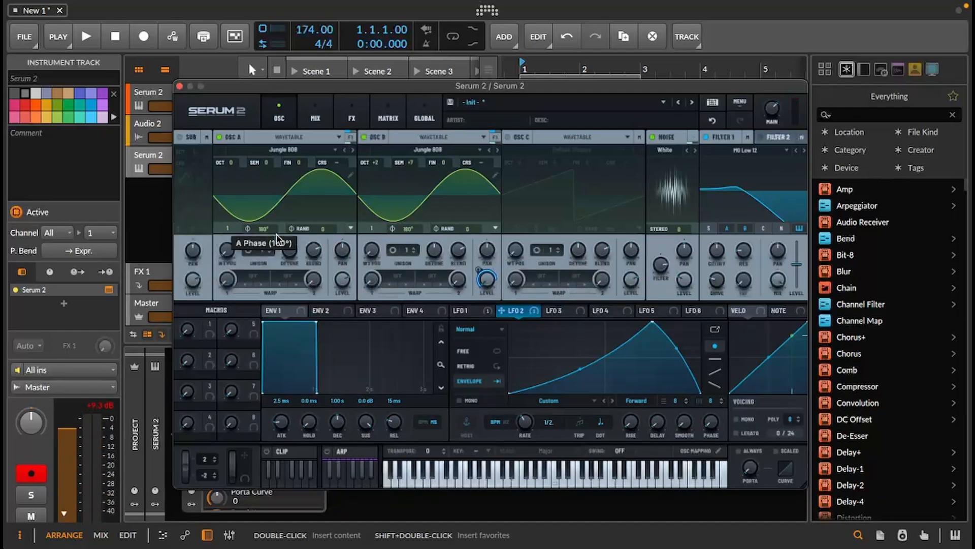
# Open the first Serum 2 track's synth and enable oscillator B, tuned to octave +2 and semitone +7.
pyautogui.moveTo(330, 81); pyautogui.dragTo(740, 67)
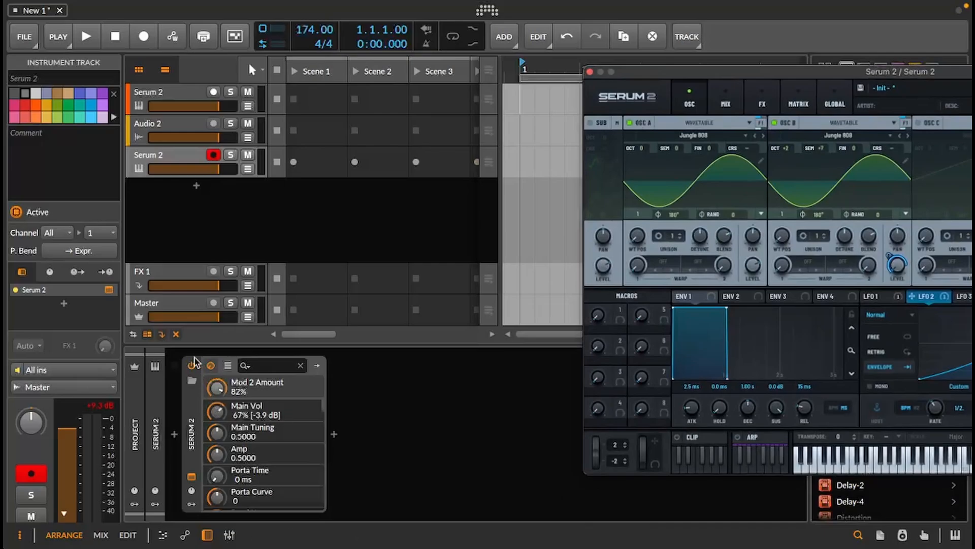
pyautogui.click(174, 85)
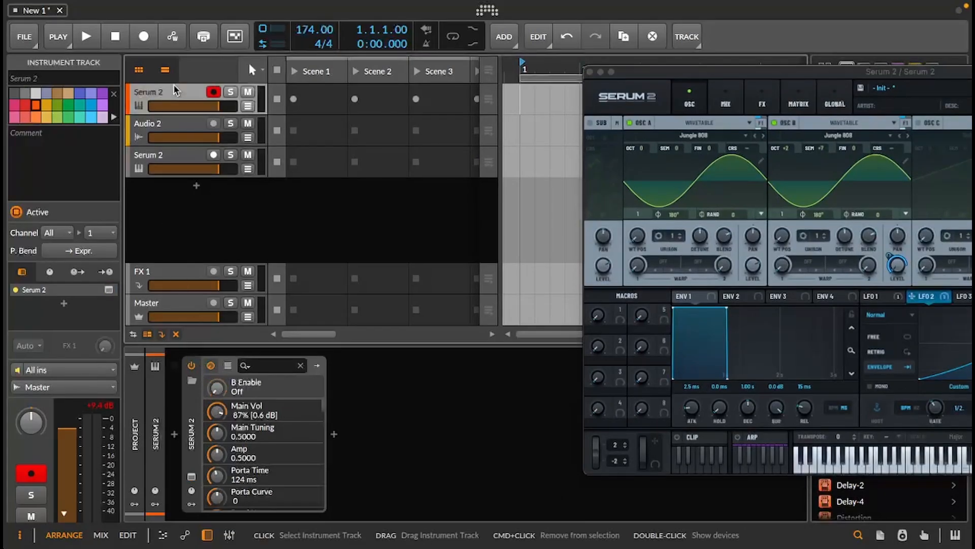
pyautogui.click(191, 476)
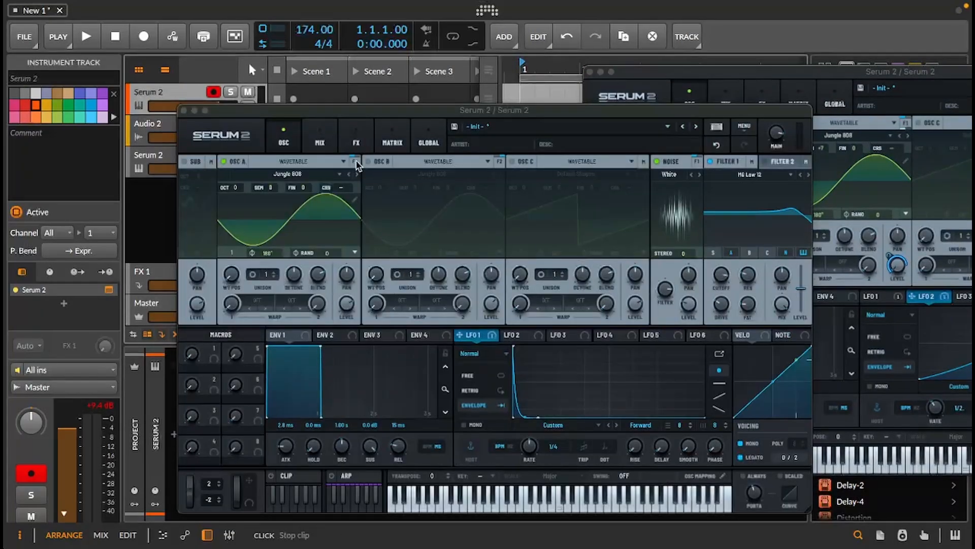
pyautogui.click(369, 161)
pyautogui.moveTo(384, 188); pyautogui.dragTo(428, 156)
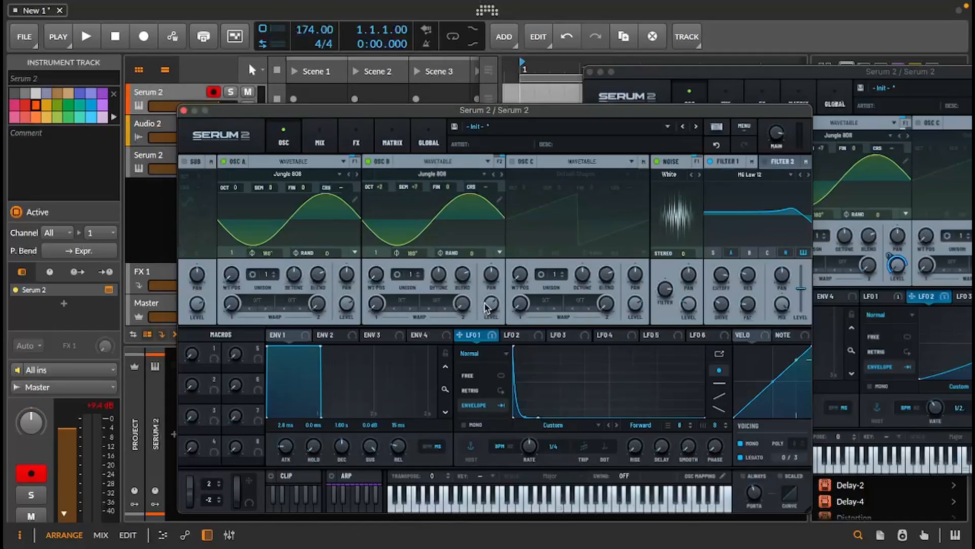
# Shape the first synth's LFO 2 as a curved late-peaking swell at a dotted 1/2 rate and modulate oscillator B's level by about 68%.
pyautogui.click(516, 335)
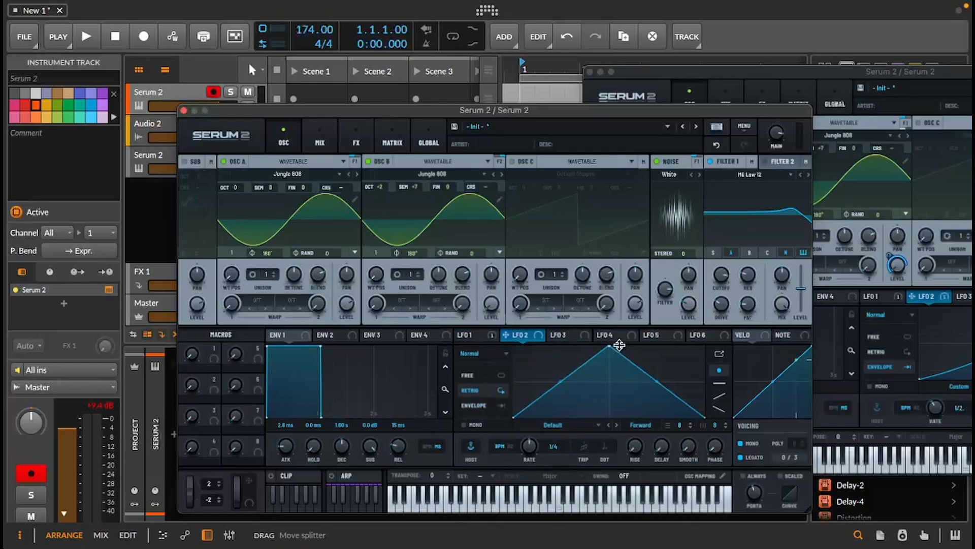
pyautogui.moveTo(610, 346); pyautogui.dragTo(655, 346)
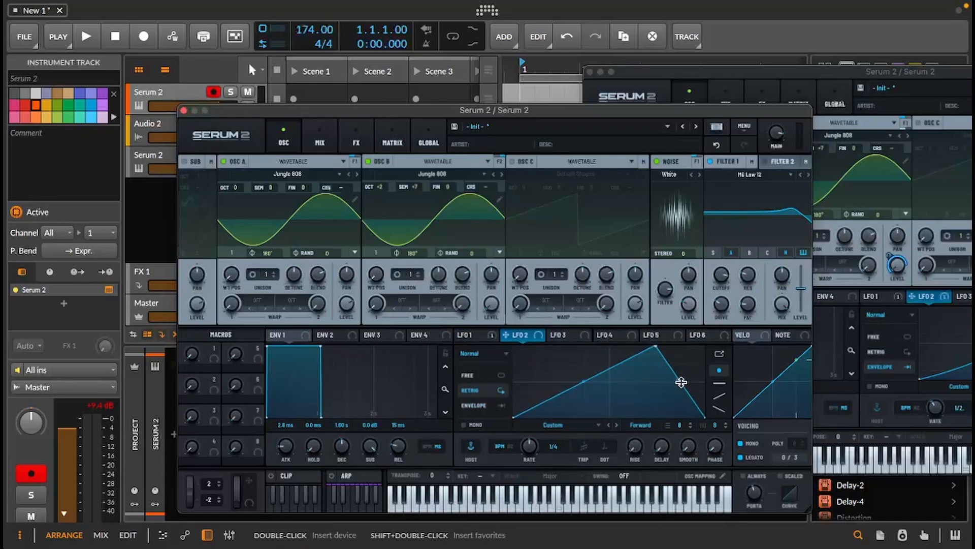
pyautogui.moveTo(677, 379); pyautogui.dragTo(683, 373)
pyautogui.moveTo(581, 381); pyautogui.dragTo(585, 397)
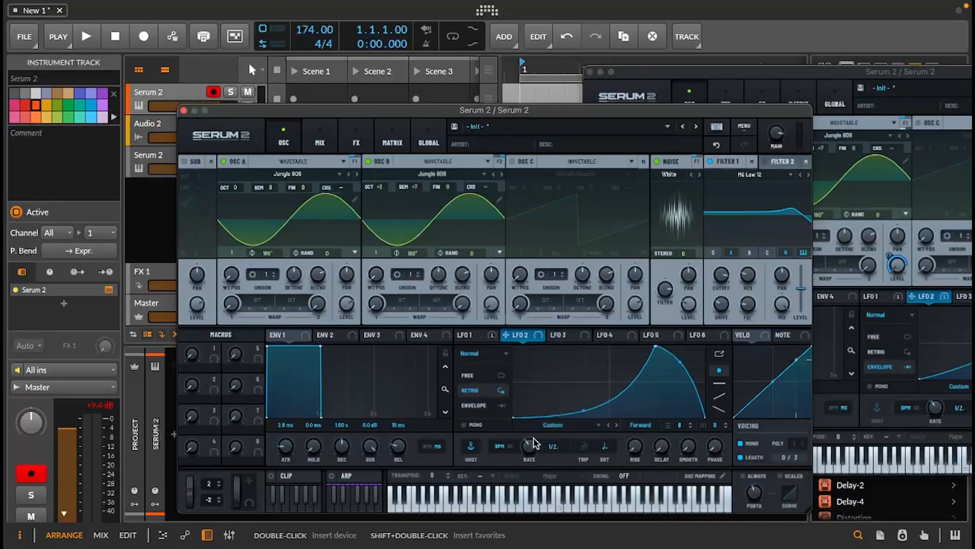
pyautogui.moveTo(506, 335); pyautogui.dragTo(475, 313)
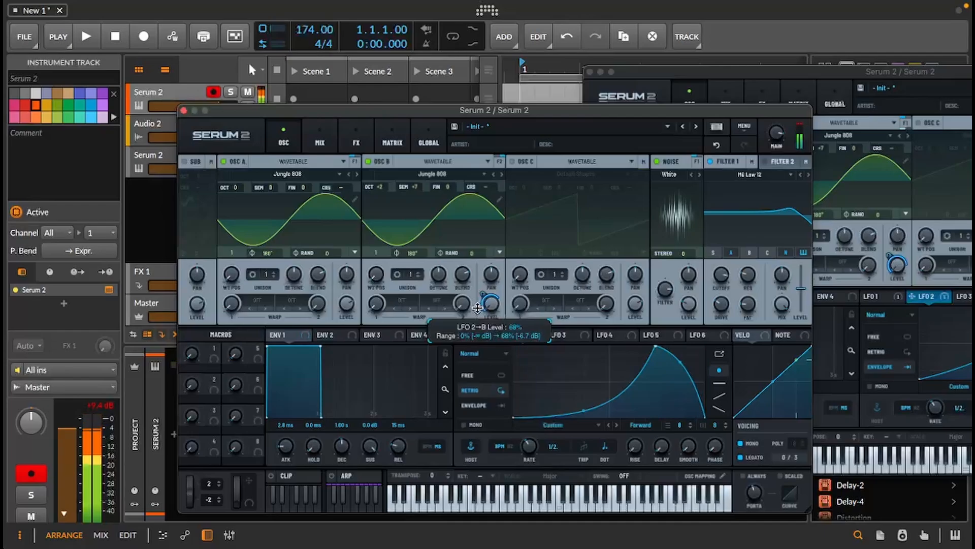
# Raise the Bus 1 send of the first synth's oscillator B.
pyautogui.click(500, 161)
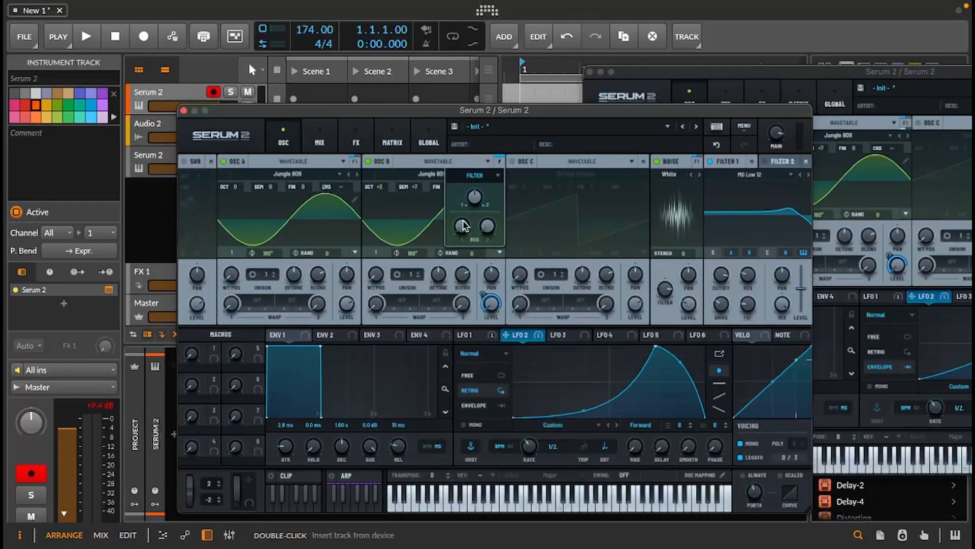
pyautogui.moveTo(462, 225); pyautogui.dragTo(490, 115)
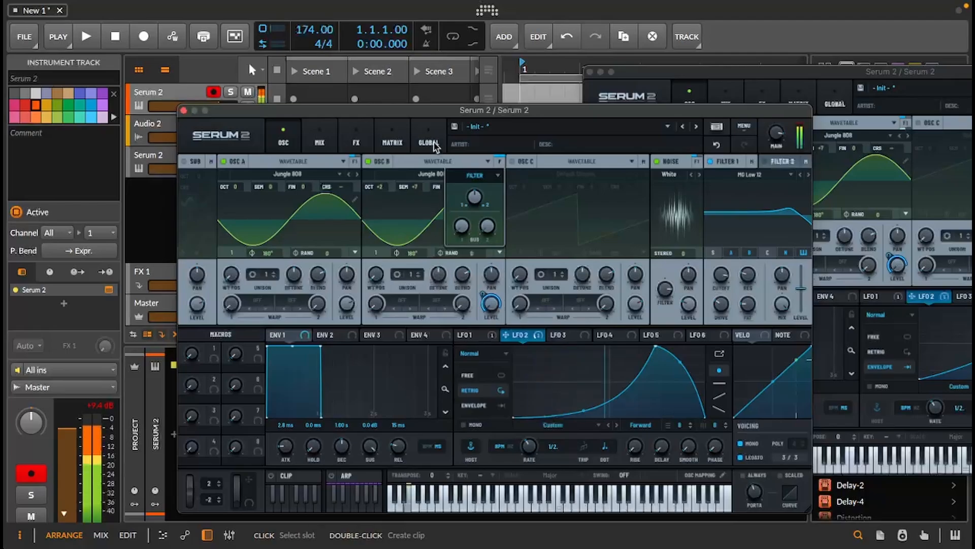
pyautogui.click(400, 216)
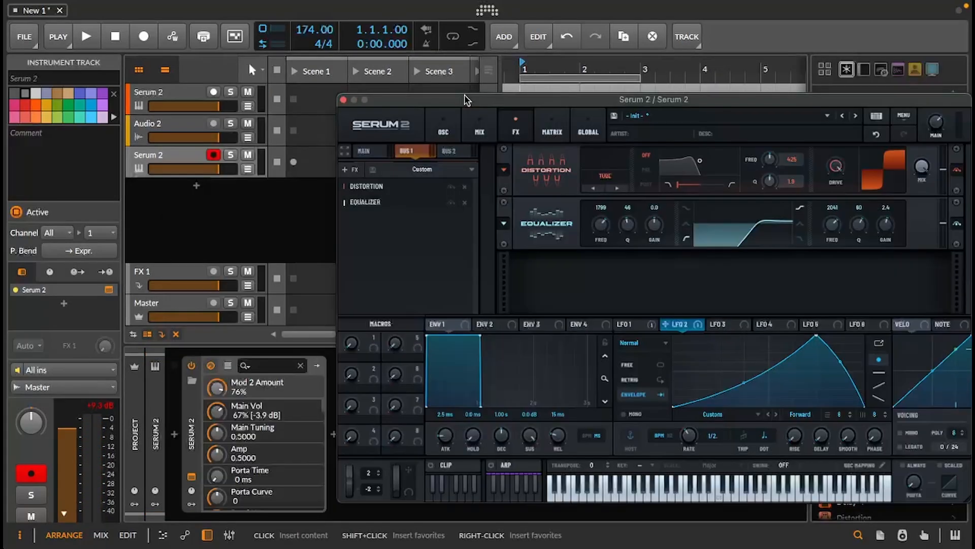
# Add a Filter after the compressor in the second synth's main effects chain and set its type to Diffusor.
pyautogui.moveTo(464, 95); pyautogui.dragTo(335, 71)
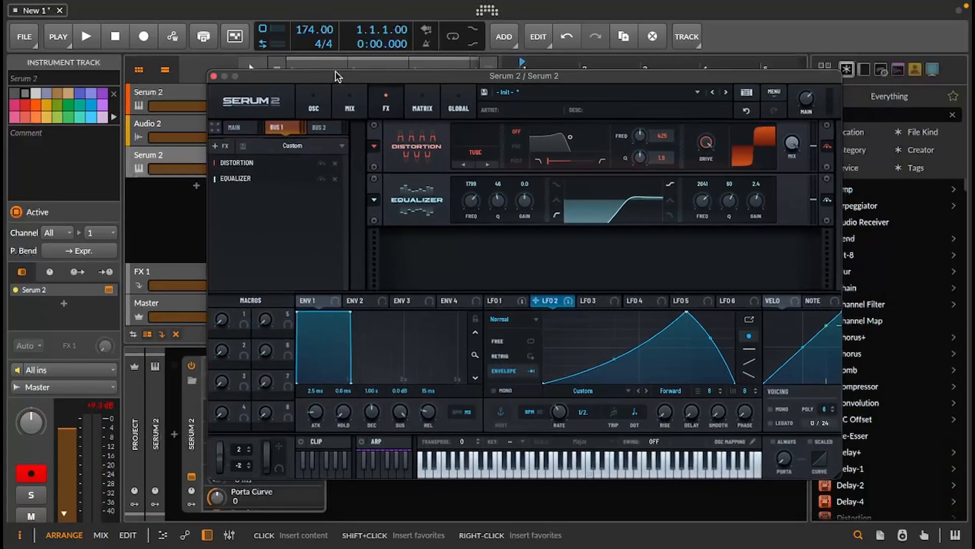
pyautogui.click(233, 126)
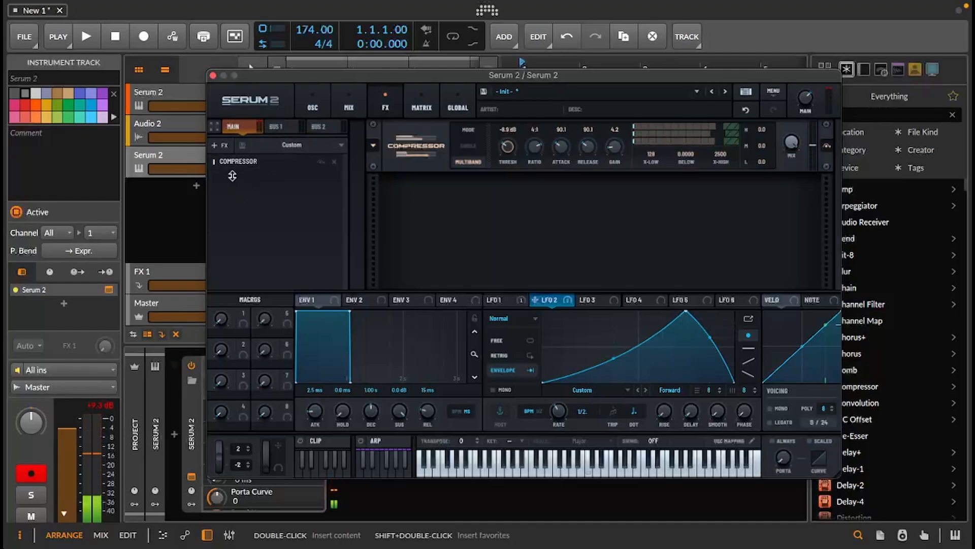
pyautogui.click(222, 147)
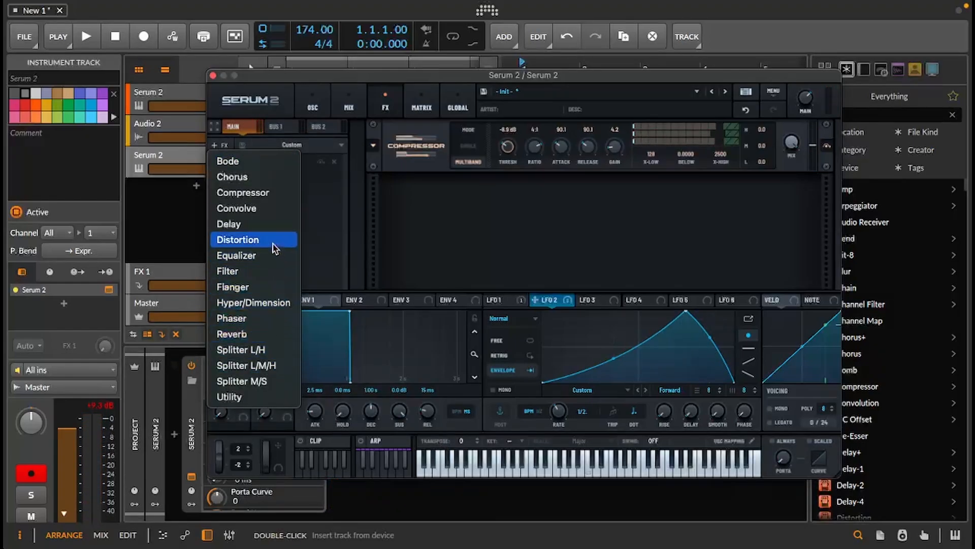
pyautogui.click(271, 275)
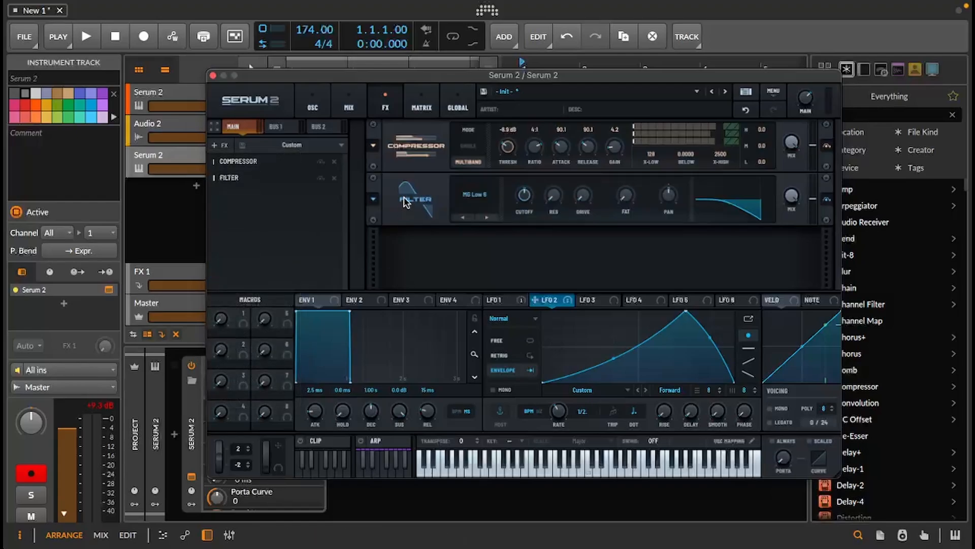
pyautogui.click(466, 192)
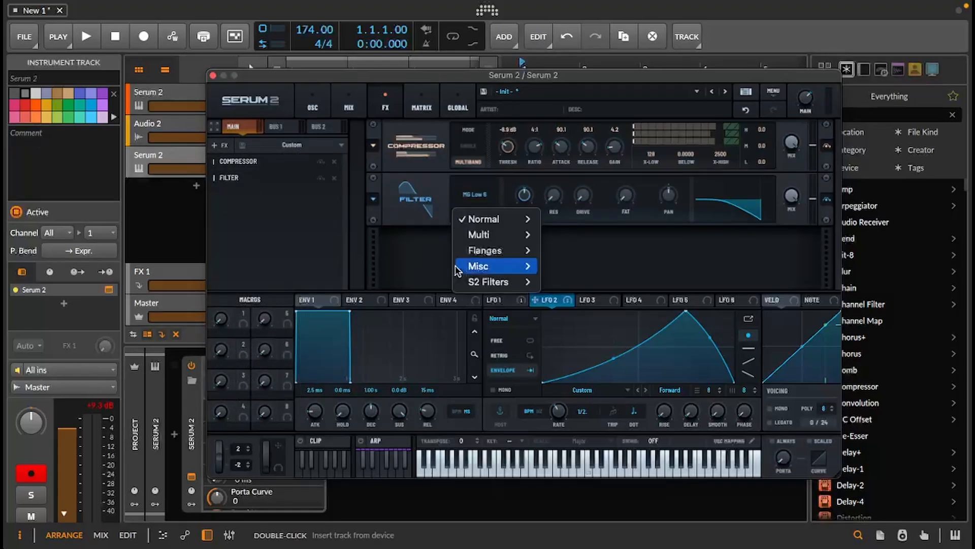
pyautogui.moveTo(495, 282)
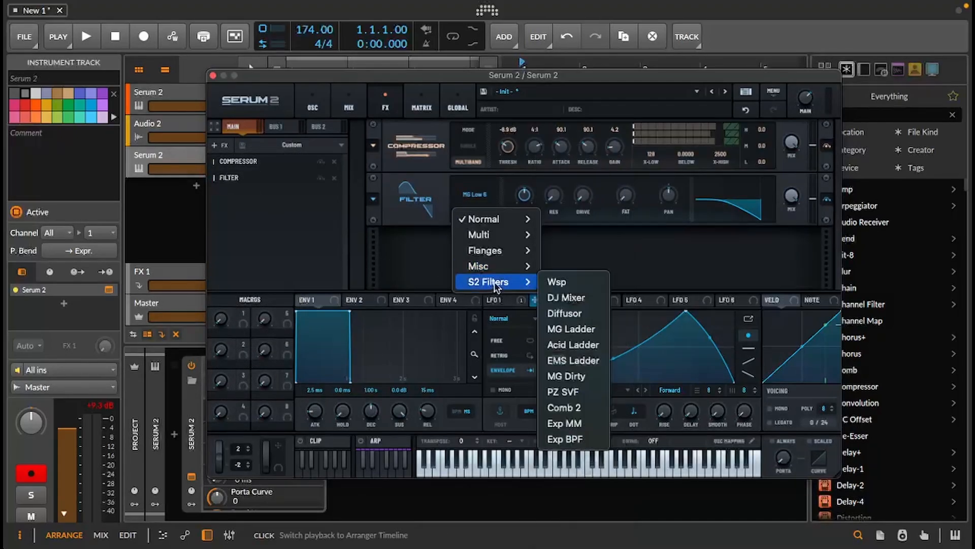
pyautogui.click(584, 313)
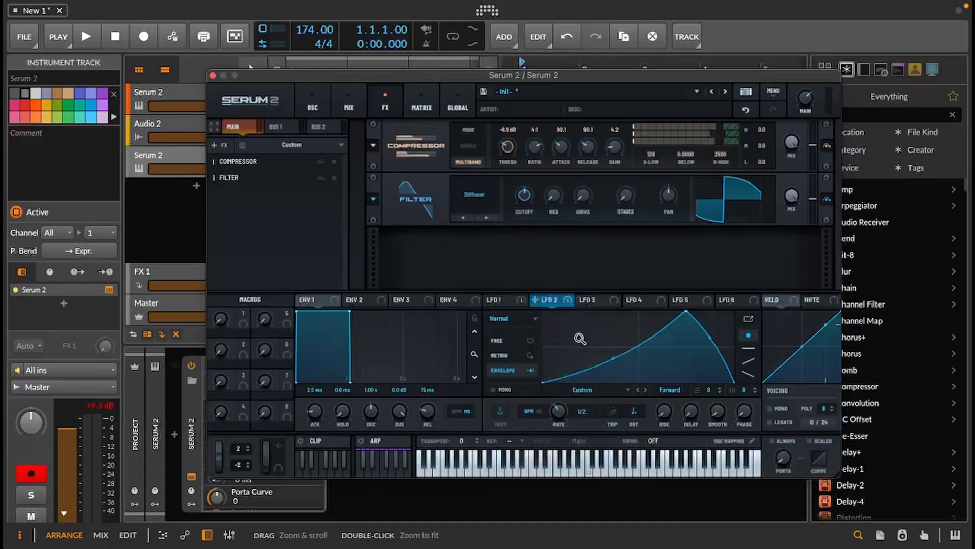
# Raise the Diffusor filter's Stages to about 42% and its resonance to about 20%, and fine-tune the Stages.
pyautogui.moveTo(628, 199); pyautogui.dragTo(631, 152)
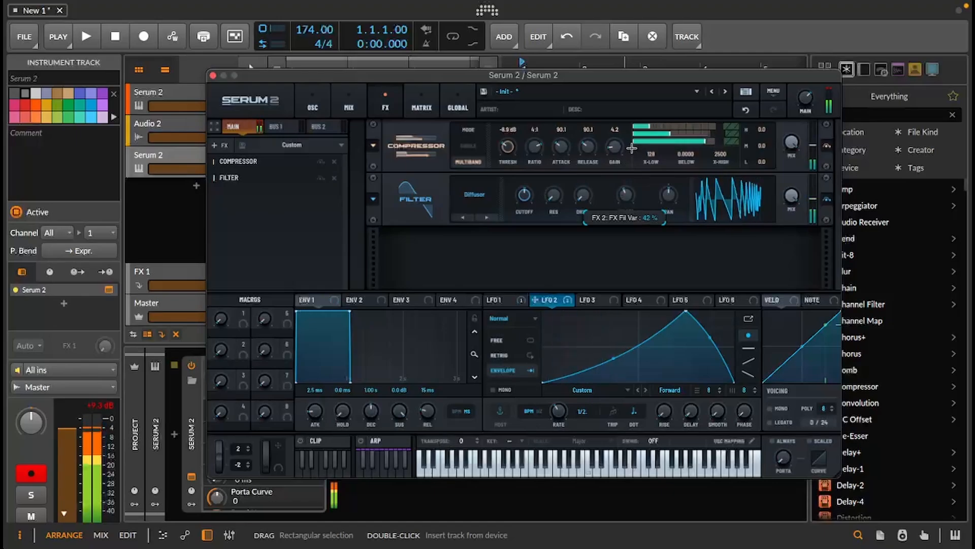
pyautogui.moveTo(563, 195); pyautogui.dragTo(561, 165)
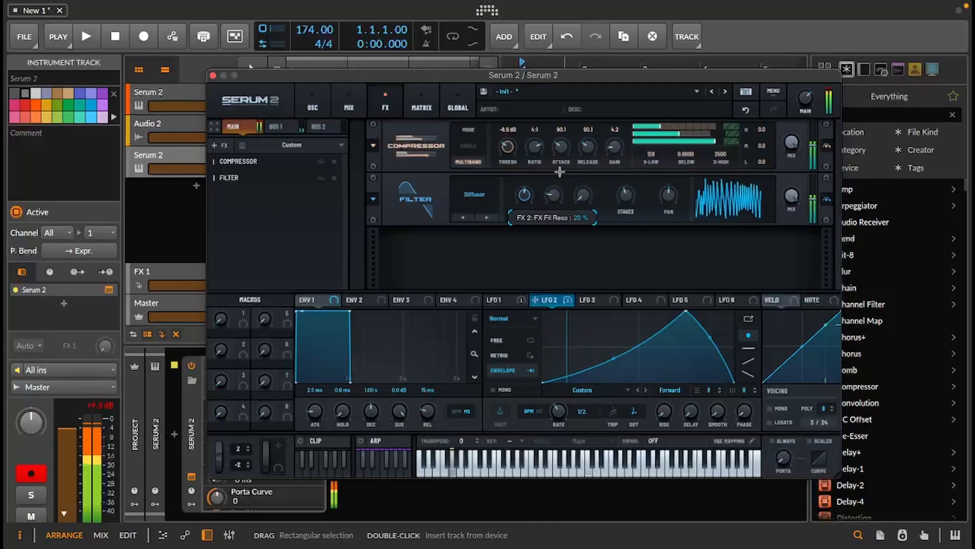
pyautogui.moveTo(627, 194); pyautogui.dragTo(619, 201)
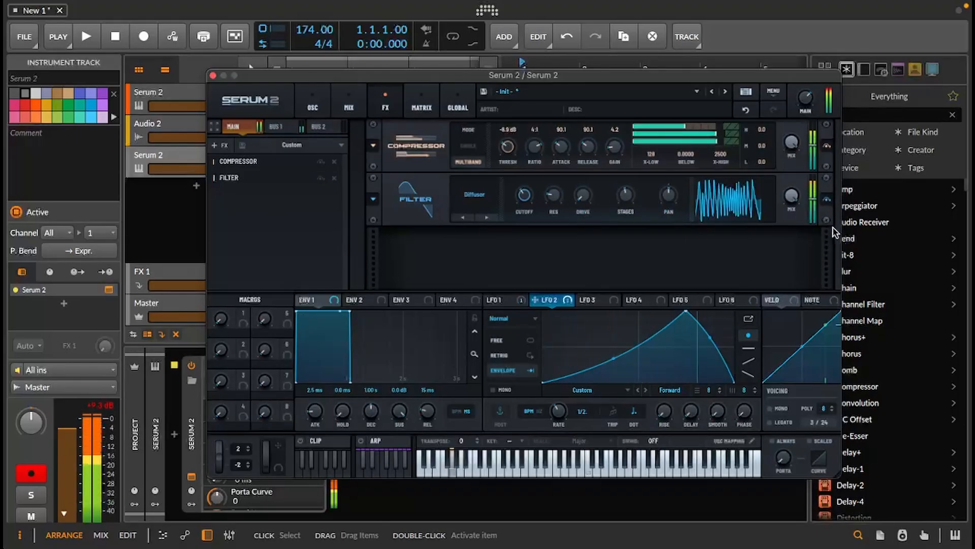
pyautogui.moveTo(628, 201); pyautogui.dragTo(629, 198)
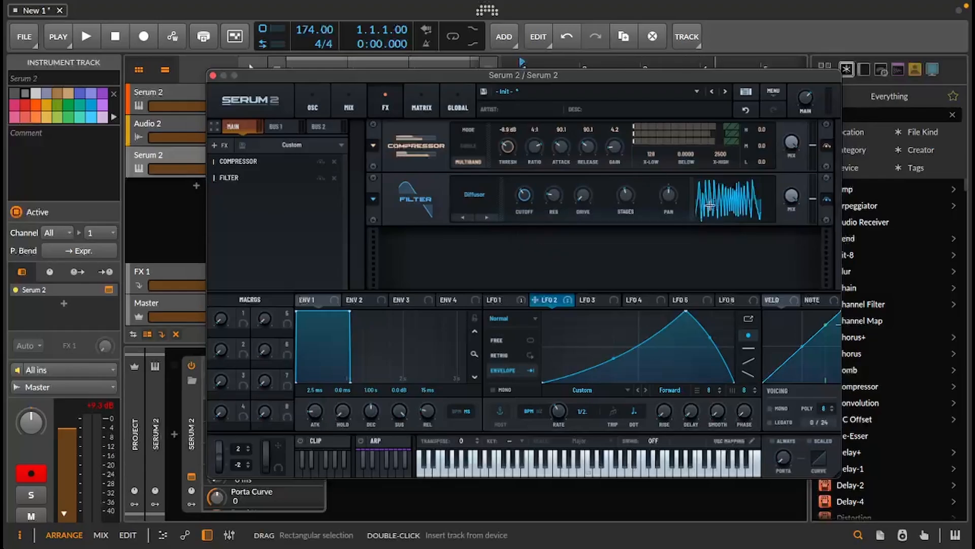
pyautogui.moveTo(592, 201)
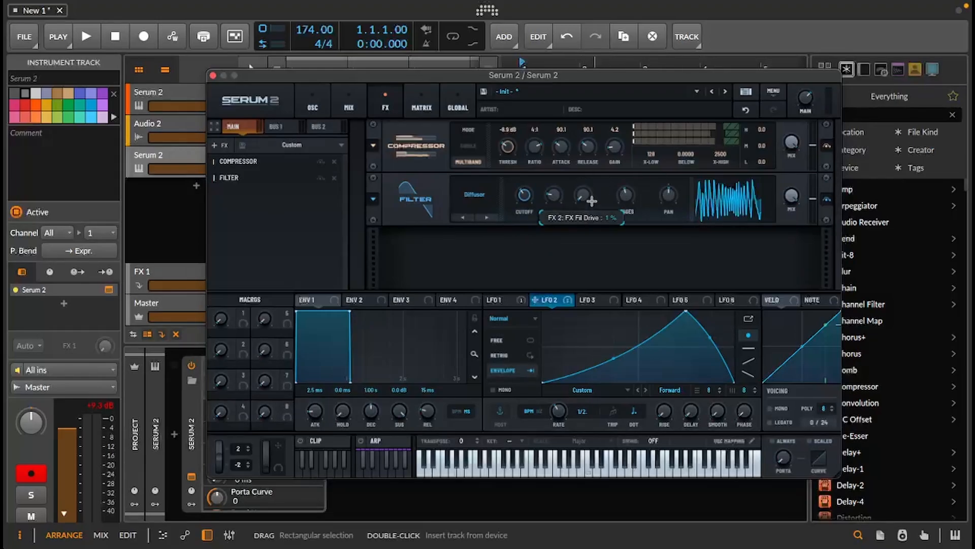
# Raise the drive of the second synth's Diffusor filter slightly and compare the sound with the filter bypassed and re-enabled.
pyautogui.moveTo(591, 195); pyautogui.dragTo(594, 174)
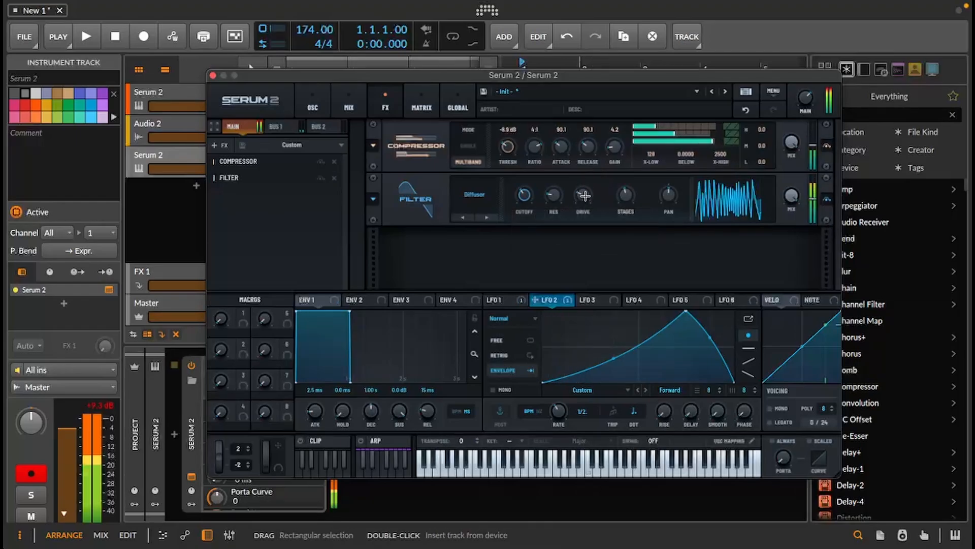
pyautogui.moveTo(585, 196); pyautogui.dragTo(579, 204)
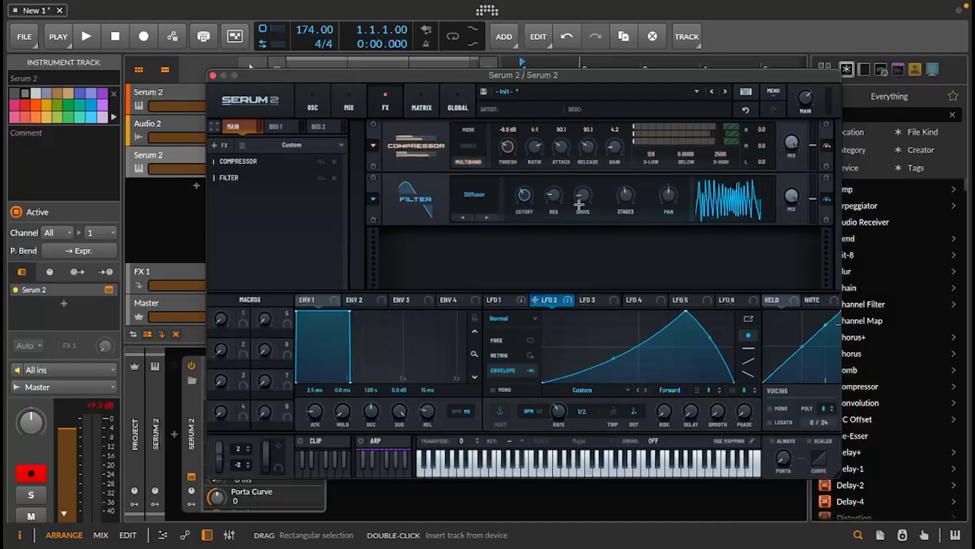
pyautogui.click(828, 200)
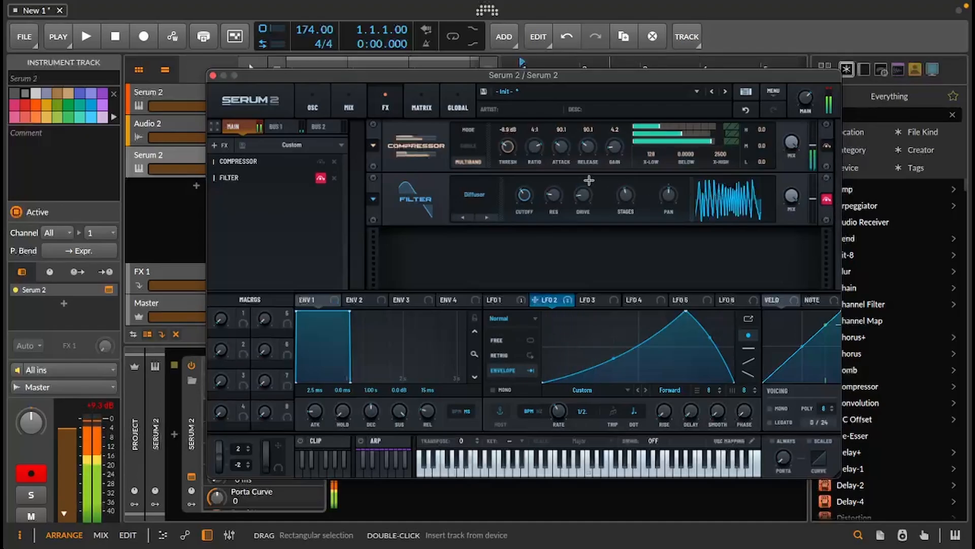
pyautogui.click(828, 200)
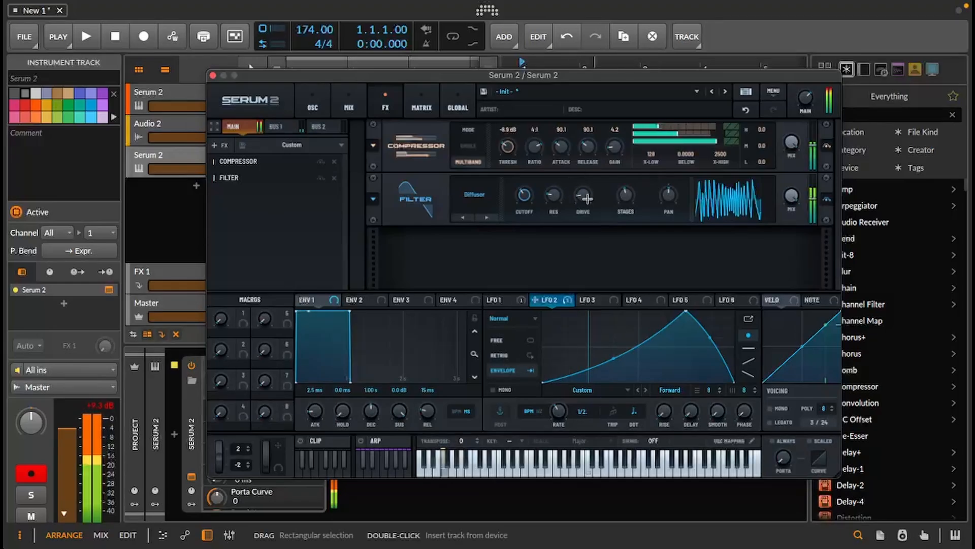
pyautogui.moveTo(586, 200)
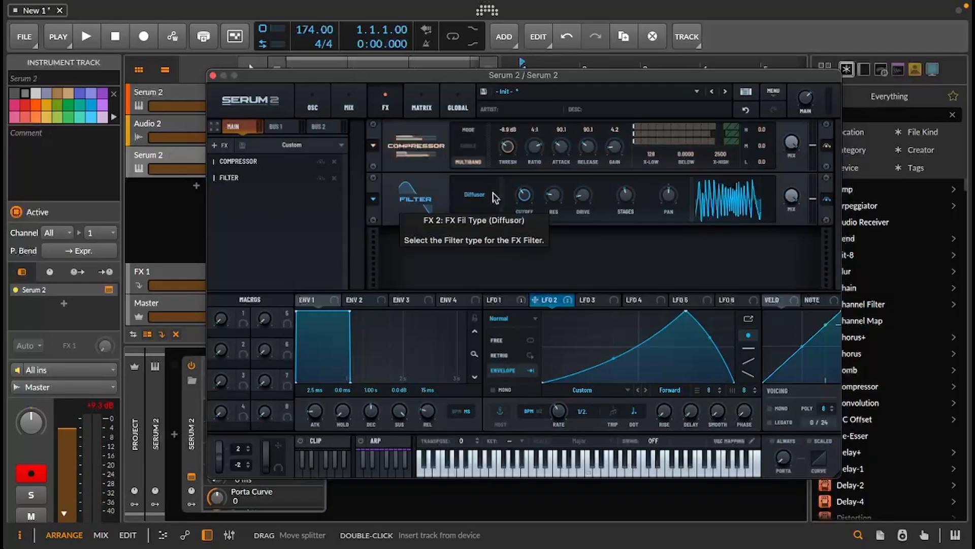
# Open the first synth and add a Filter after the compressor in its main effects chain, with its type set to Diffusor.
pyautogui.click(213, 75)
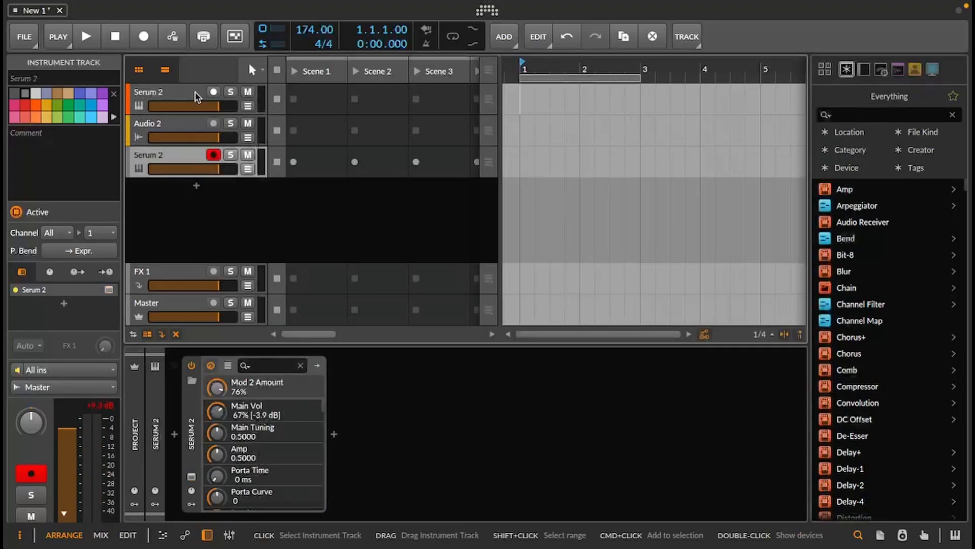
pyautogui.click(196, 95)
pyautogui.click(191, 478)
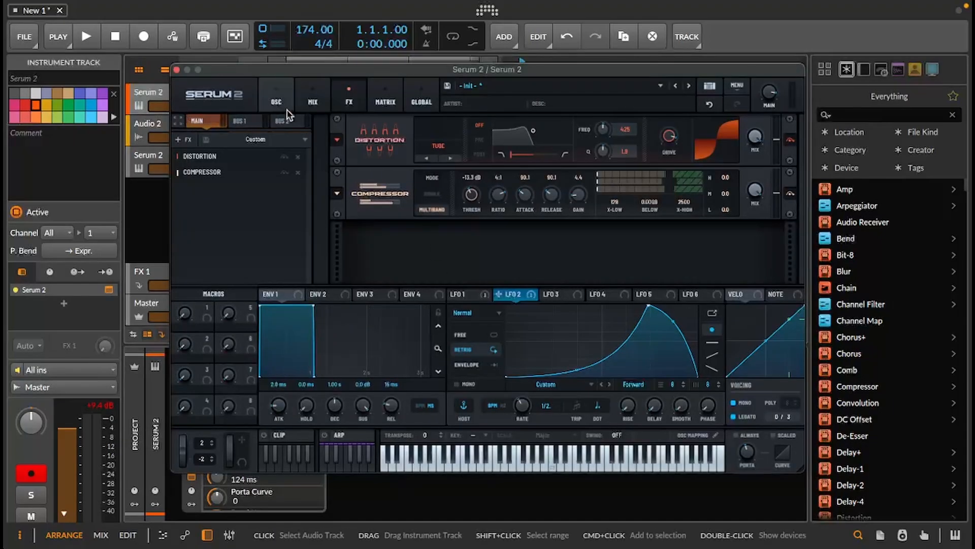
pyautogui.click(178, 140)
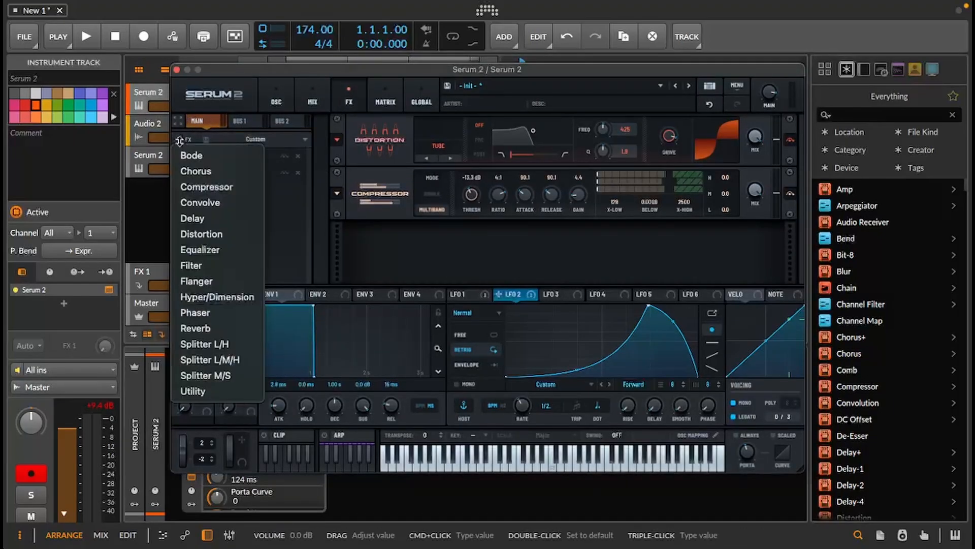
pyautogui.click(203, 266)
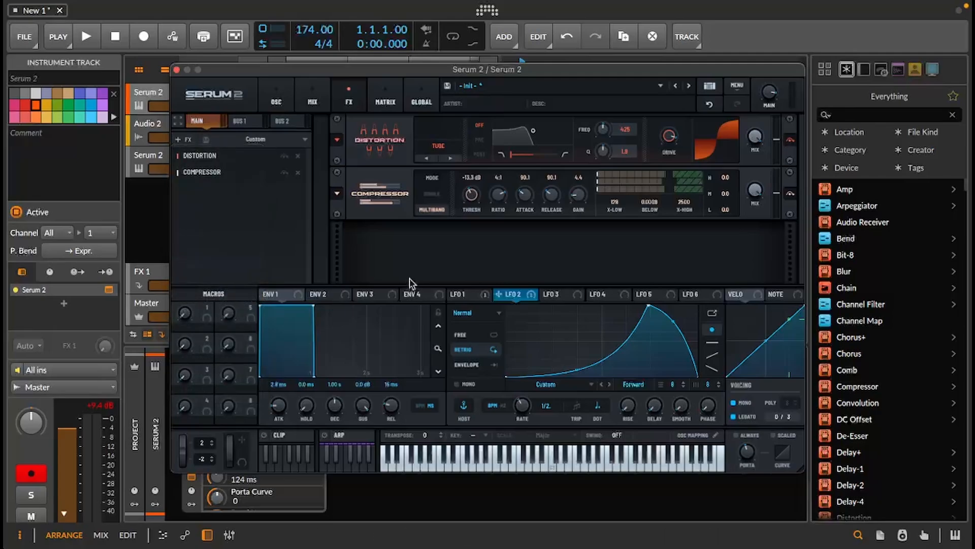
pyautogui.click(448, 244)
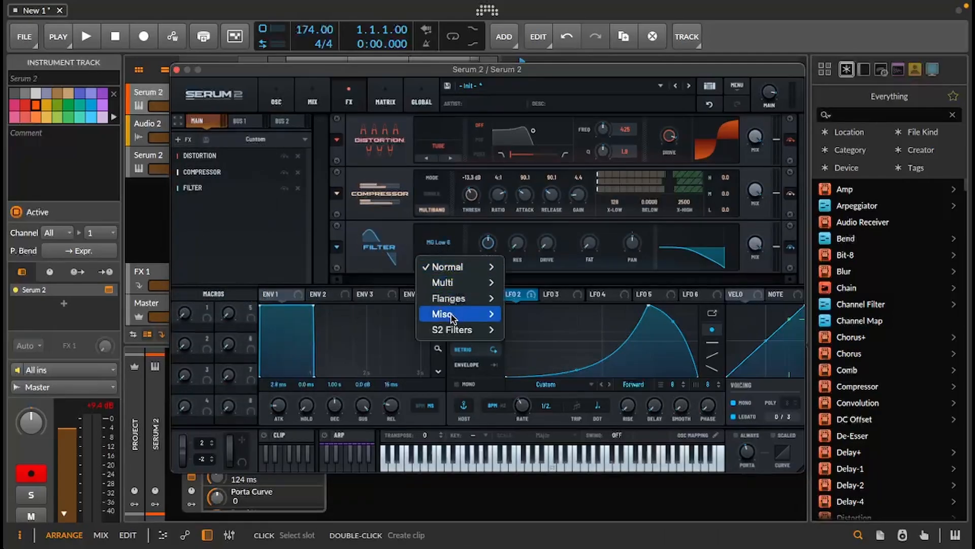
pyautogui.moveTo(455, 329)
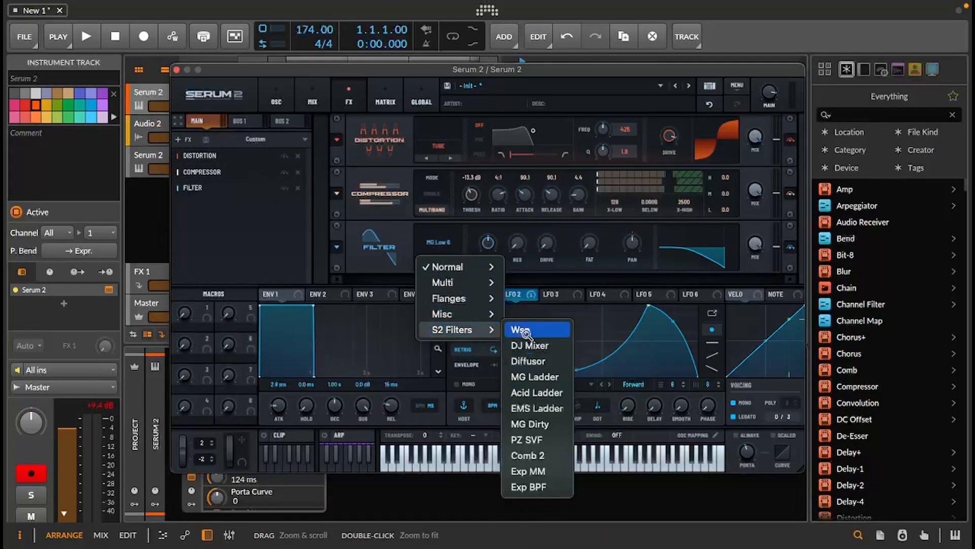
pyautogui.click(547, 361)
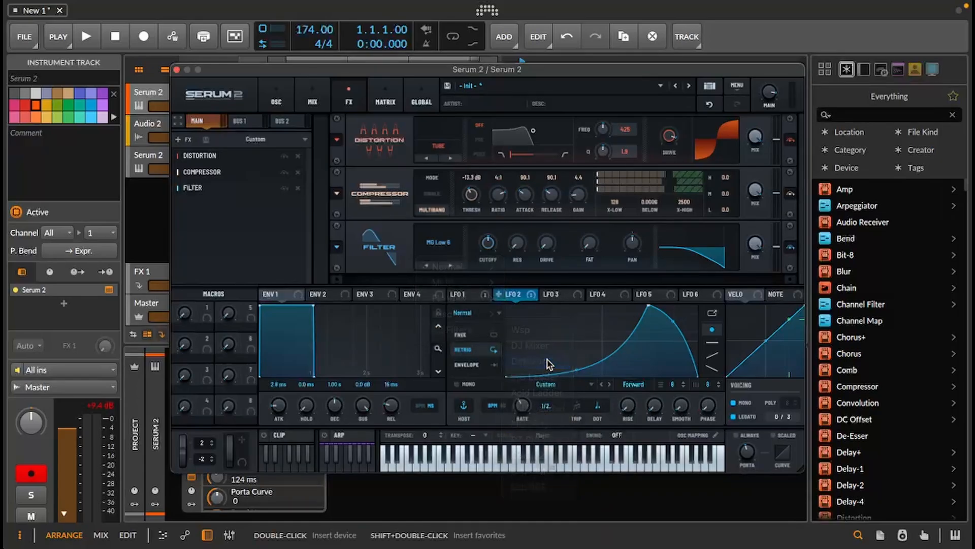
# Set the first synth's Diffusor filter to about 24% resonance and about 37% Stages, and raise its drive.
pyautogui.moveTo(593, 247); pyautogui.dragTo(595, 201)
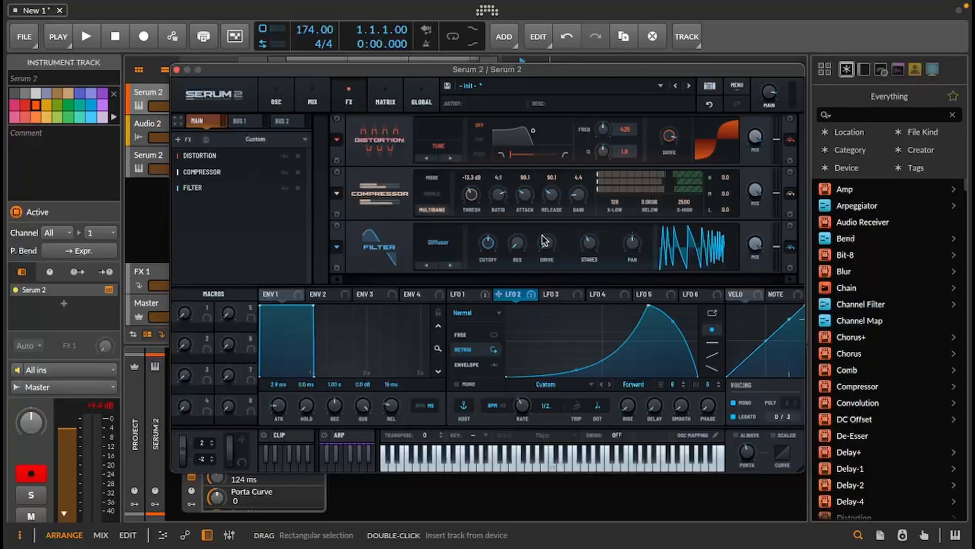
pyautogui.moveTo(516, 243)
pyautogui.moveTo(516, 243); pyautogui.dragTo(596, 239)
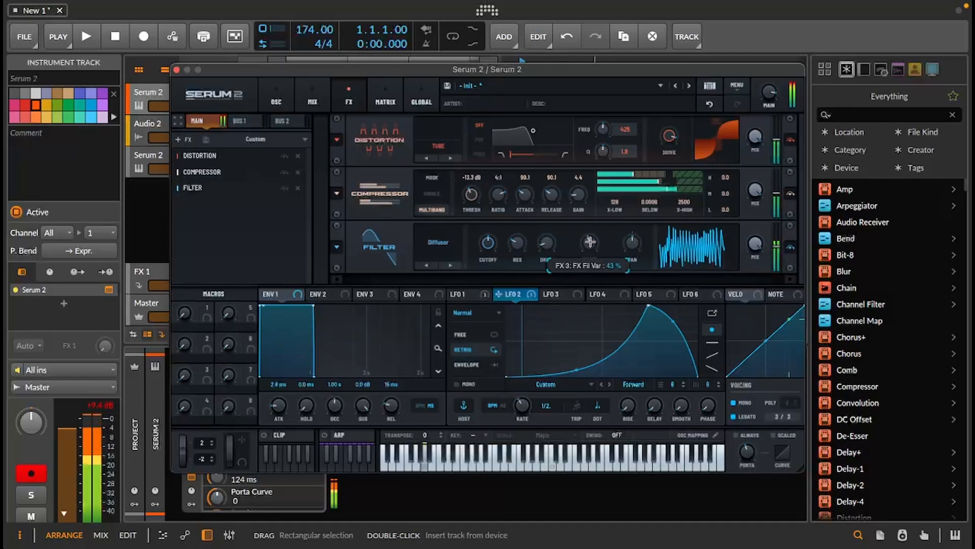
pyautogui.moveTo(590, 241); pyautogui.dragTo(590, 243)
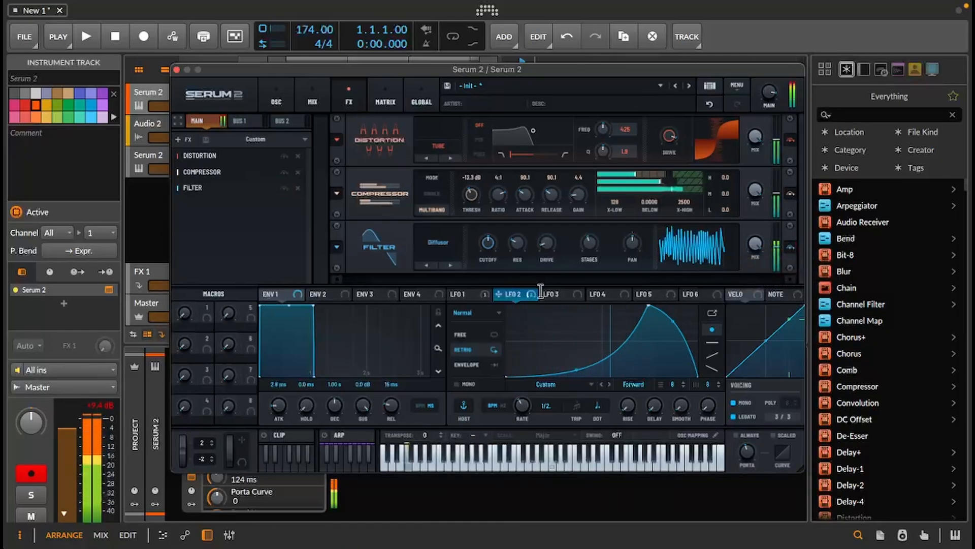
pyautogui.moveTo(519, 247)
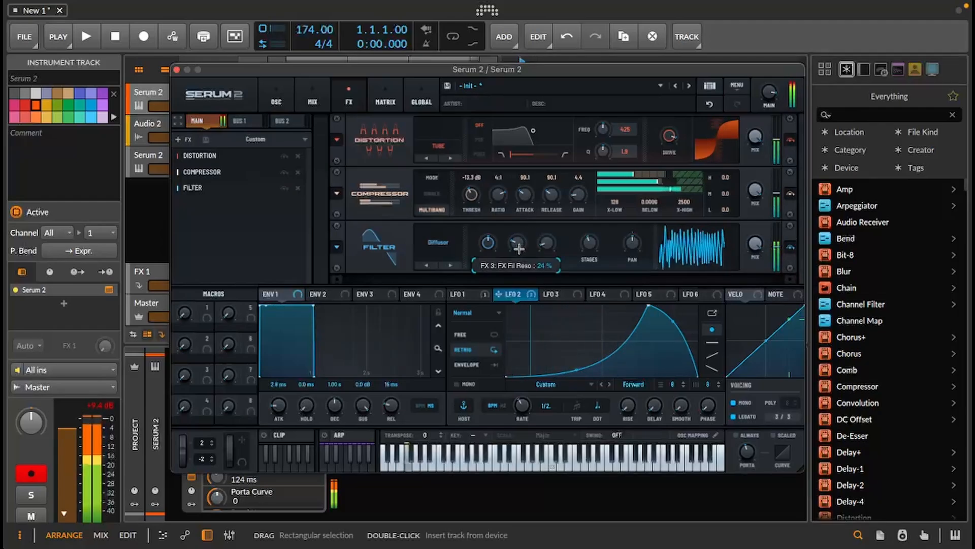
pyautogui.moveTo(548, 243)
pyautogui.moveTo(589, 243)
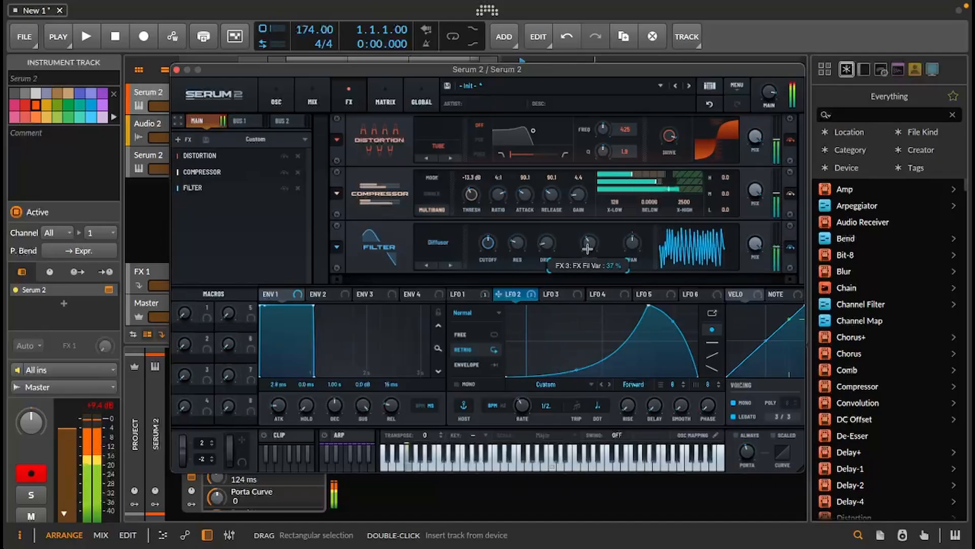